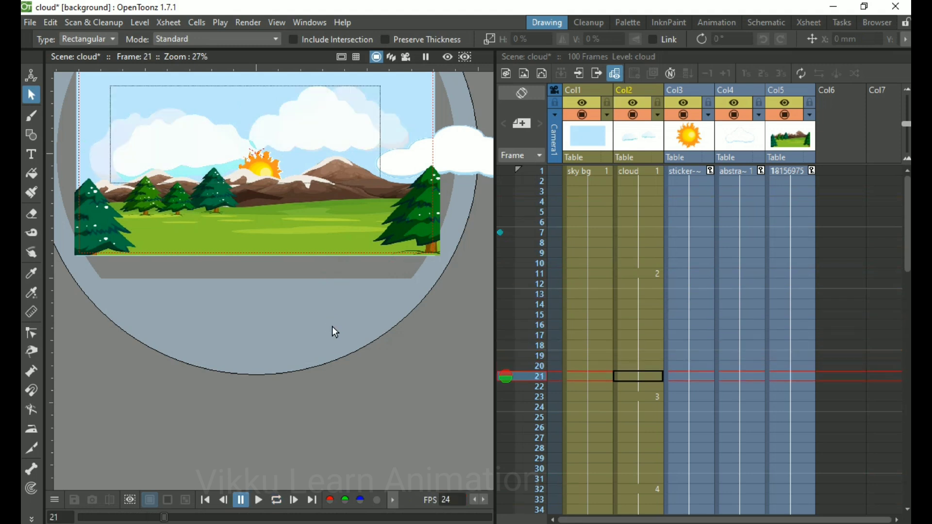
Step: Switch to the Word document and read the description of the Cloud effect under the 11.Render heading
key(space)
drag(329, 302, 342, 378)
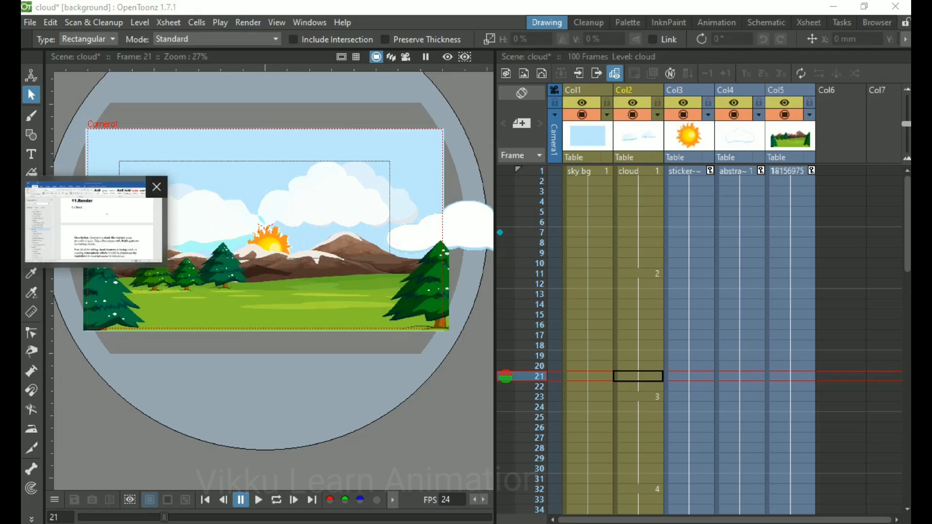
click(33, 227)
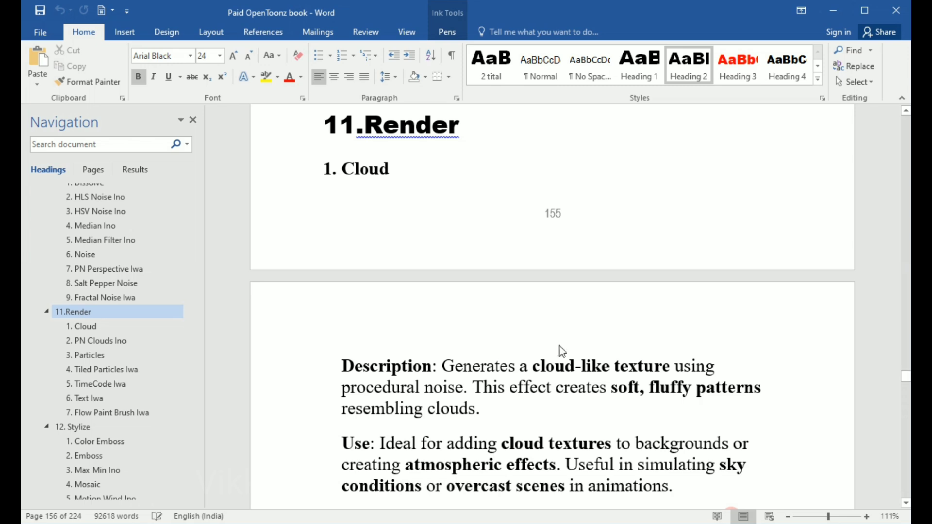
scroll(553, 354, down, 2)
scroll(554, 355, down, 9)
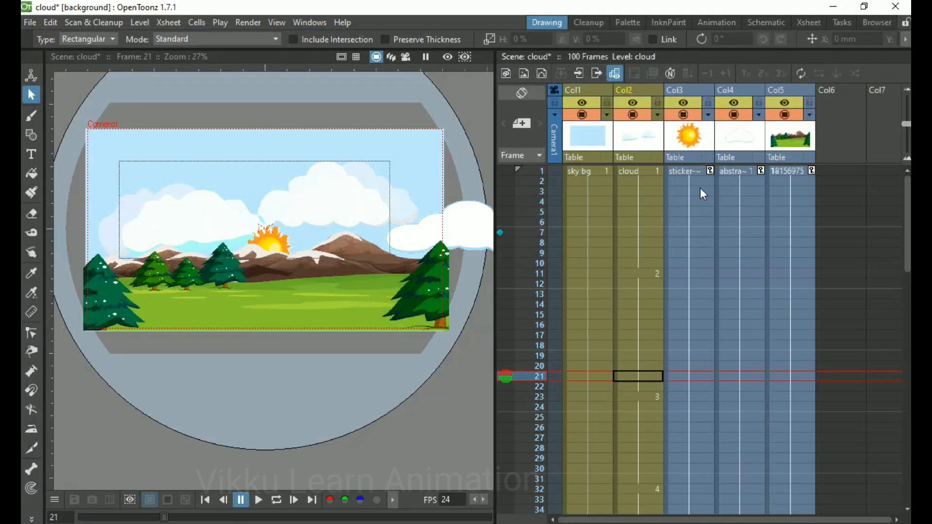
Step: Return to OpenToonz and open the Schematic workspace, view the stage schematic briefly and return to the FX schematic
click(765, 24)
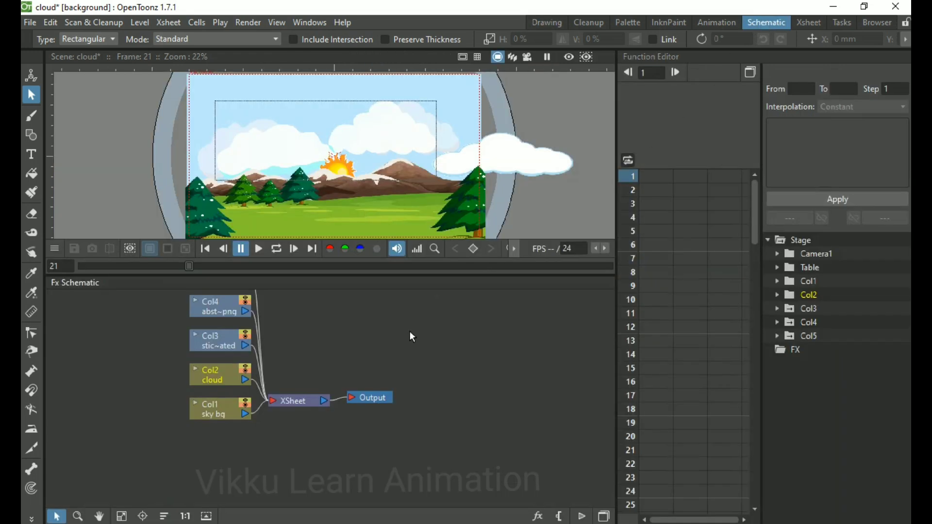
scroll(253, 346, down, 3)
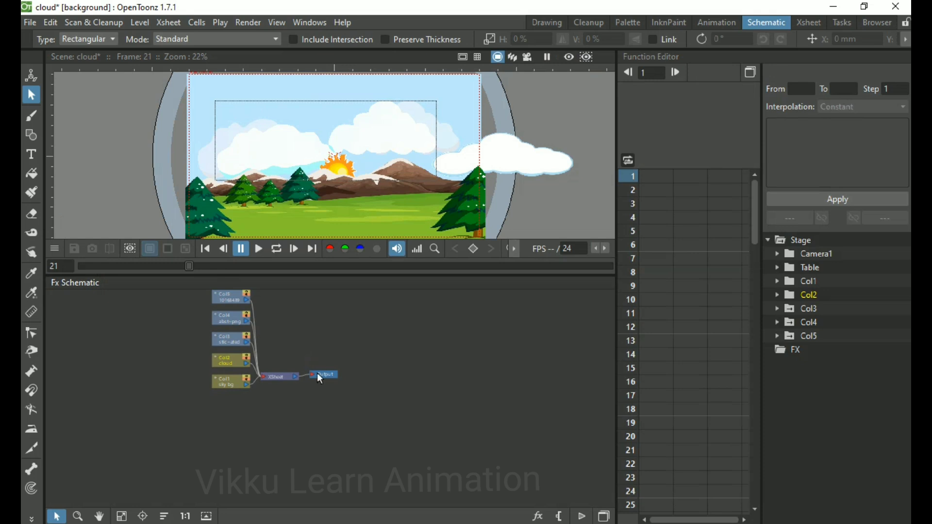
drag(315, 420, 313, 431)
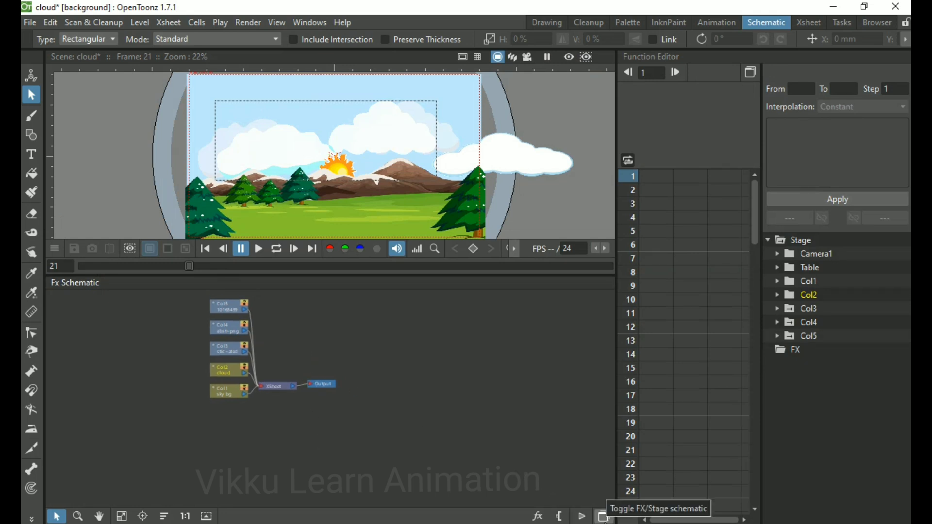
click(606, 517)
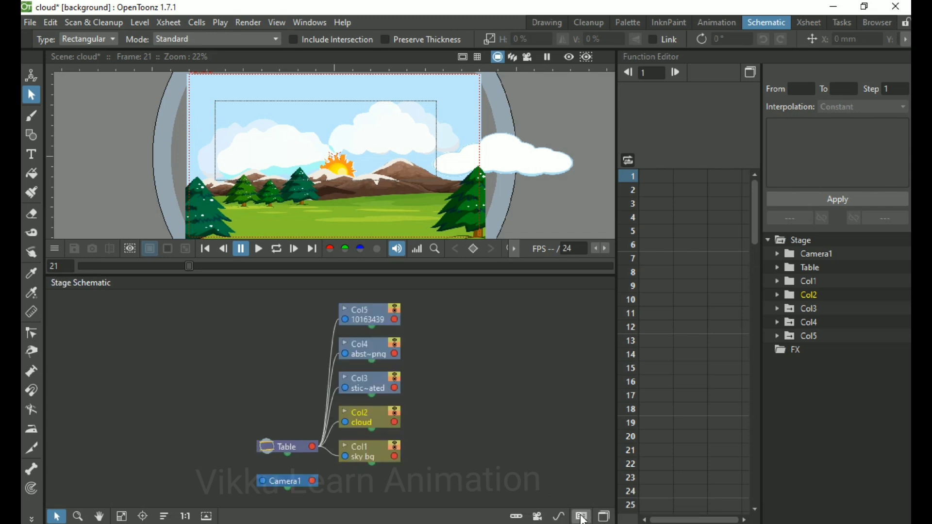
click(606, 517)
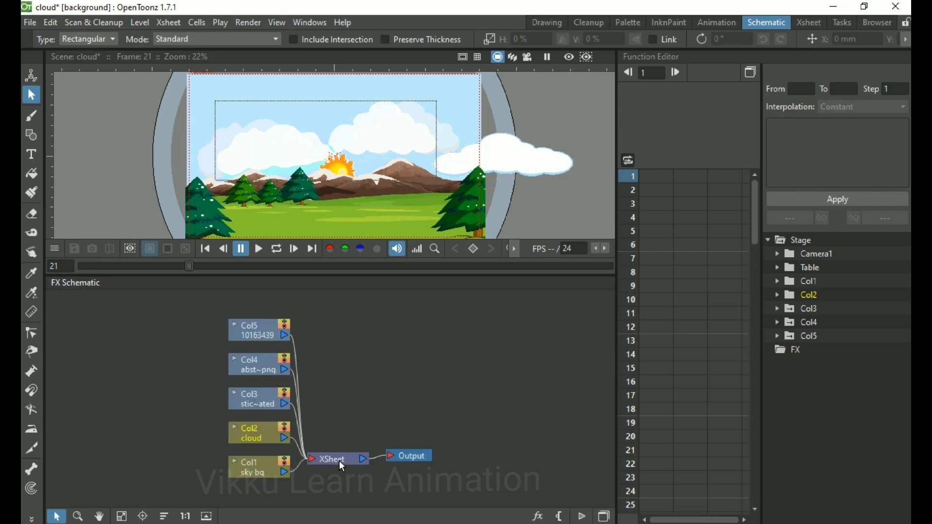
Step: Spread out the XSheet and Col5 nodes in the FX schematic and check the Col5 node's thumbnail
key(a)
drag(339, 460, 367, 418)
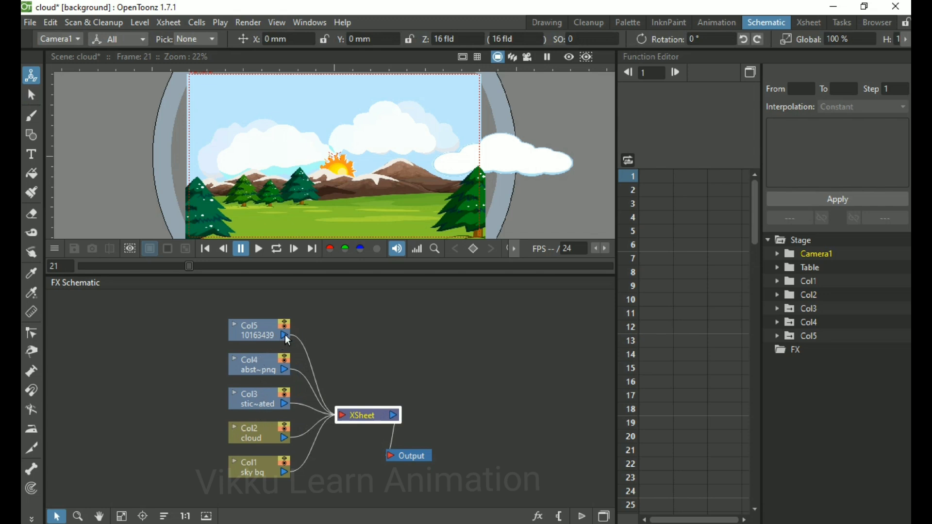
click(257, 337)
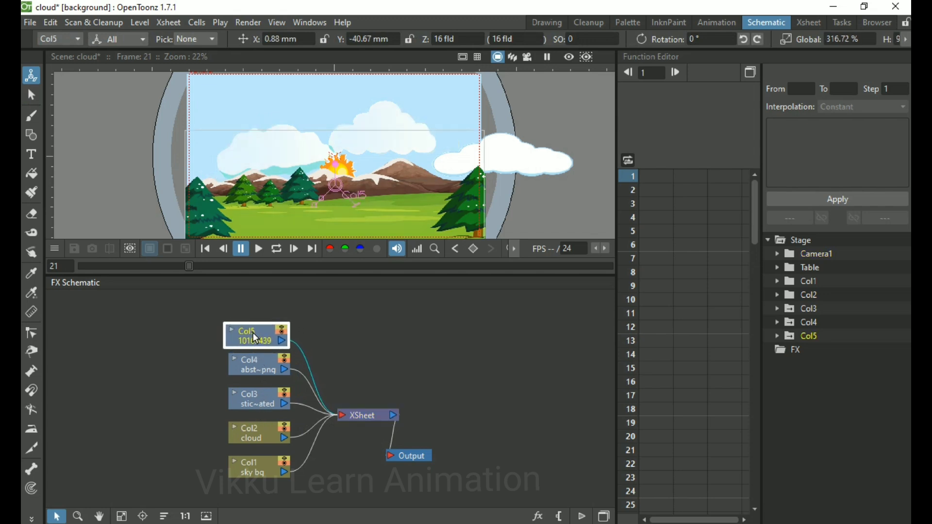
drag(254, 338, 253, 337)
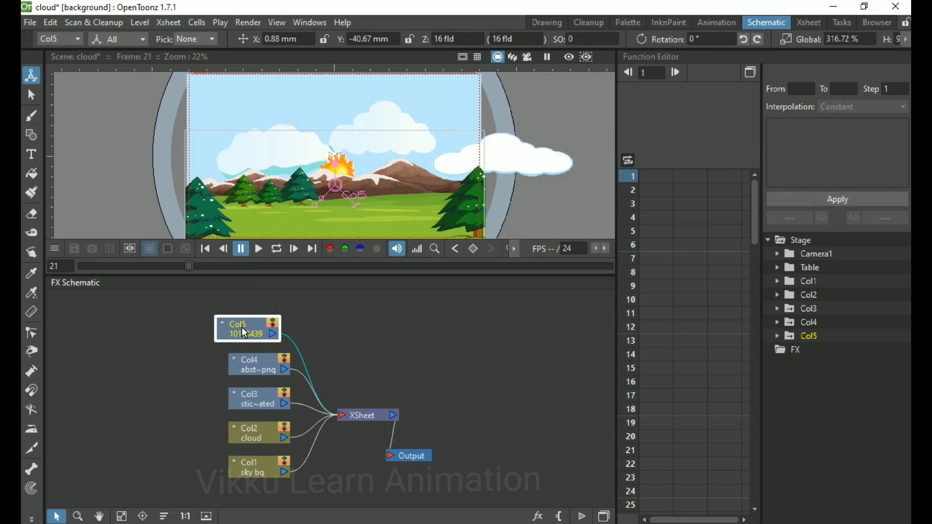
click(223, 324)
drag(245, 332, 228, 340)
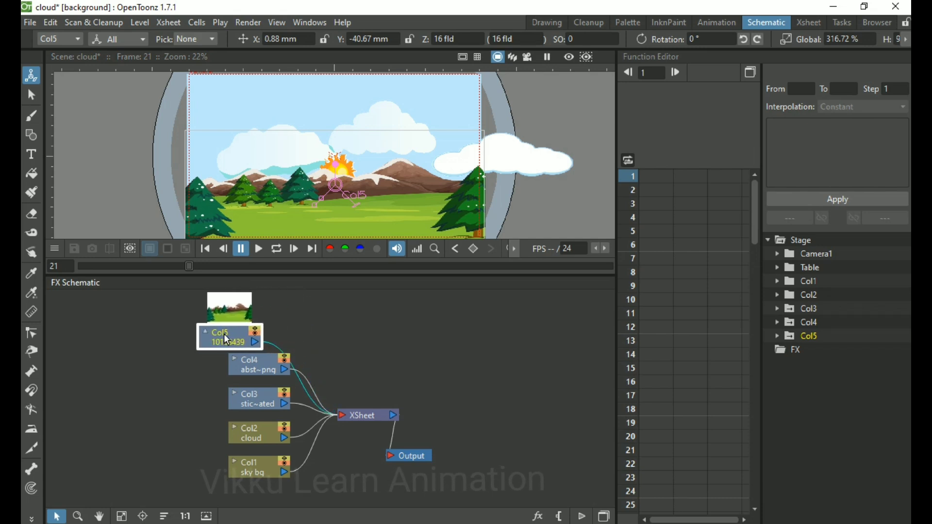
click(205, 333)
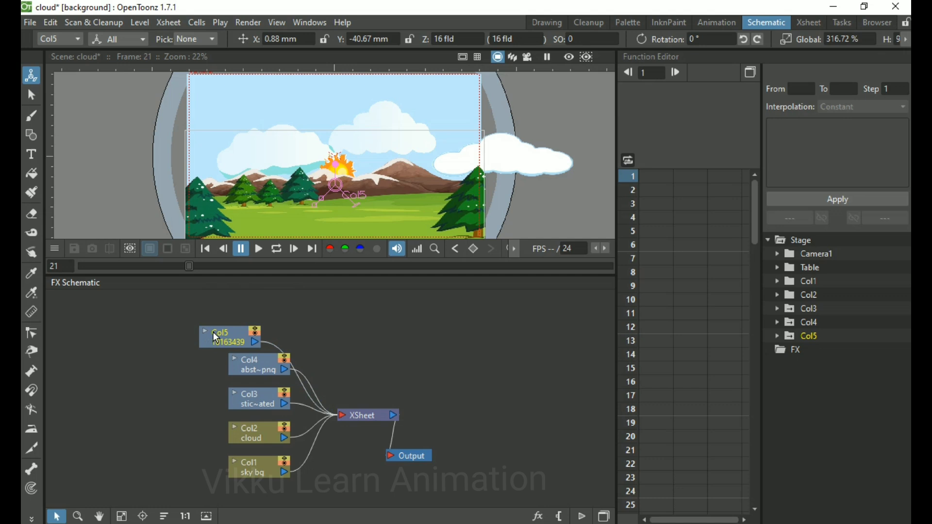
Step: Expand the Col4 node's thumbnail, move the node just below Col5, and check which layers Col3 and Col2 hold
click(233, 361)
drag(240, 362, 296, 362)
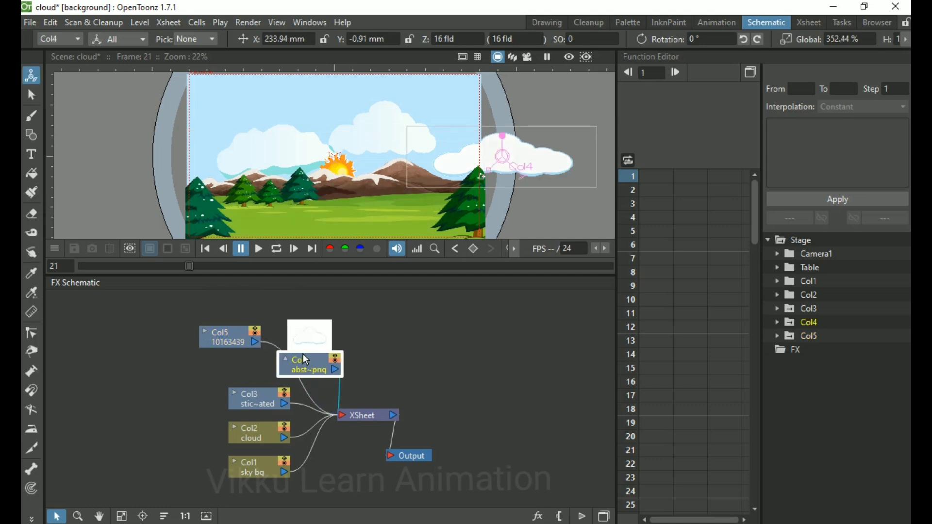
drag(309, 369, 259, 373)
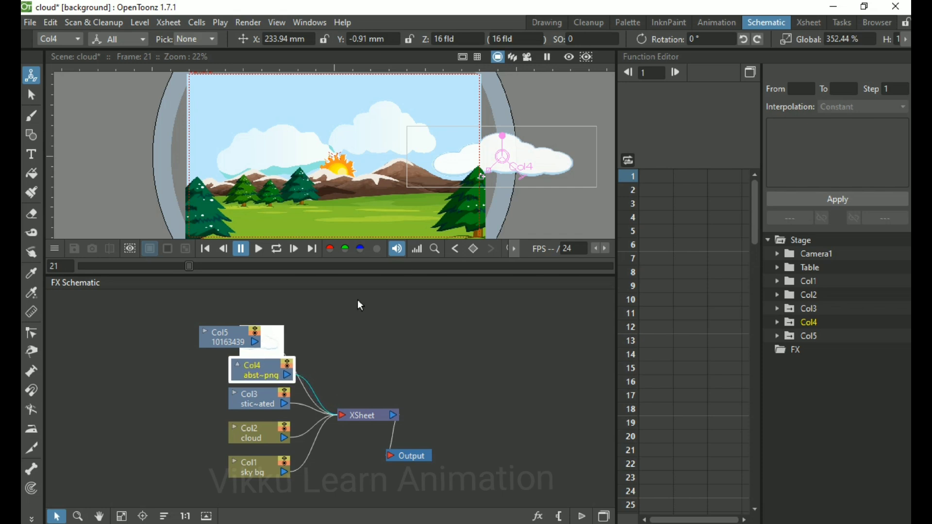
click(267, 402)
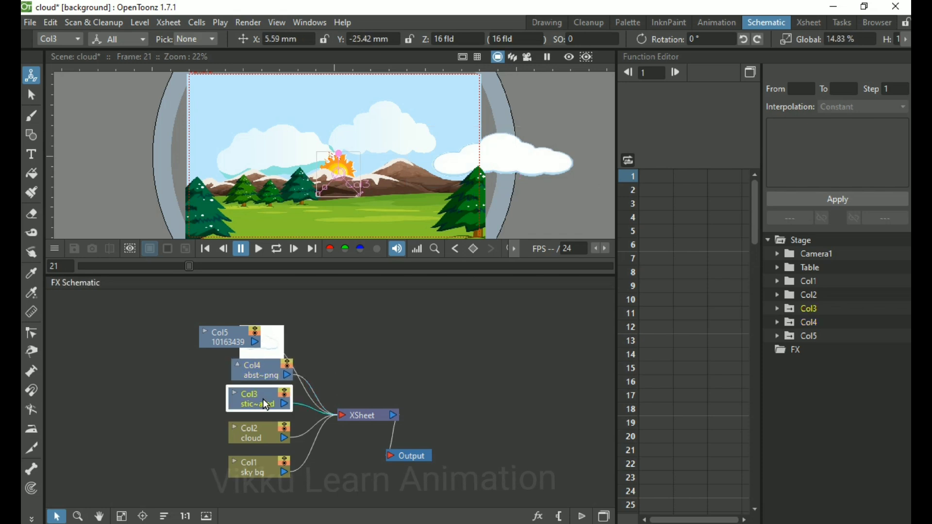
click(251, 433)
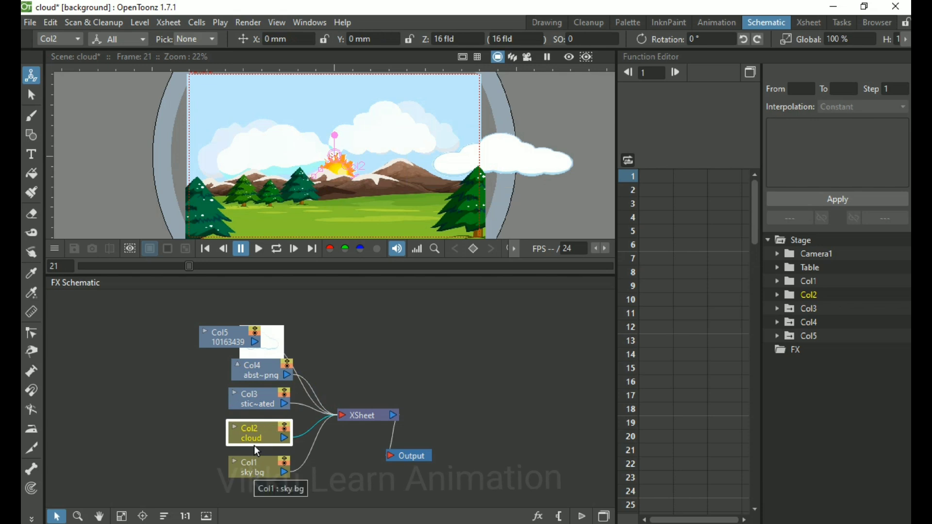
Step: Move the cloud column node above the XSheet node and add a Clouds effect from the Render category
drag(254, 433, 315, 348)
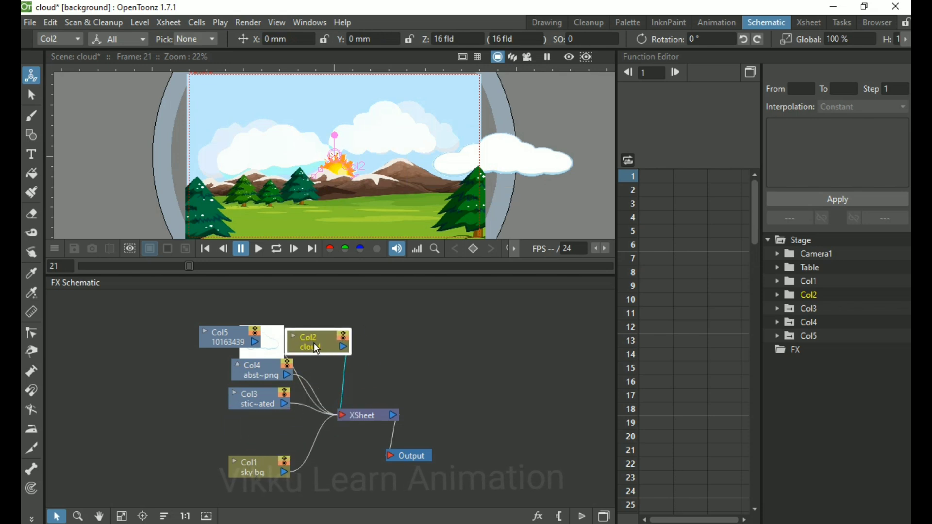
right_click(326, 342)
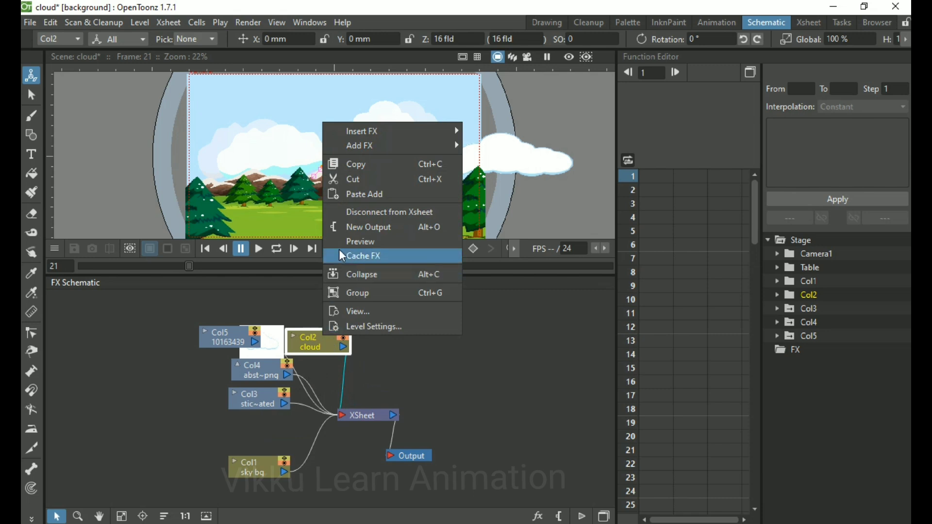
mouse_move(372, 147)
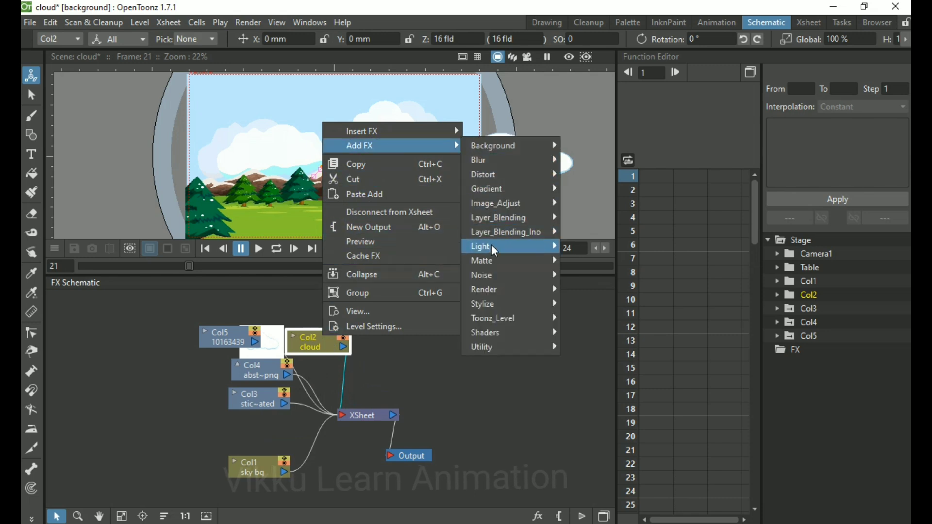
mouse_move(494, 290)
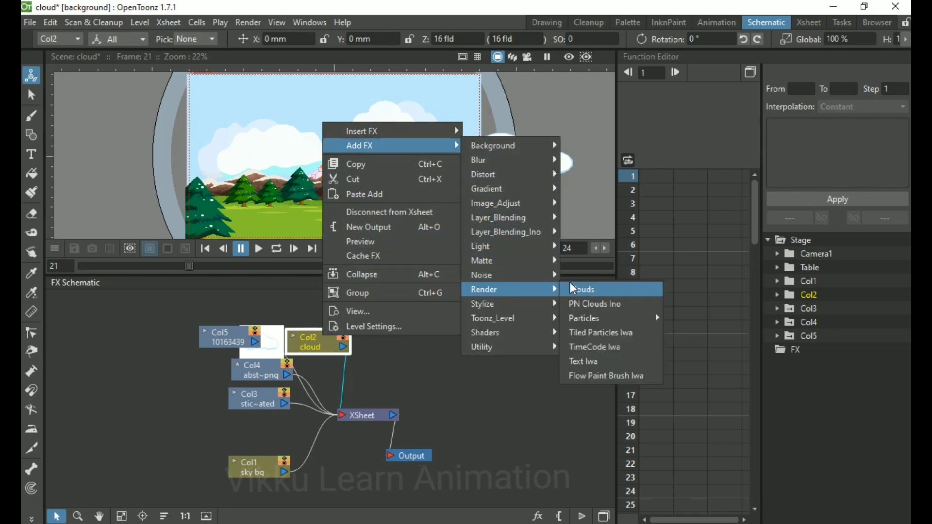
click(596, 296)
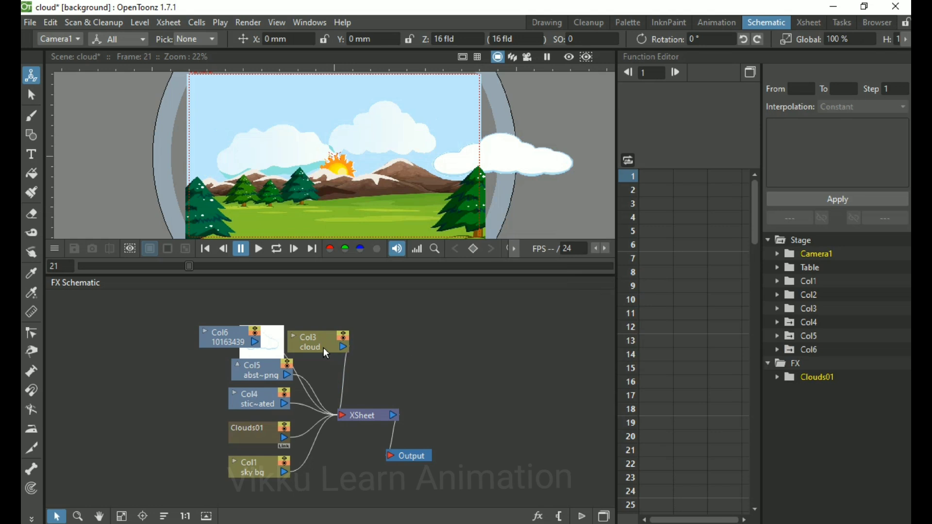
drag(324, 349, 347, 348)
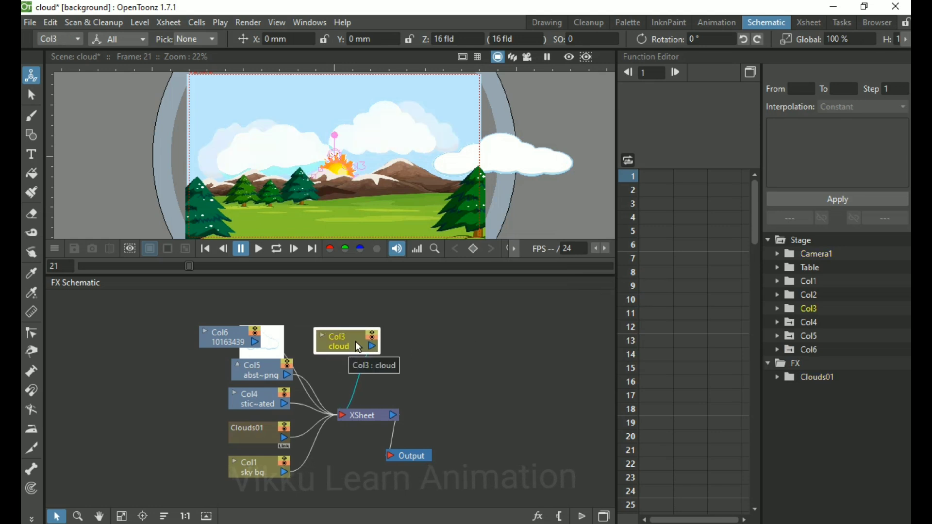
drag(351, 343, 339, 343)
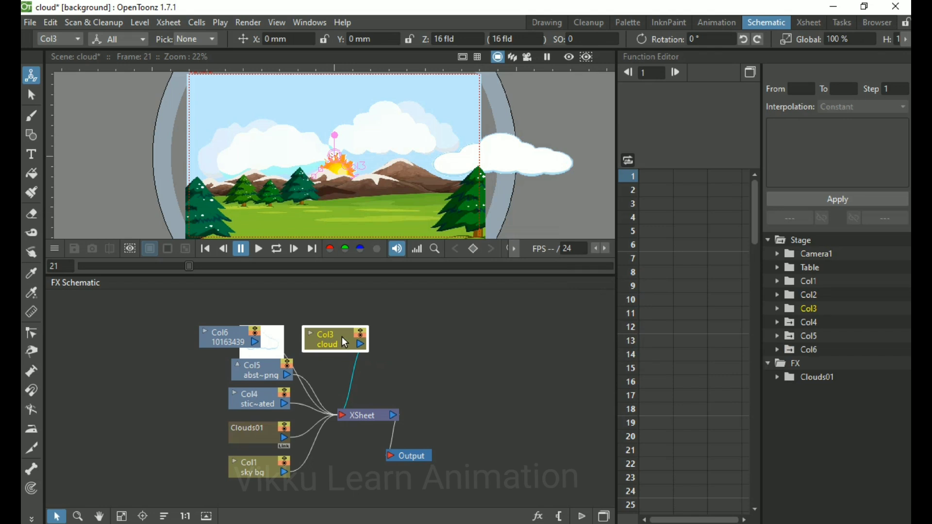
Step: Hide the Col1 sky bg column and open the Fx settings of the Col3 cloud node
click(286, 465)
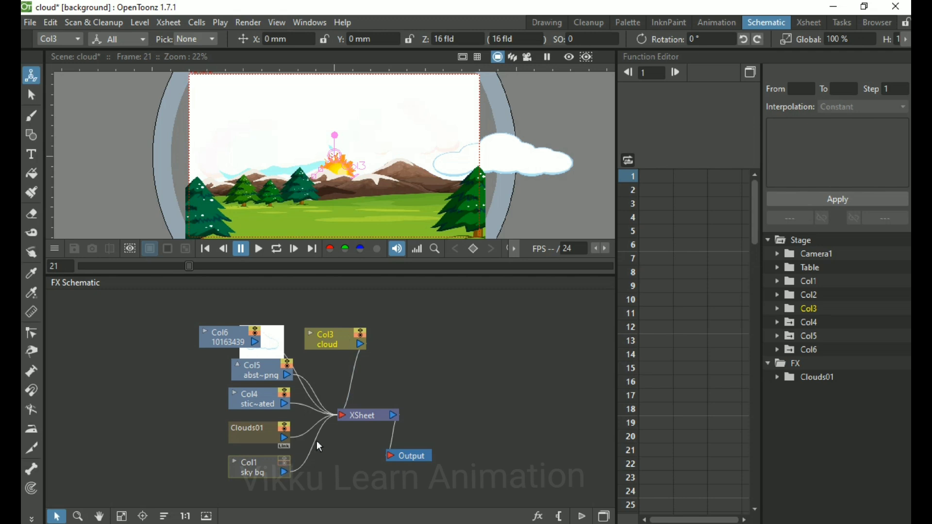
double_click(332, 341)
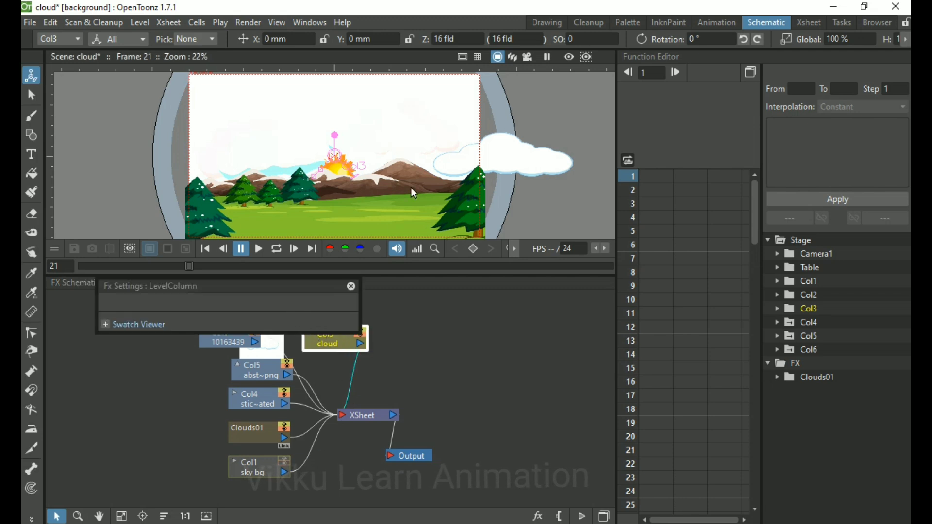
Step: Move the Col3 cloud artwork to about X 11.48 mm, Y 36.35 mm and scale it to about 96.22%
drag(310, 132, 316, 106)
scroll(297, 148, up, 4)
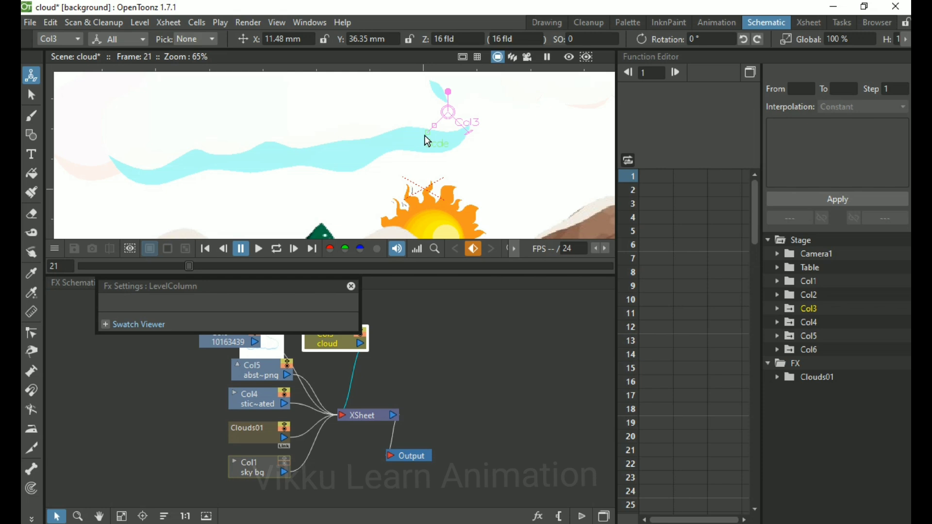
mouse_move(420, 137)
mouse_down()
mouse_move(409, 162)
mouse_move(429, 137)
mouse_up()
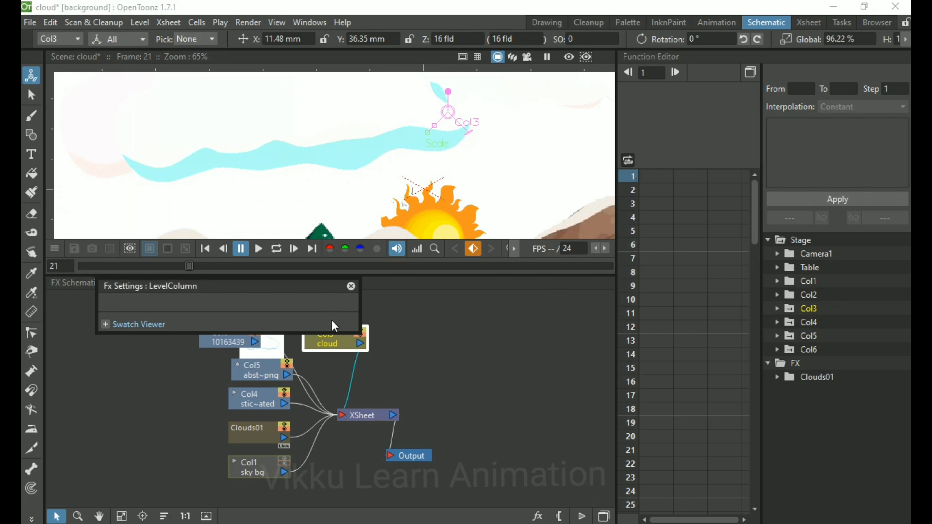
drag(335, 327, 358, 342)
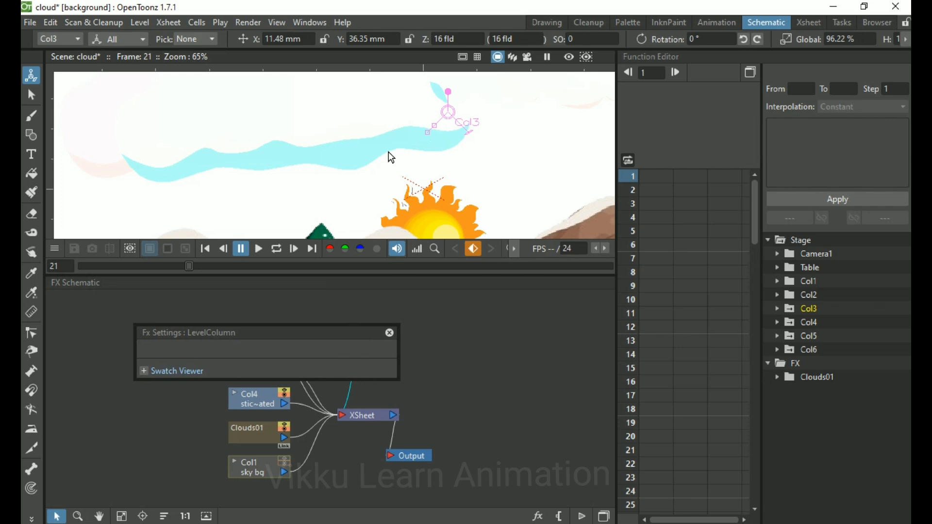
scroll(423, 162, down, 4)
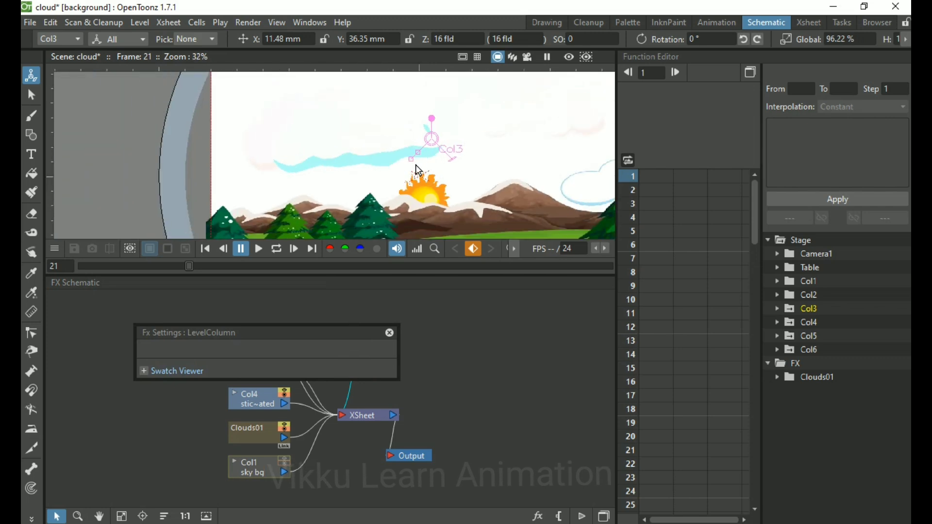
drag(320, 335, 545, 317)
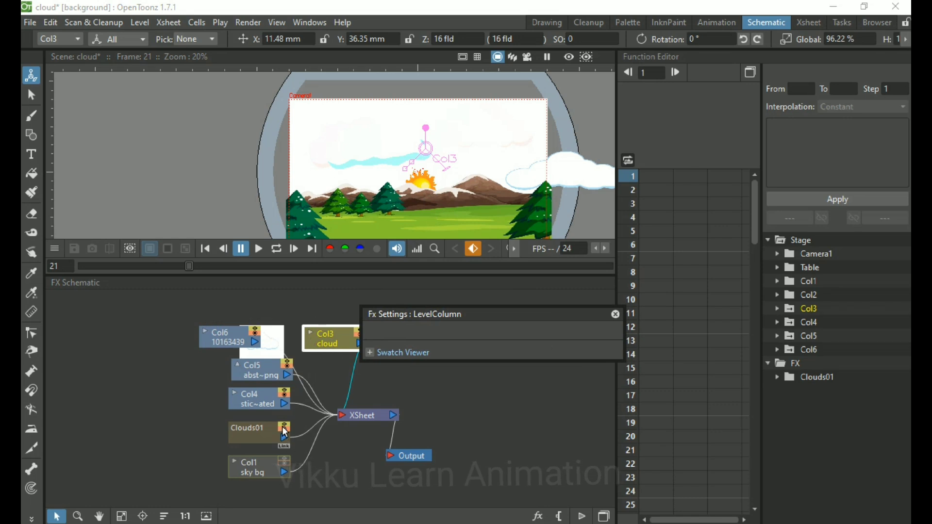
Step: Make the Col1 sky bg column fully visible again and open the frames of the Col3 cloud level
click(287, 469)
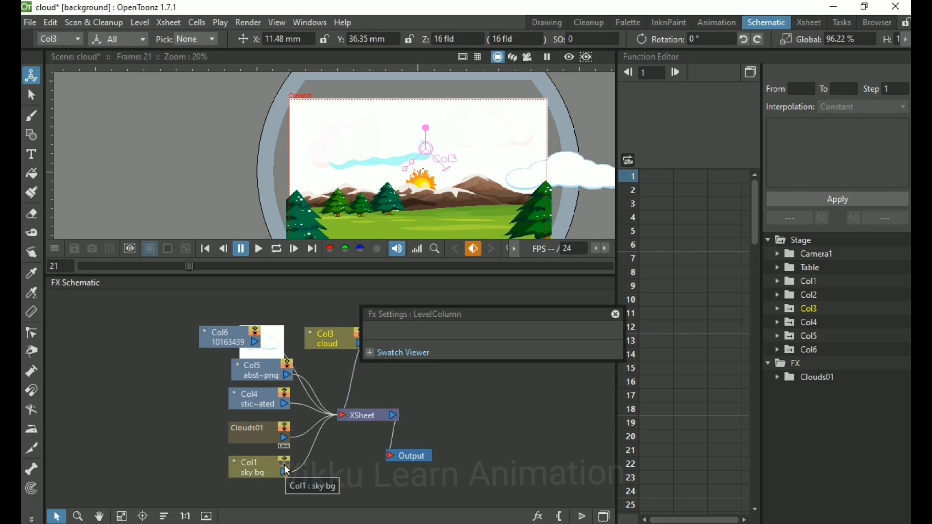
click(285, 464)
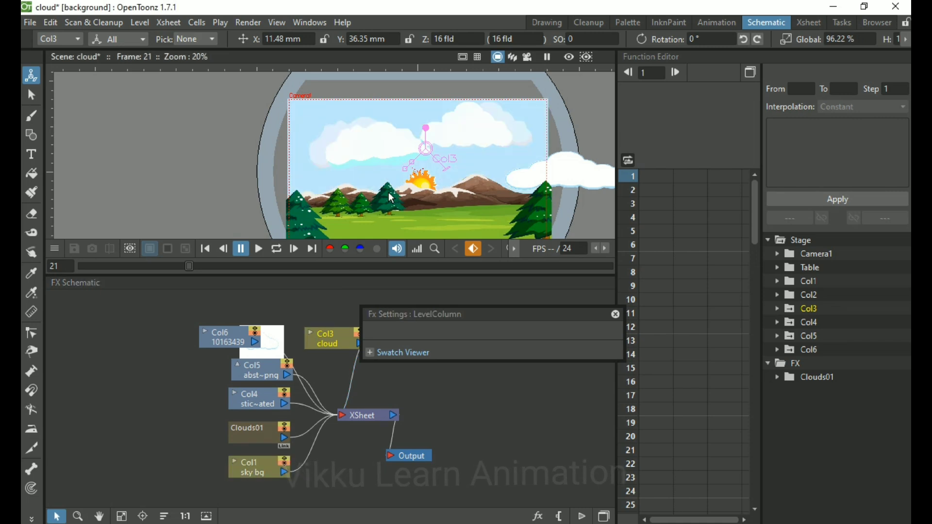
drag(448, 316, 570, 344)
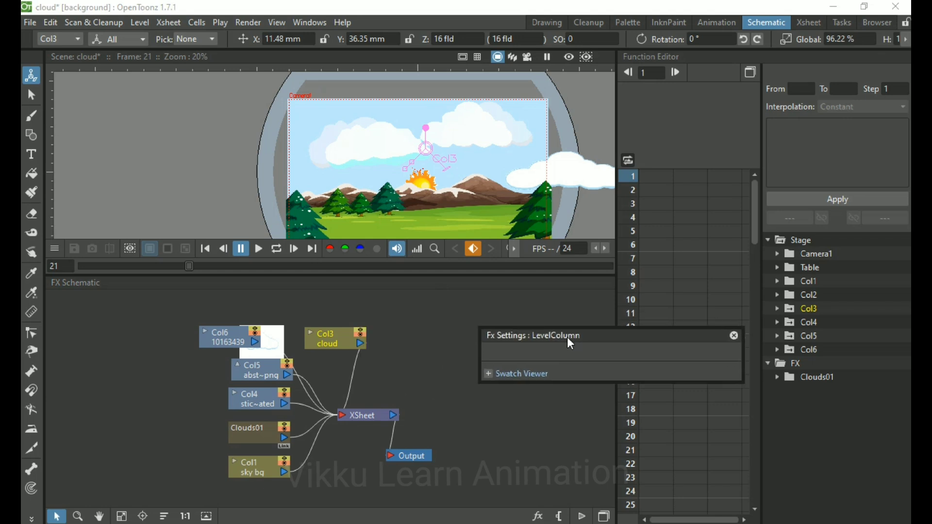
click(349, 342)
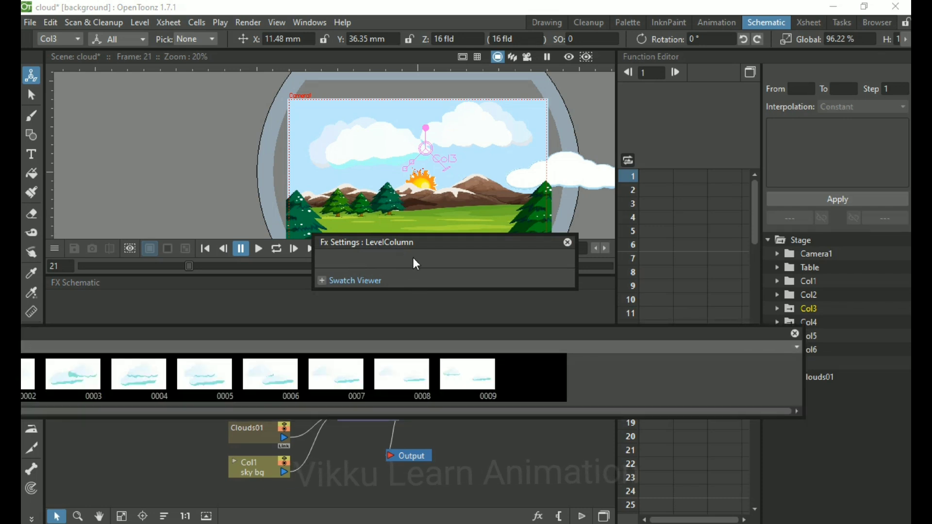
Step: Dock the floating level strip of the cloud level and reposition the Col3 cloud node above the XSheet node
double_click(548, 334)
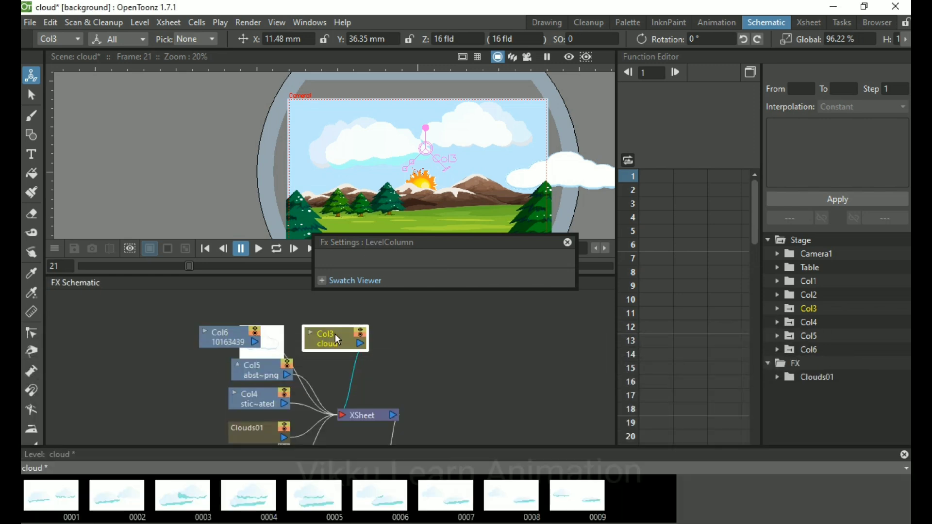
right_click(335, 334)
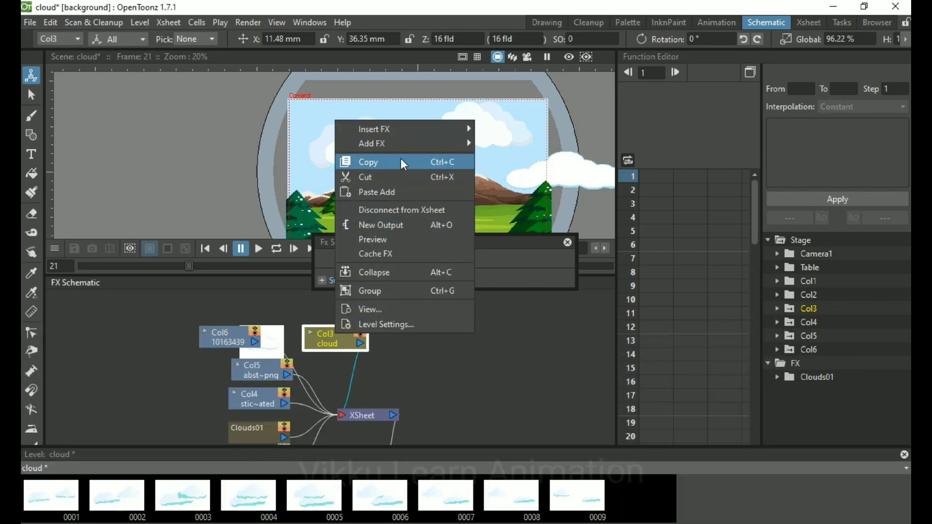
click(433, 374)
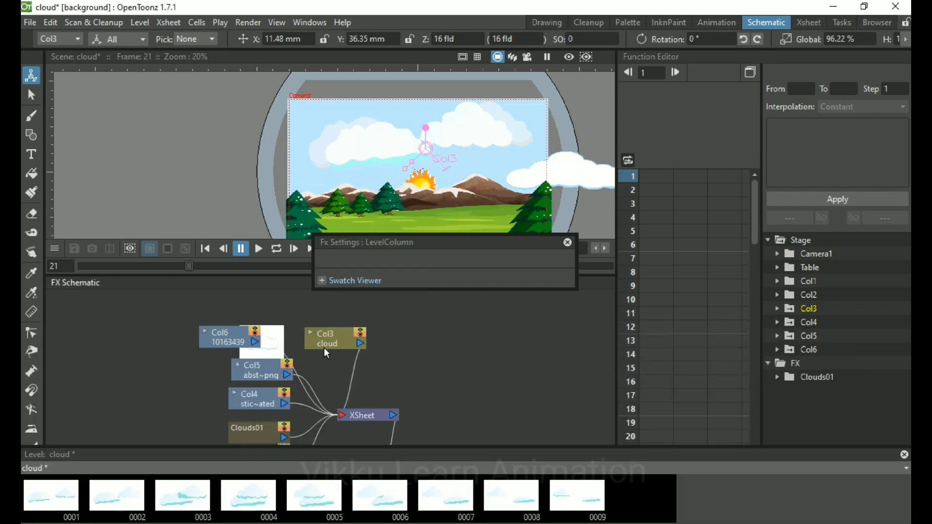
click(323, 343)
drag(323, 343, 336, 329)
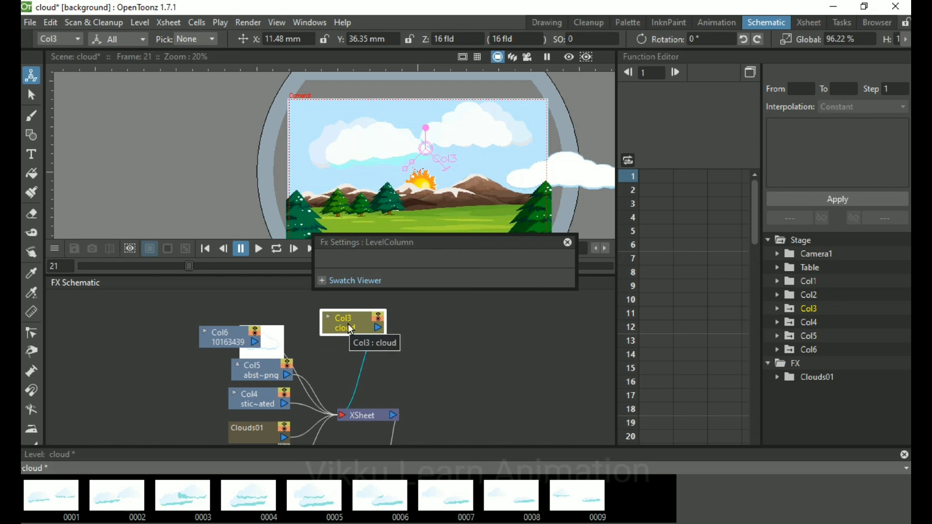
right_click(341, 323)
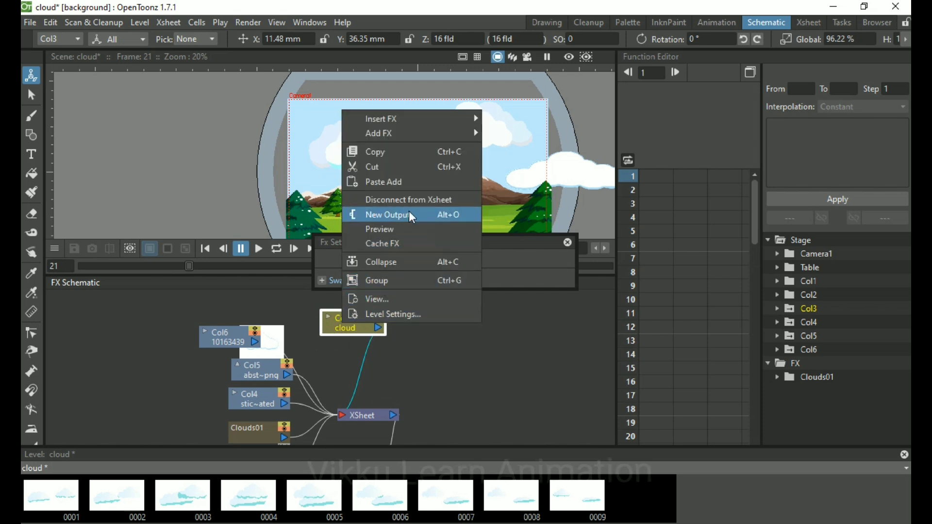
mouse_move(413, 139)
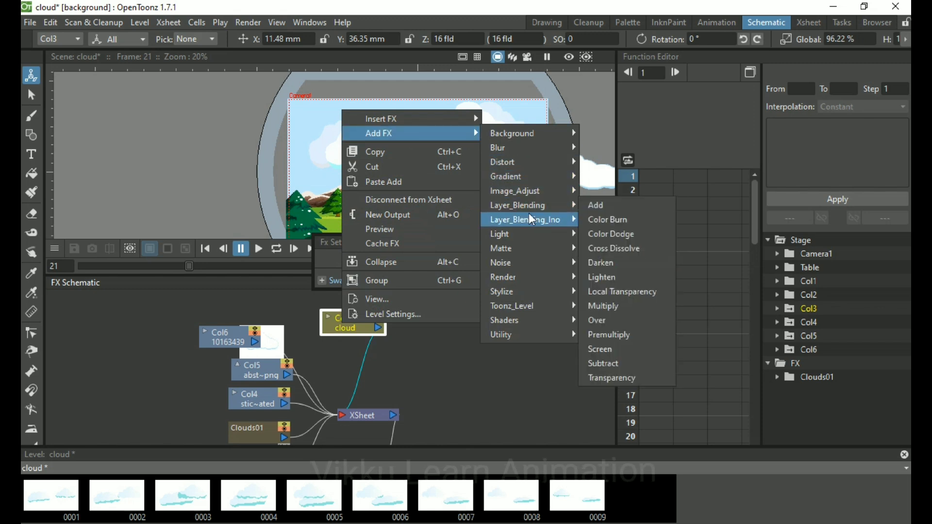
mouse_move(524, 152)
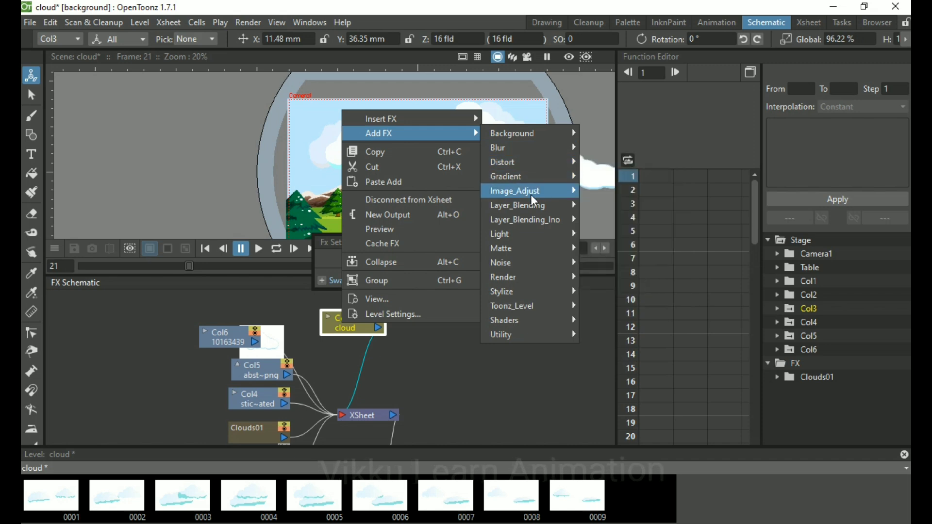
mouse_move(533, 208)
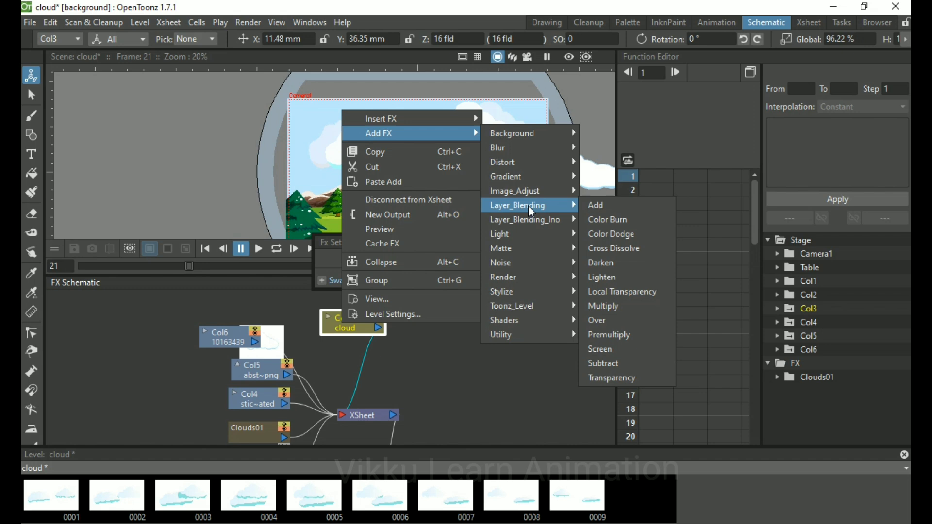
mouse_move(522, 247)
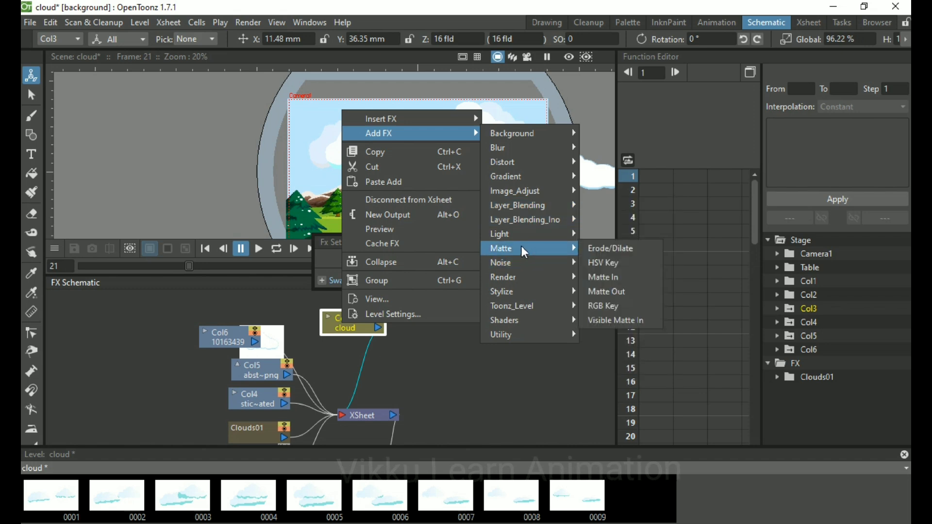
click(360, 346)
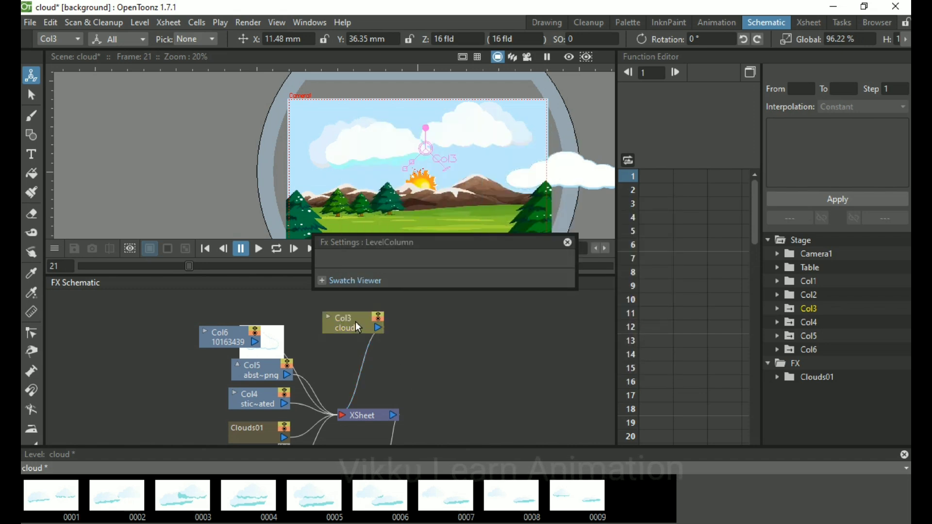
drag(355, 322, 339, 344)
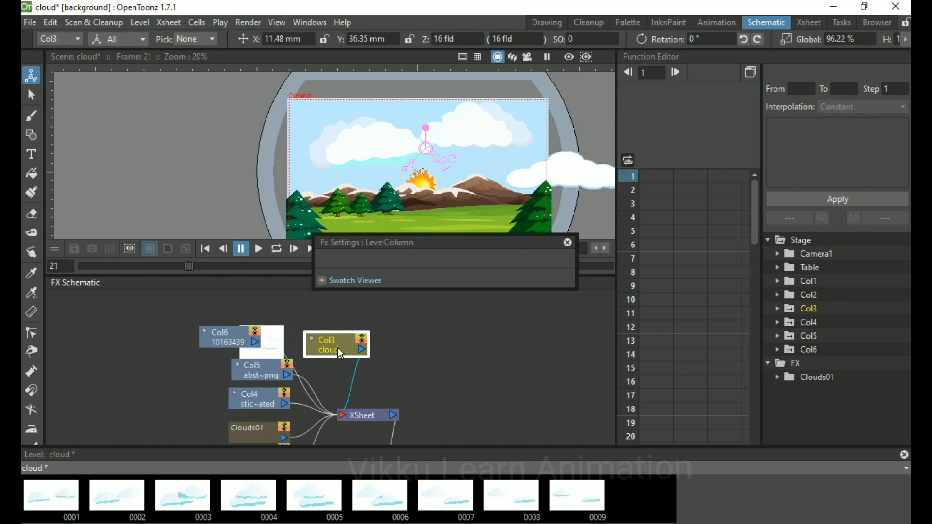
click(312, 339)
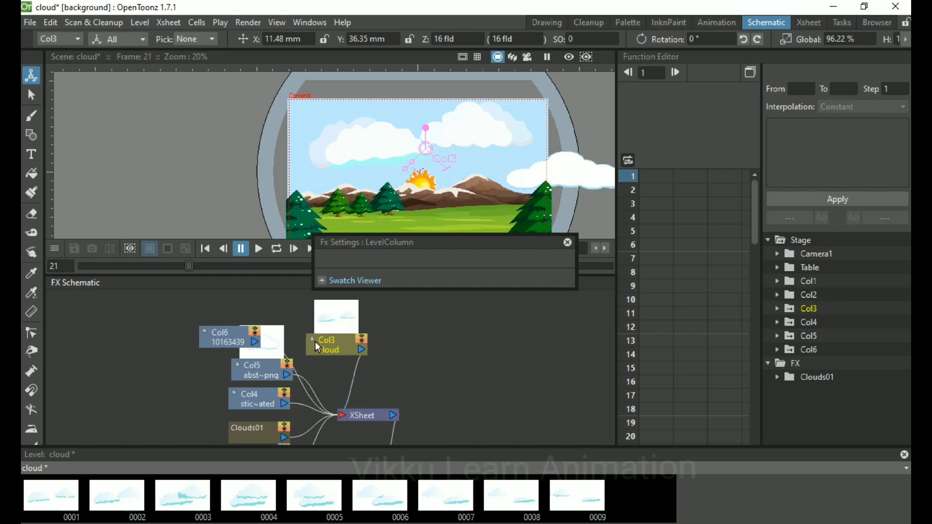
click(313, 341)
Step: Add another Clouds effect from the Render category to the Col3 cloud node and move its Fx Settings window aside
right_click(339, 340)
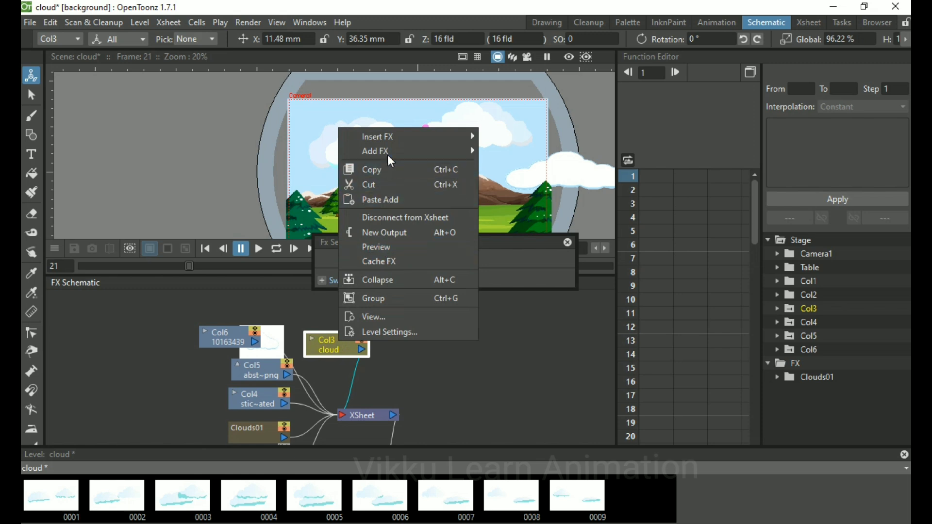
mouse_move(389, 151)
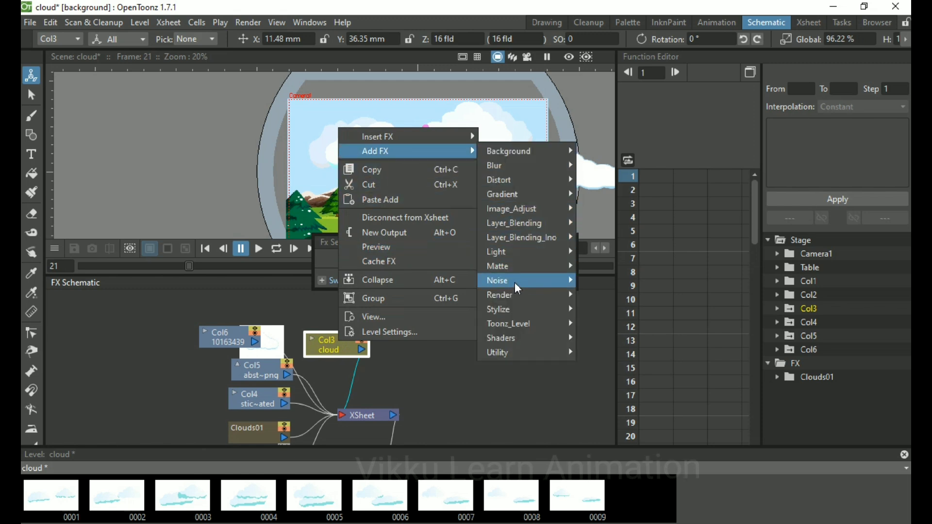
mouse_move(563, 297)
click(594, 297)
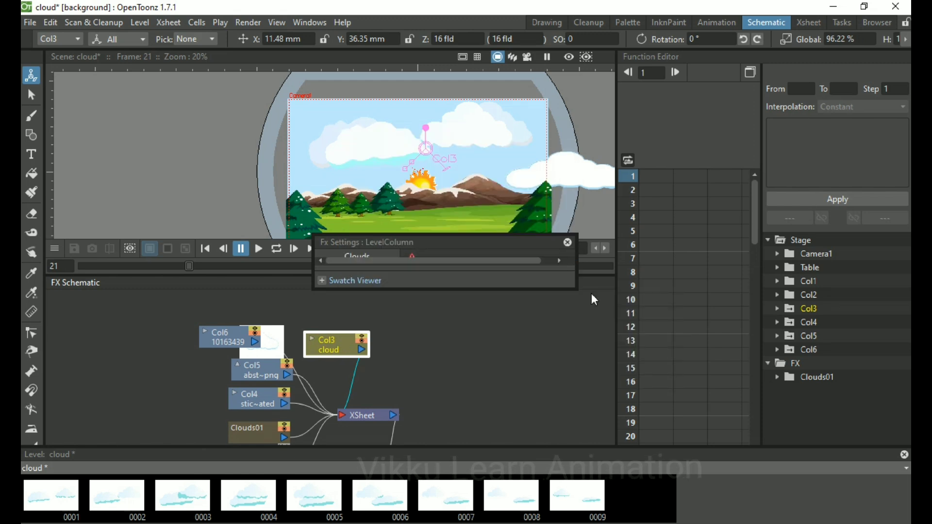
drag(496, 246, 668, 213)
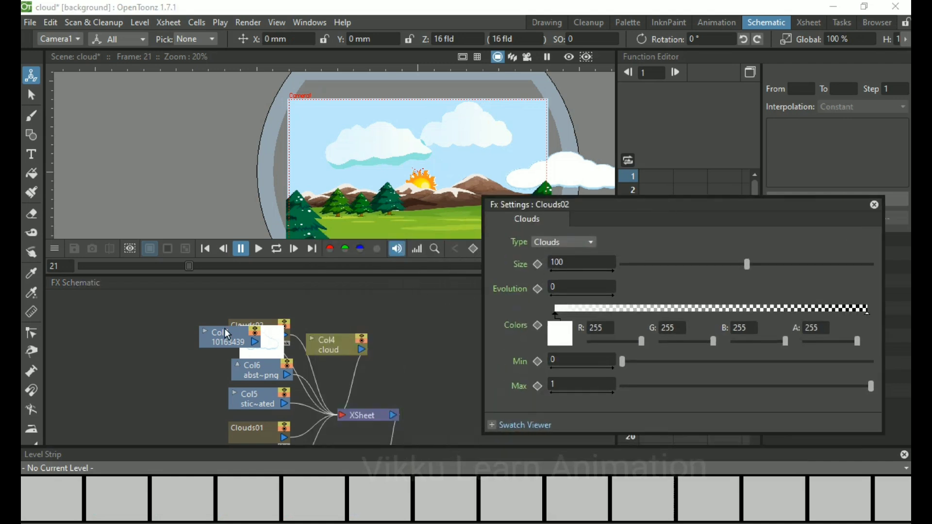
Step: Separate the overlapping 10163439 and Clouds02 nodes, placing Clouds02 above and beside the cloud column node
drag(231, 343, 193, 347)
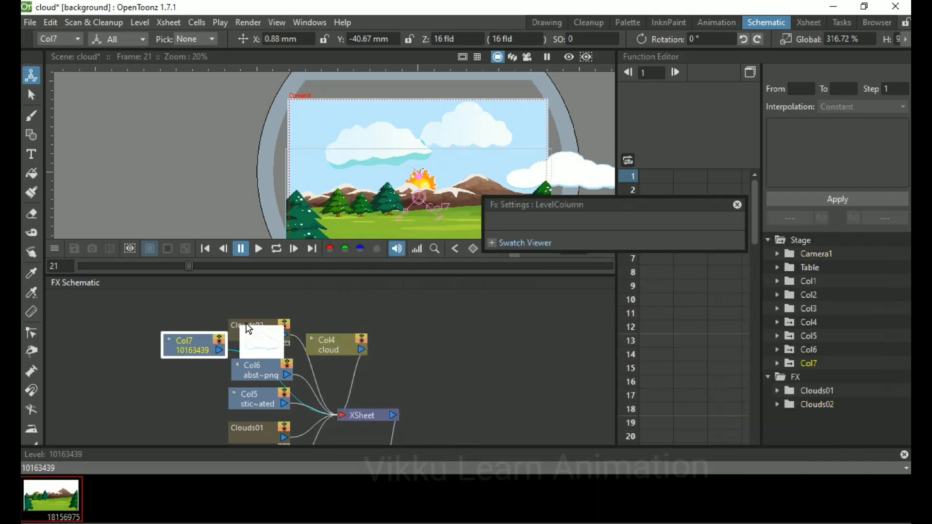
drag(244, 322, 398, 331)
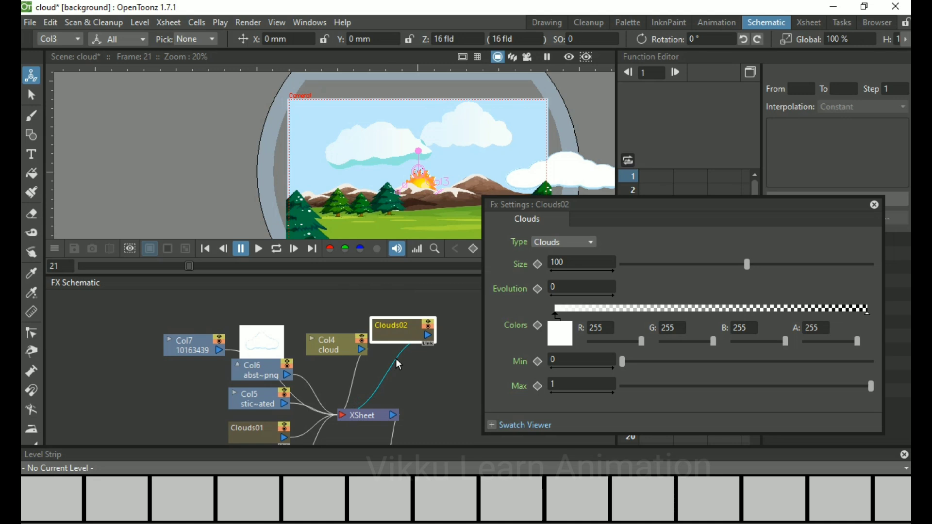
drag(401, 337, 410, 333)
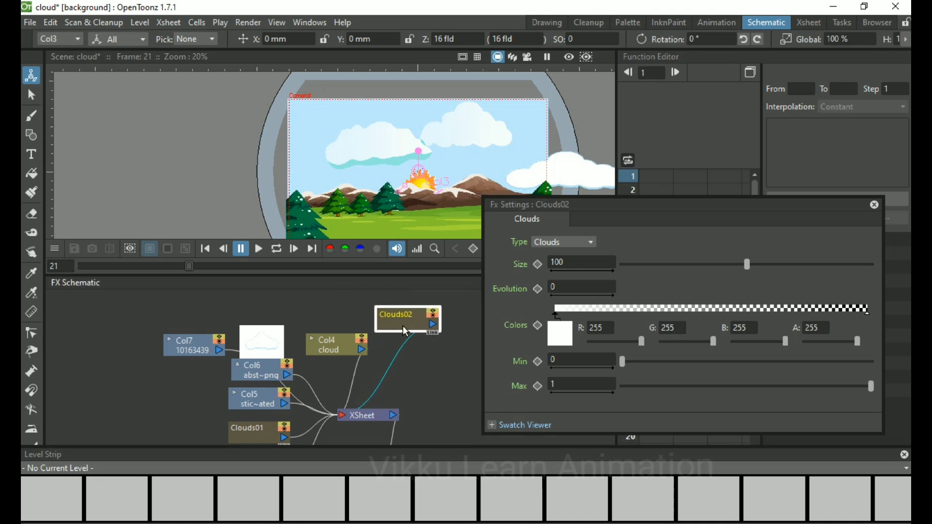
Step: Hide the sky background column in the FX schematic and set the Clouds02 effect's size to 200
click(284, 431)
scroll(441, 297, up, 4)
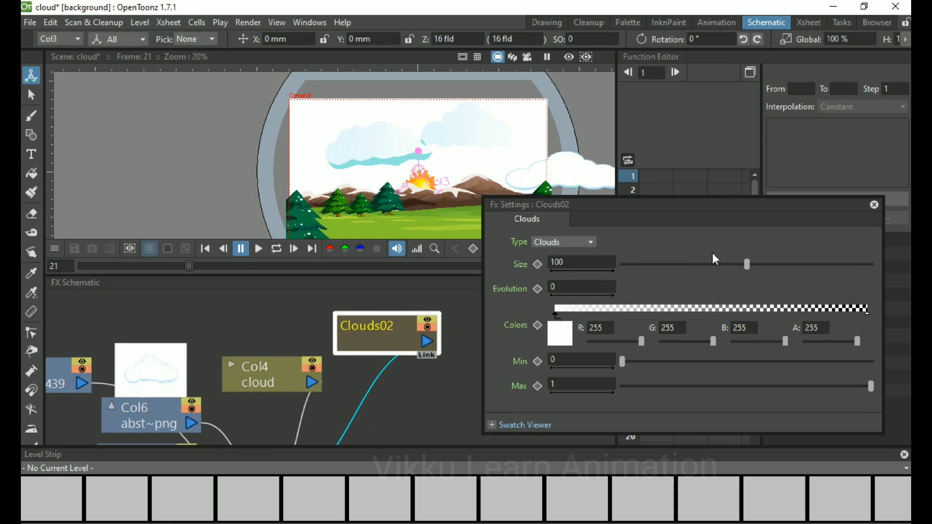
click(743, 265)
drag(854, 265, 864, 265)
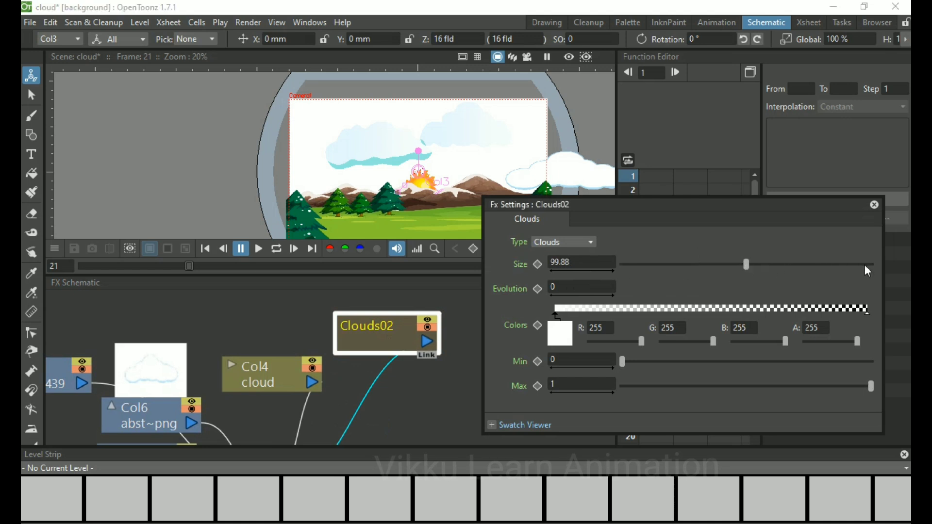
drag(748, 270, 873, 267)
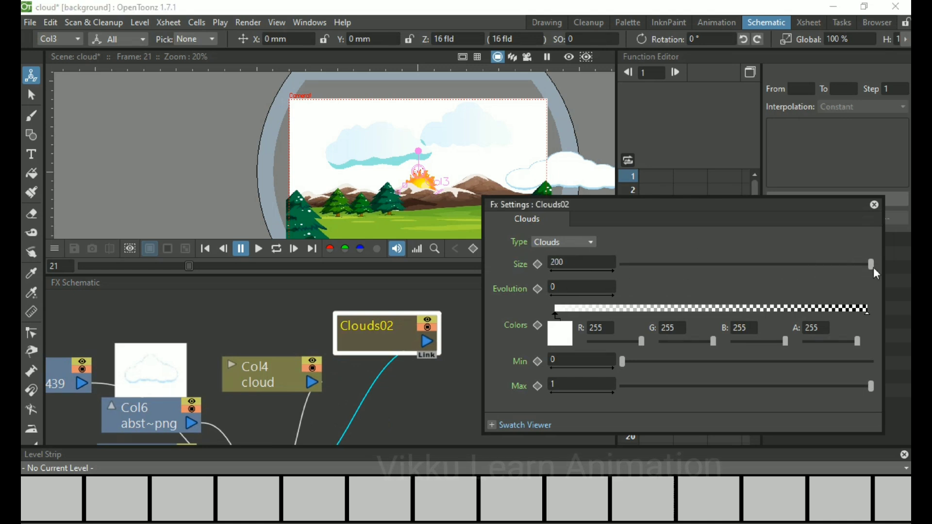
Step: Add a color key at the transparent end of the Clouds02 gradient, set its red value to 52, and turn on the scene preview
drag(593, 310, 871, 313)
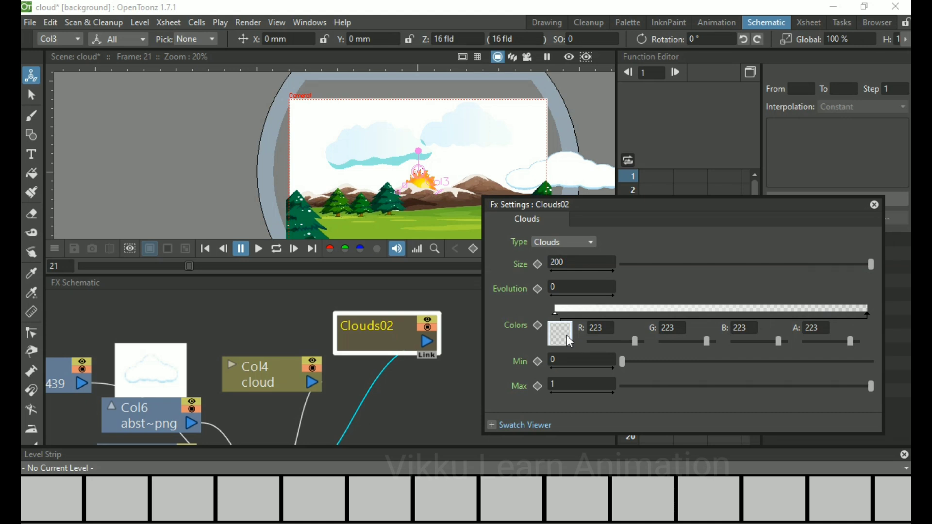
drag(636, 342, 600, 347)
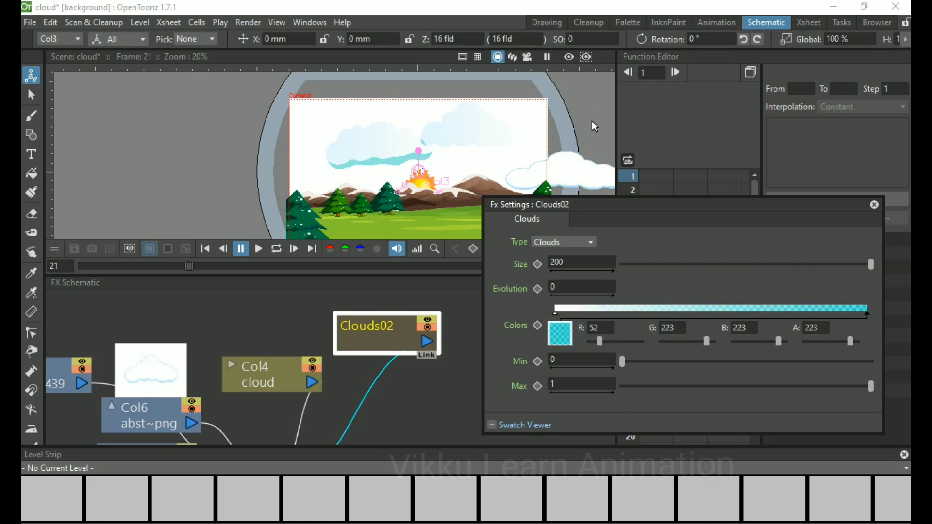
click(587, 58)
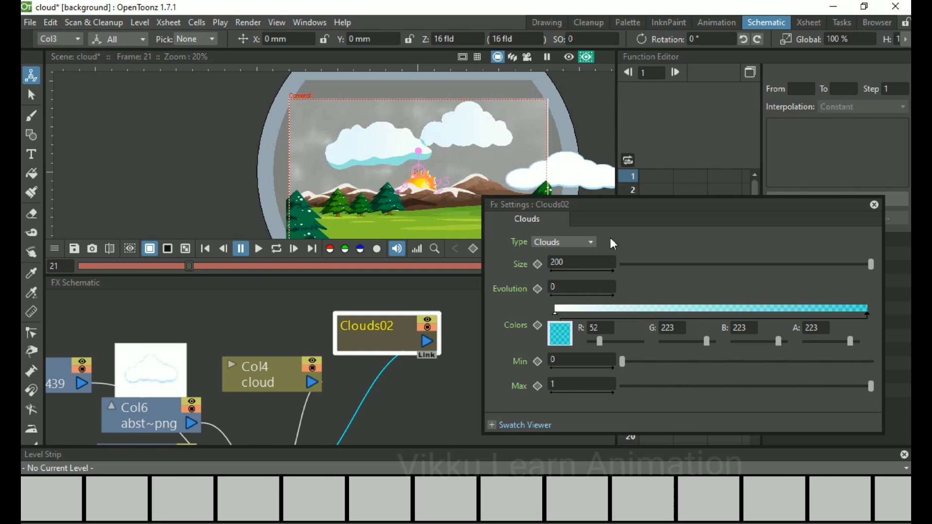
scroll(415, 162, up, 2)
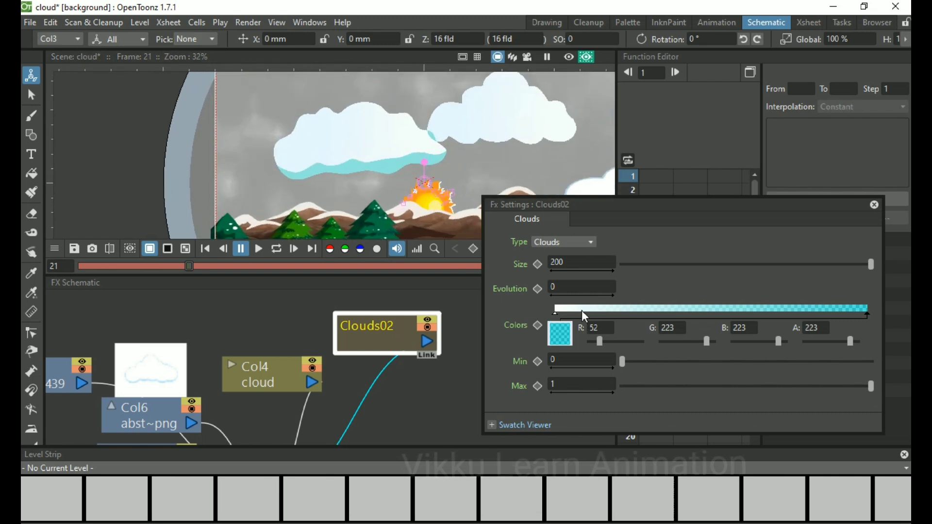
Step: Shift the white gradient key about two-thirds along, add two semi-transparent keys beyond it, and move the darker one to the gradient's start
drag(565, 316, 760, 308)
click(810, 309)
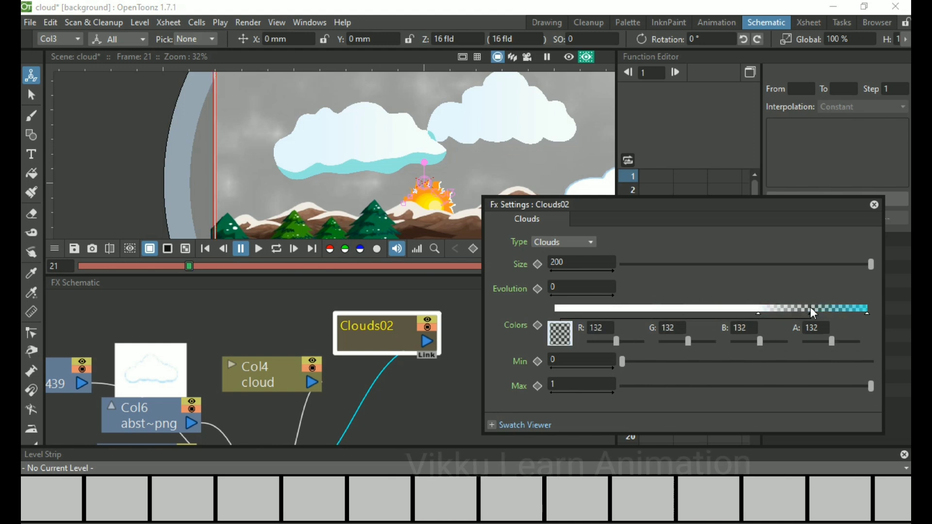
click(842, 309)
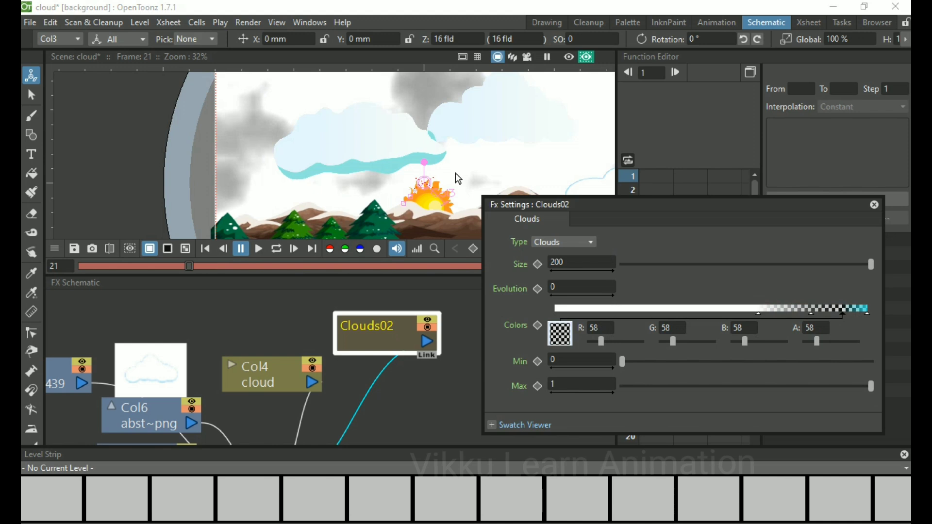
scroll(458, 178, down, 2)
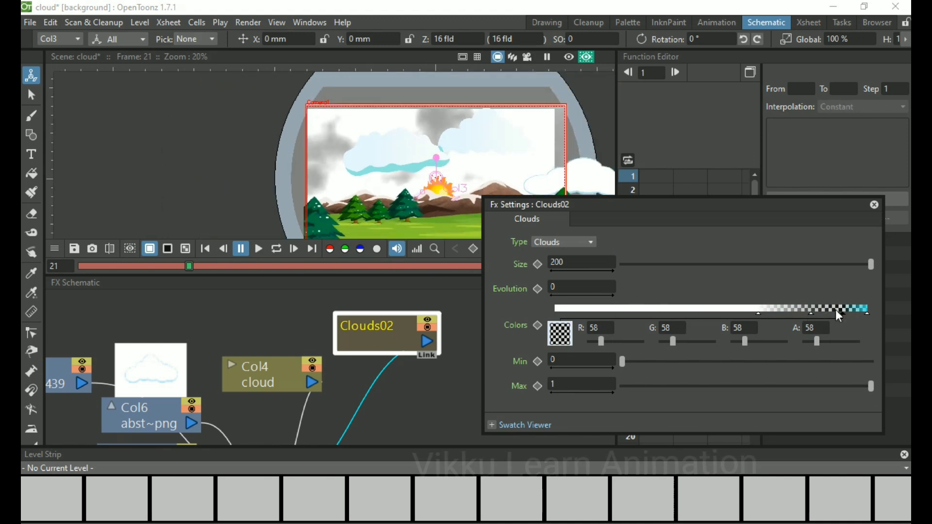
drag(842, 313, 556, 316)
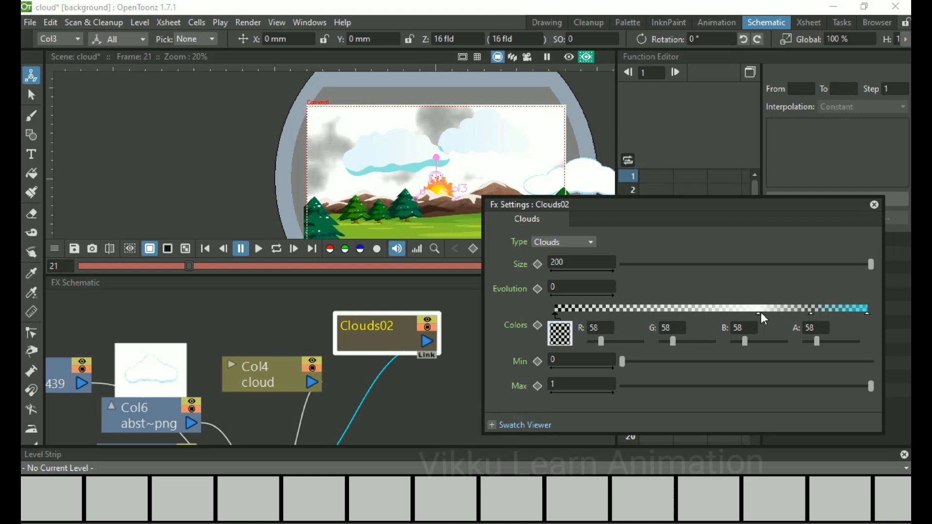
Step: Tint the white key of the Clouds02 gradient cyan, trying a red value of 96 before settling on 176
click(760, 316)
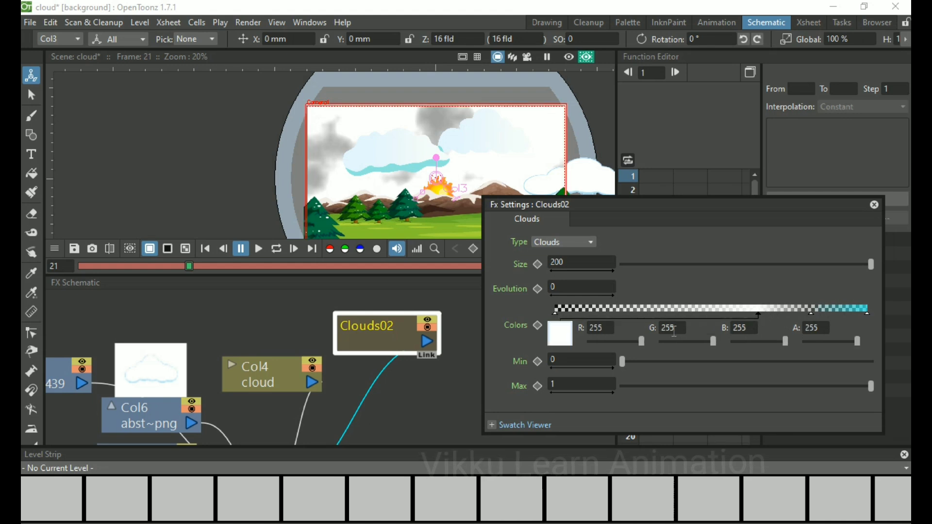
drag(646, 342, 611, 348)
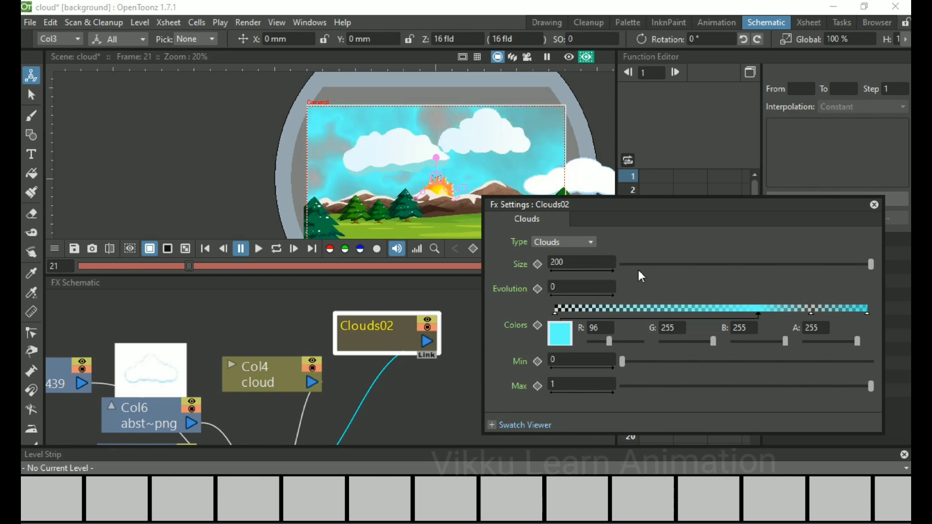
drag(614, 214, 594, 308)
scroll(461, 142, up, 2)
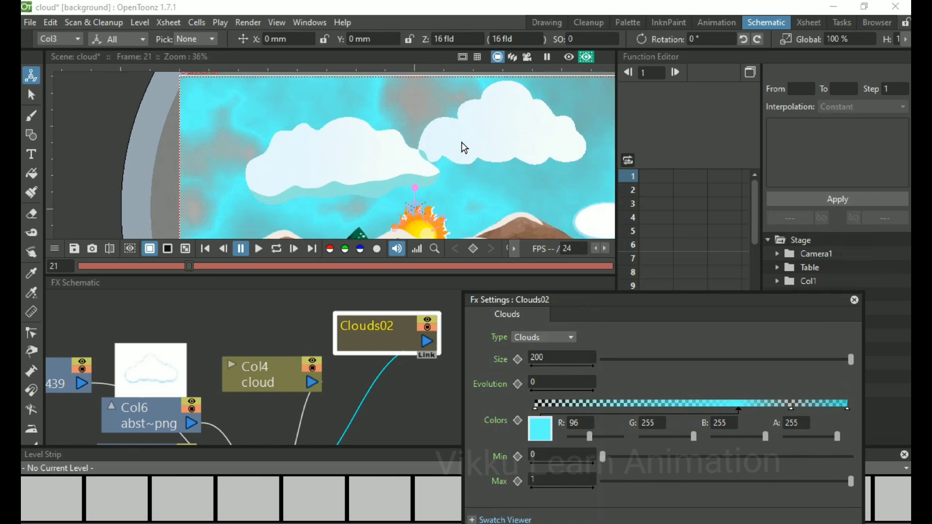
scroll(425, 161, down, 1)
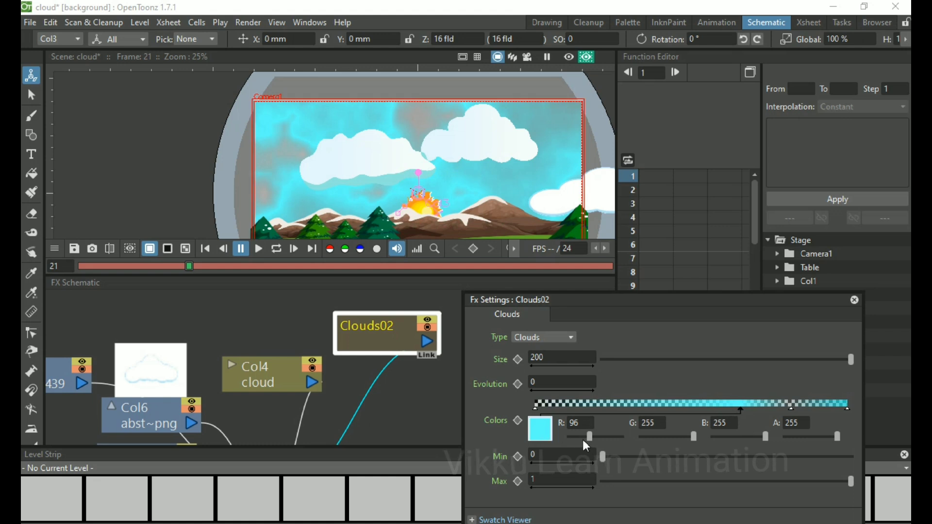
drag(590, 437, 608, 436)
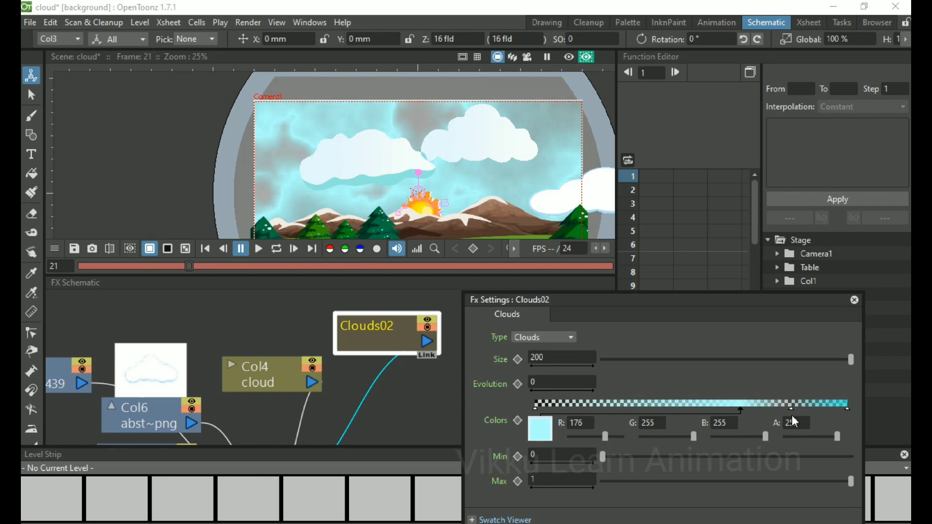
Step: Remove the semi-transparent key near the end of the Clouds02 gradient and switch the effect type to Marble/Wood
drag(791, 410, 786, 431)
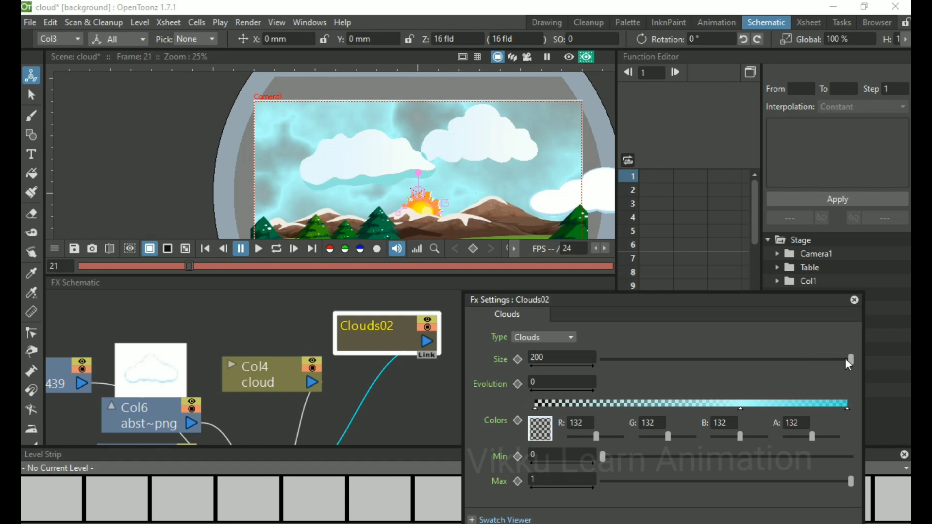
mouse_move(845, 359)
mouse_down()
mouse_move(694, 357)
mouse_move(855, 359)
mouse_up()
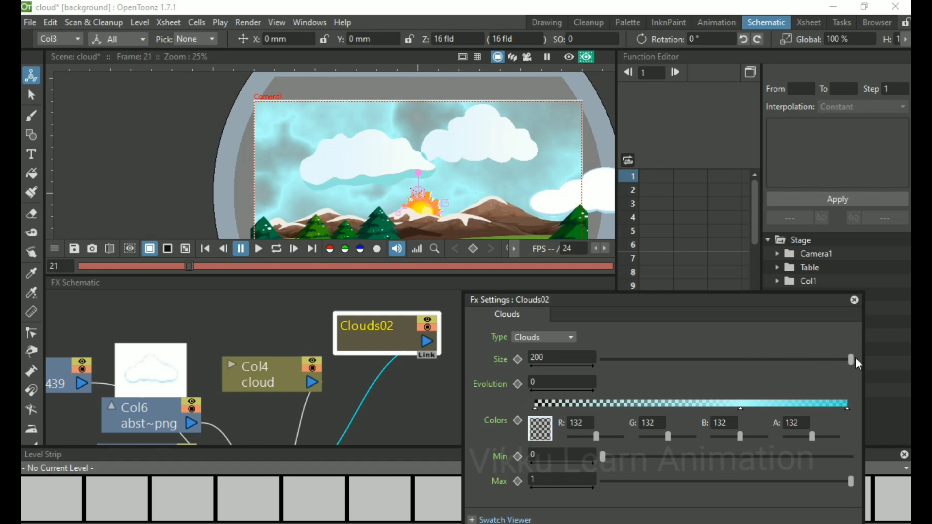
click(572, 337)
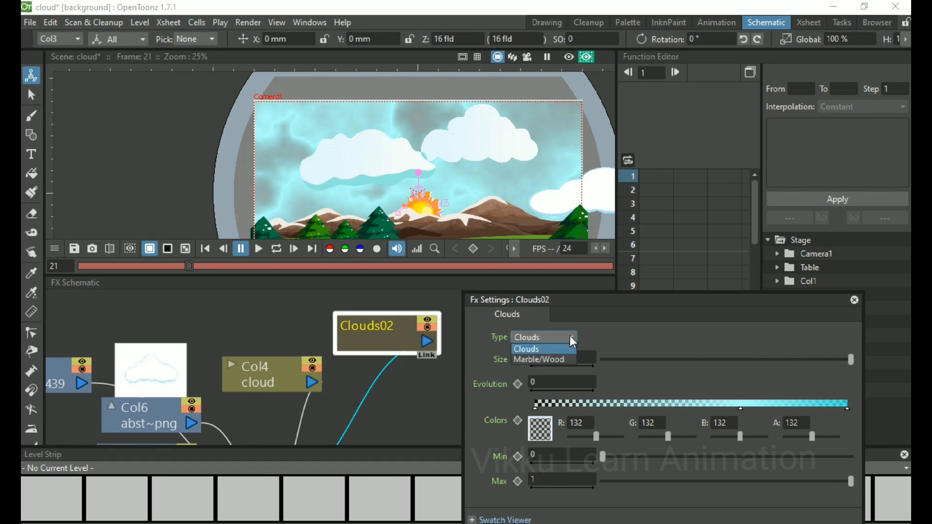
click(563, 359)
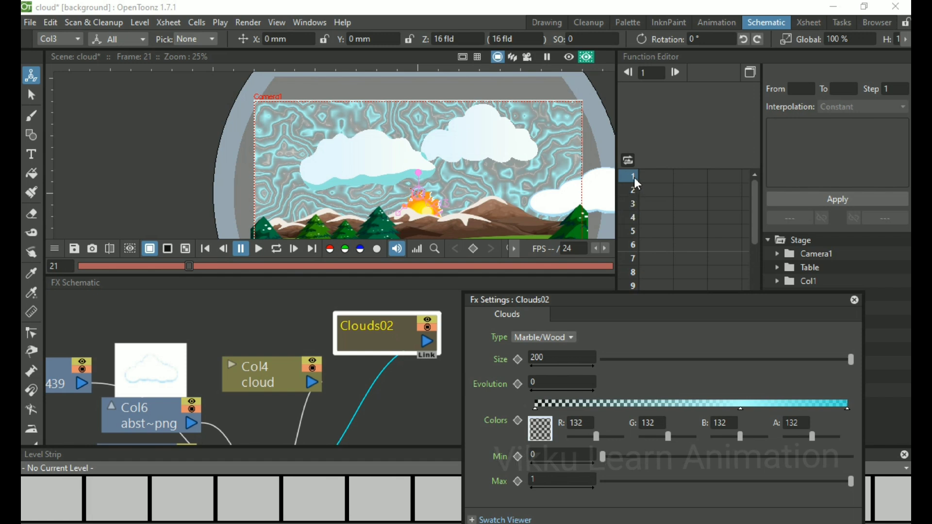
Step: Set keyframes on the Size, Evolution and Colors parameters of the Clouds02 effect
click(517, 360)
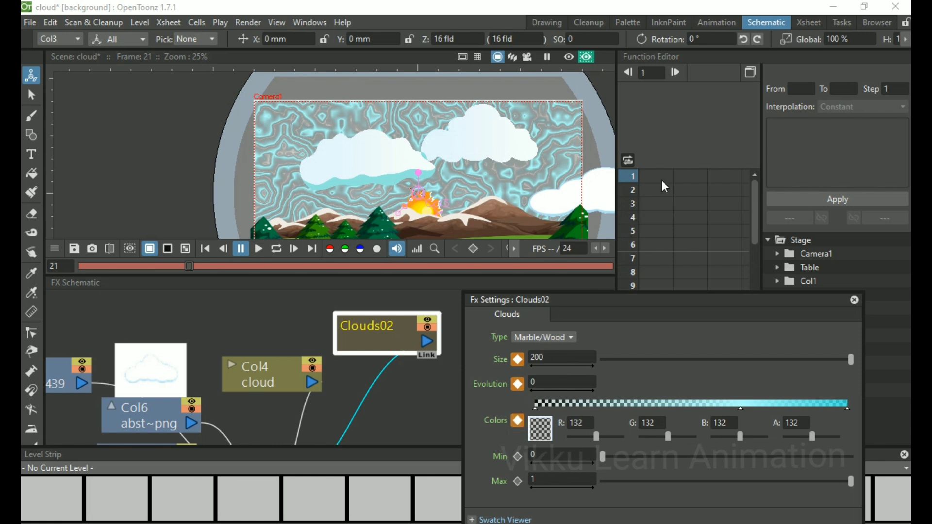
drag(694, 311, 412, 313)
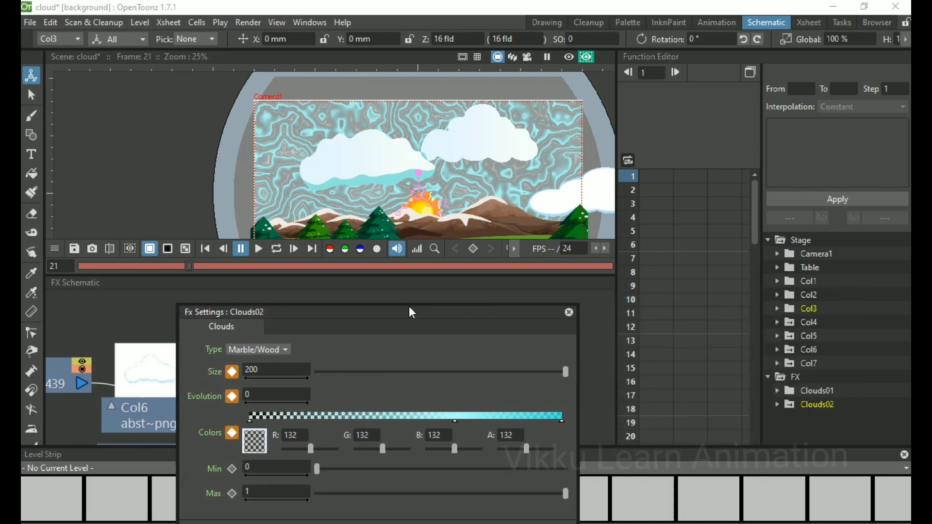
Step: Show the Clouds01 effect's settings and return the timeline to frame 1
click(792, 391)
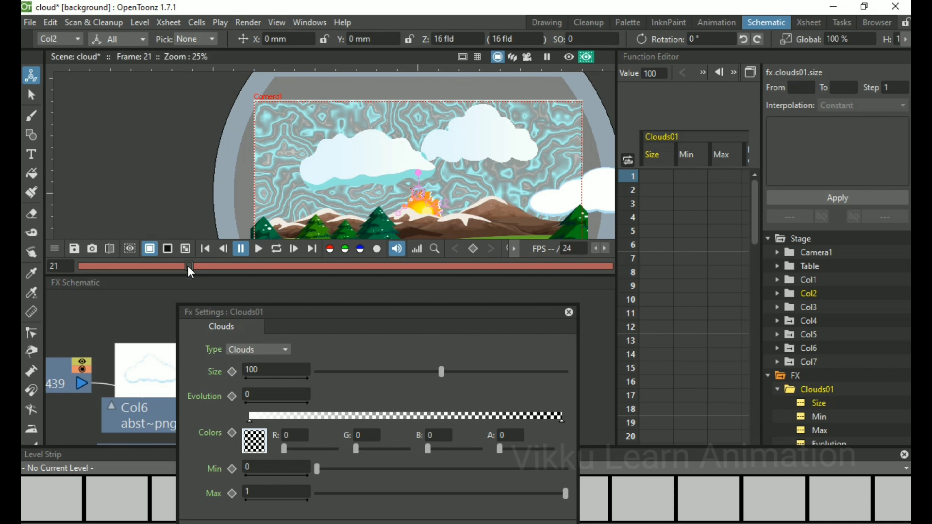
drag(187, 266, 57, 266)
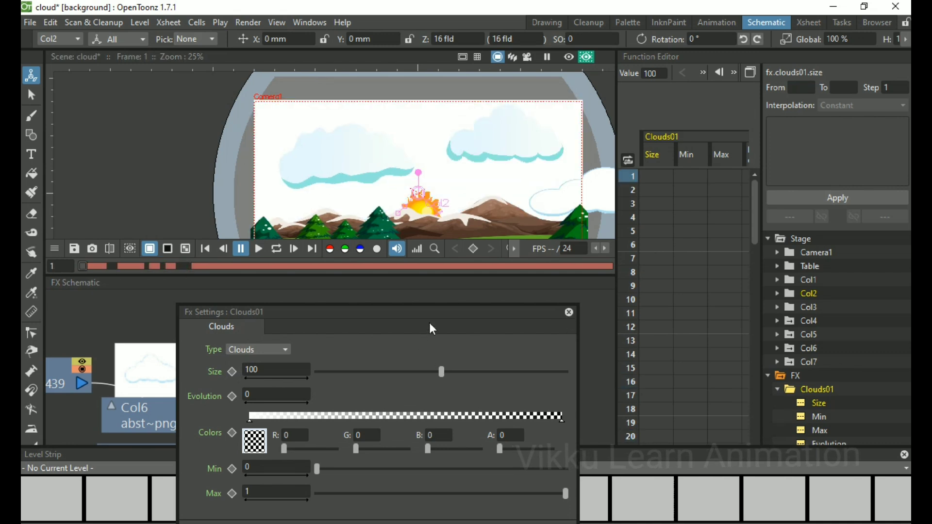
drag(442, 313, 560, 191)
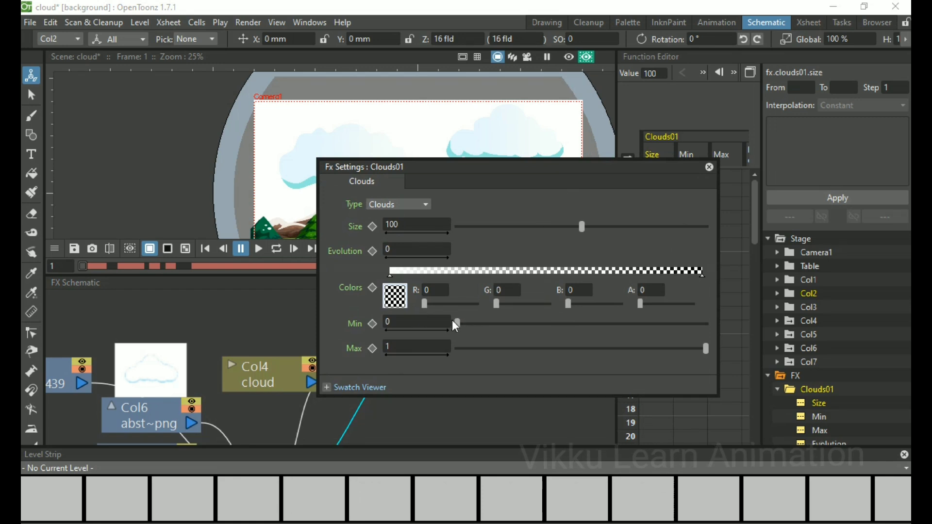
Step: Add two semi-transparent keys to the Clouds01 gradient, remove the lighter one, and place the darker one a little over a third along
click(520, 273)
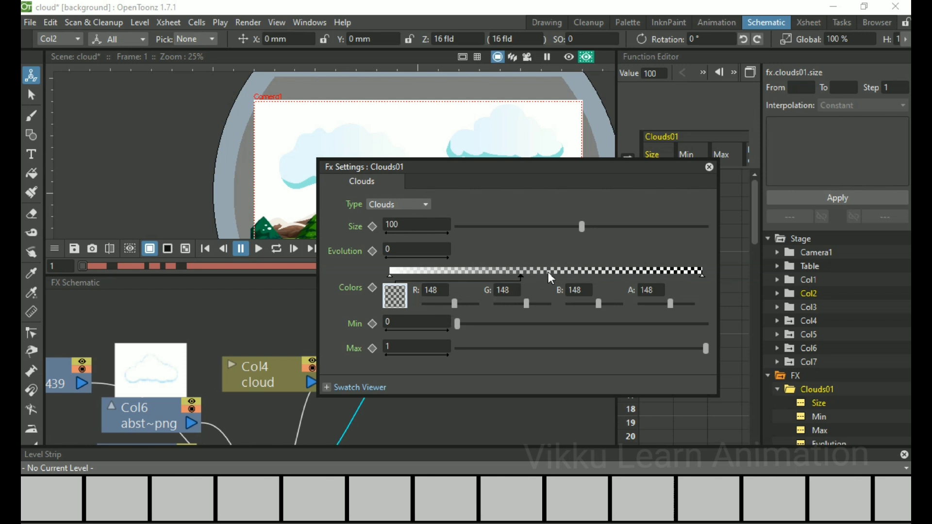
click(582, 272)
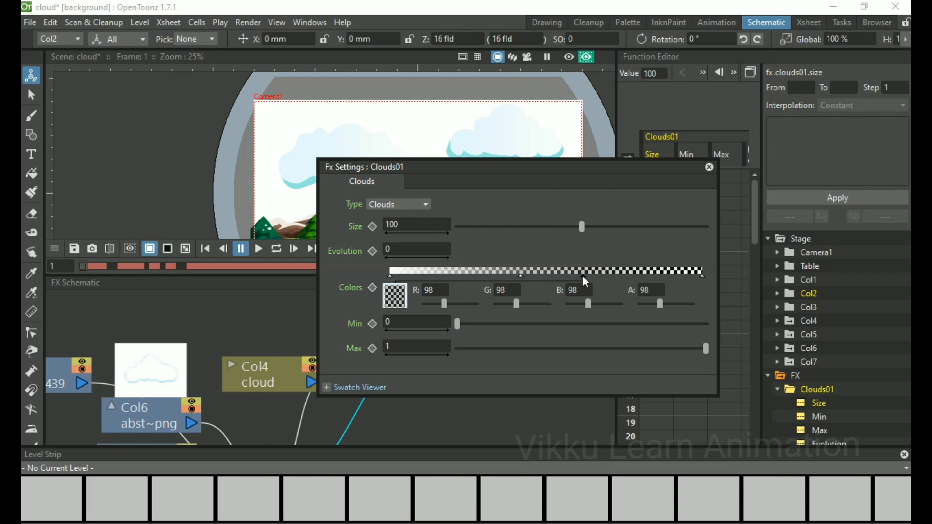
drag(583, 276, 453, 276)
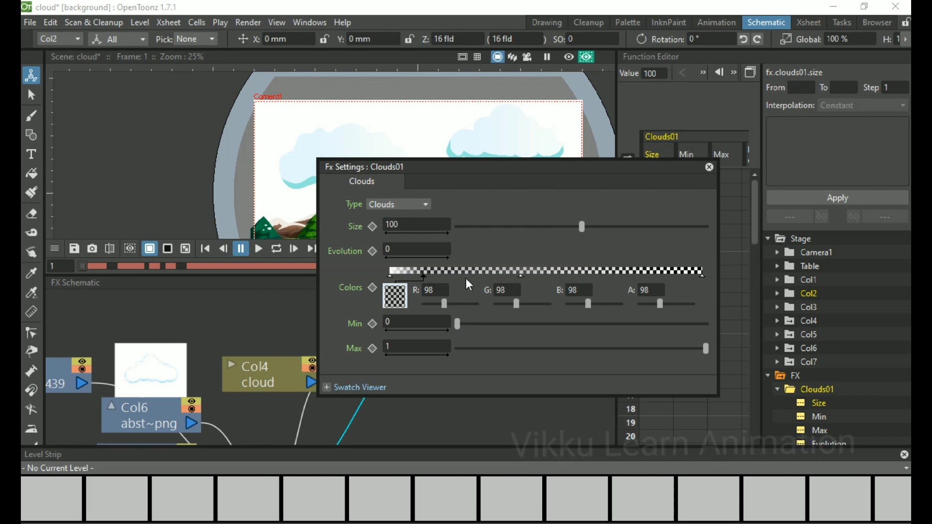
drag(521, 275, 520, 299)
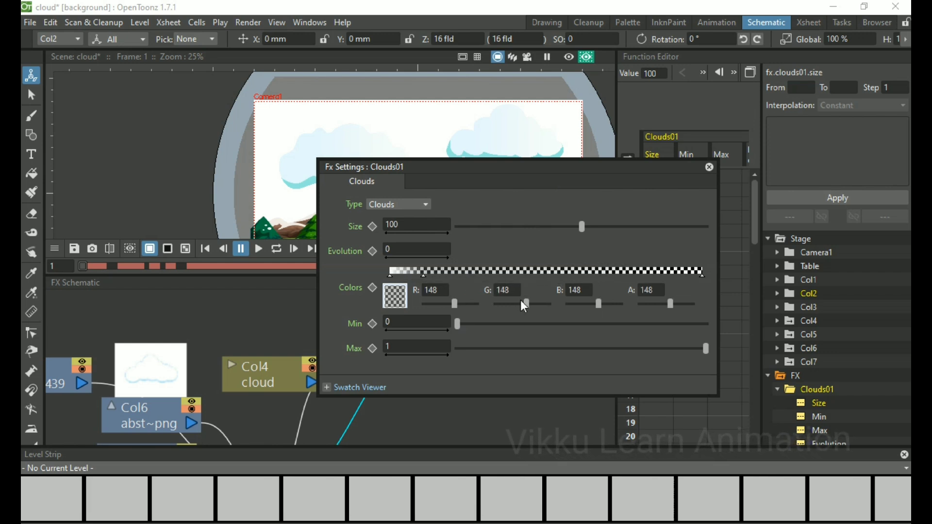
drag(424, 276, 500, 276)
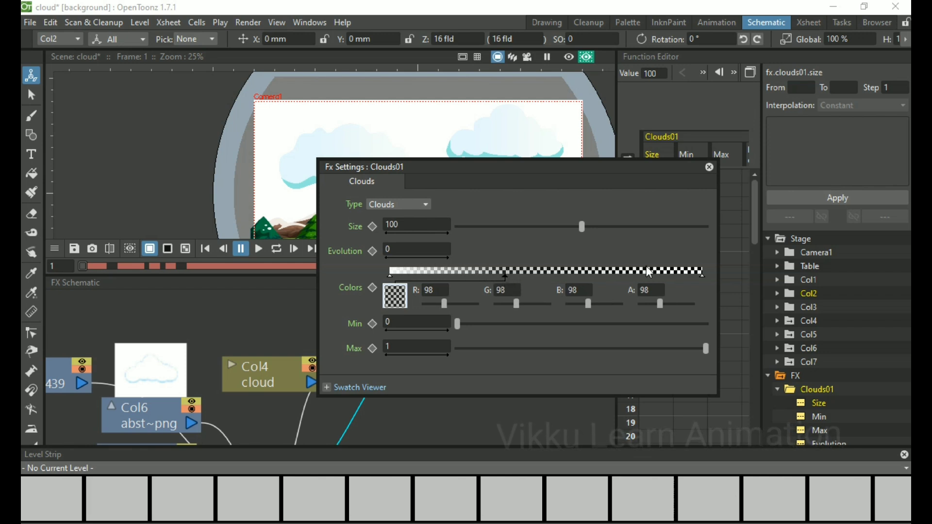
Step: Make the transparent end key of the Clouds01 gradient opaque purple with red 203, green 114, blue 255 and alpha 255
click(701, 277)
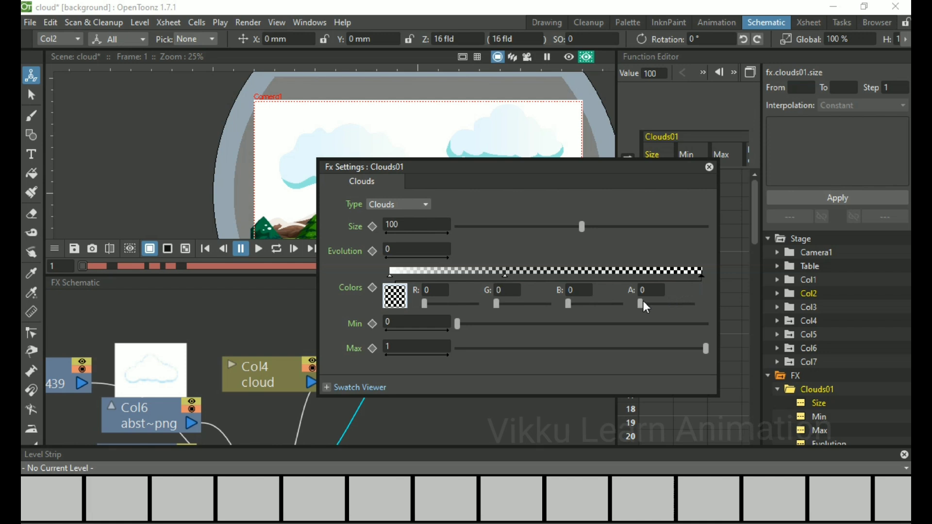
drag(643, 302, 690, 302)
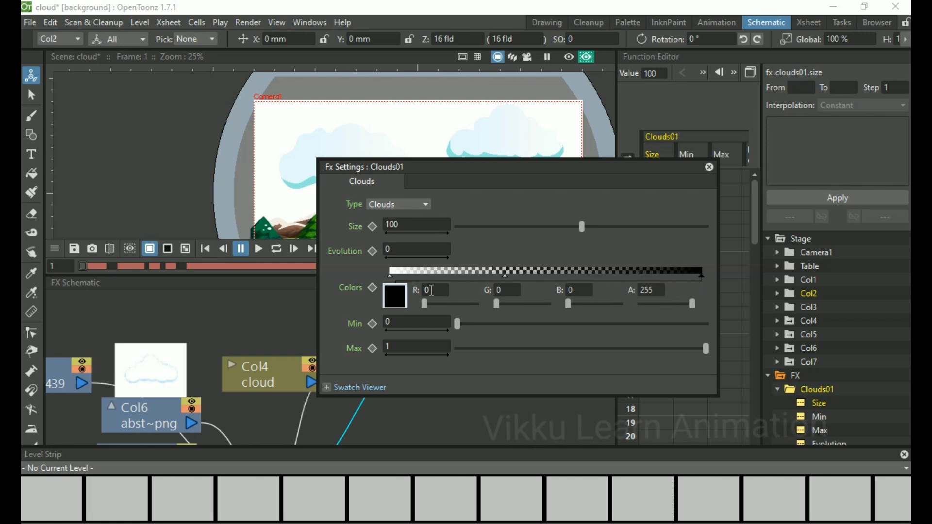
drag(425, 303, 504, 302)
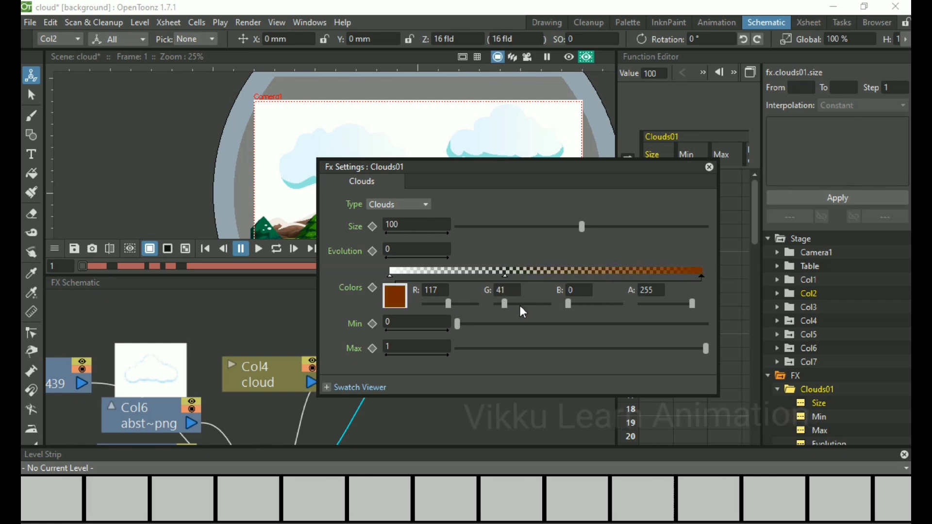
mouse_move(504, 306)
mouse_down()
mouse_move(537, 307)
mouse_move(523, 307)
mouse_up()
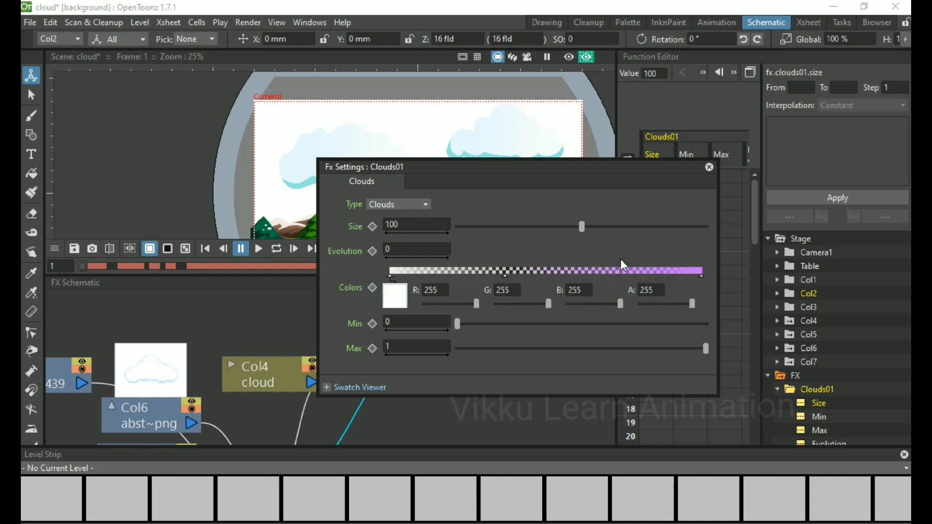
Step: Recolor the end key of the Clouds01 gradient to cyan #55E8ED using the color wheel
click(406, 302)
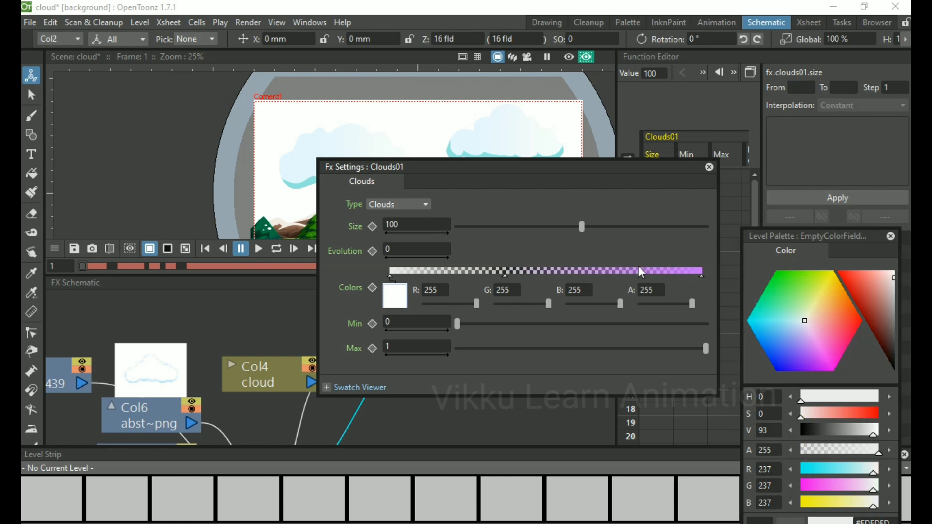
click(701, 277)
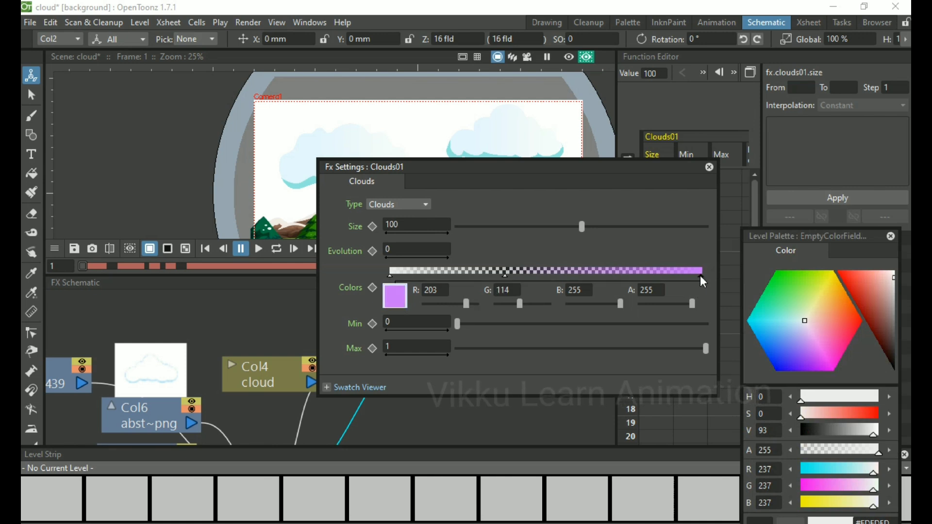
mouse_move(829, 313)
mouse_down()
mouse_move(811, 293)
mouse_move(804, 322)
mouse_move(768, 322)
mouse_up()
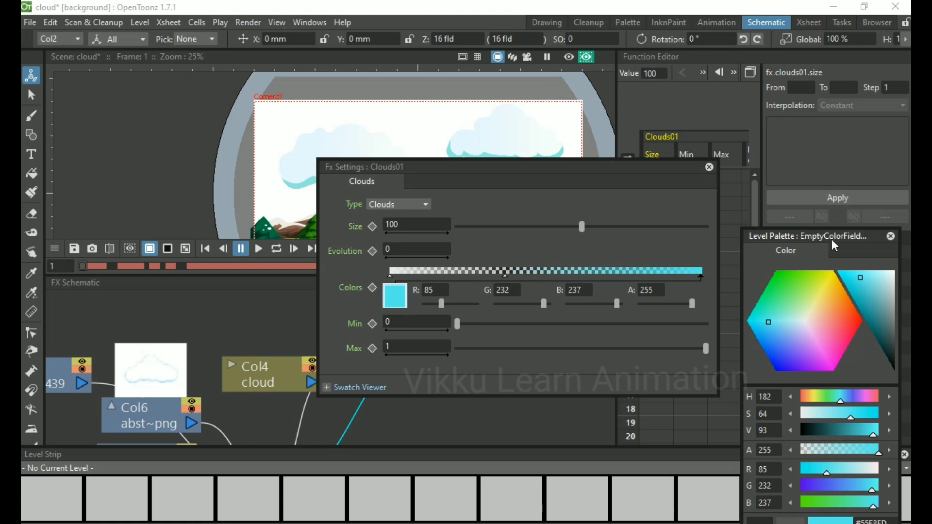
drag(831, 236, 813, 163)
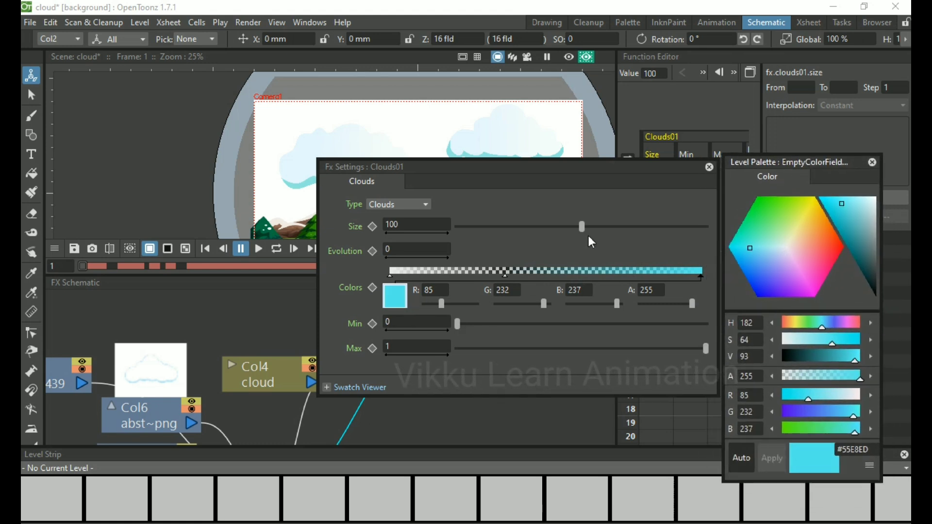
Step: Set the Clouds01 effect's size to 141.274 and minimum to 0.363, trying a maximum of 0.94 before restoring 1, and close its settings
drag(584, 227, 627, 225)
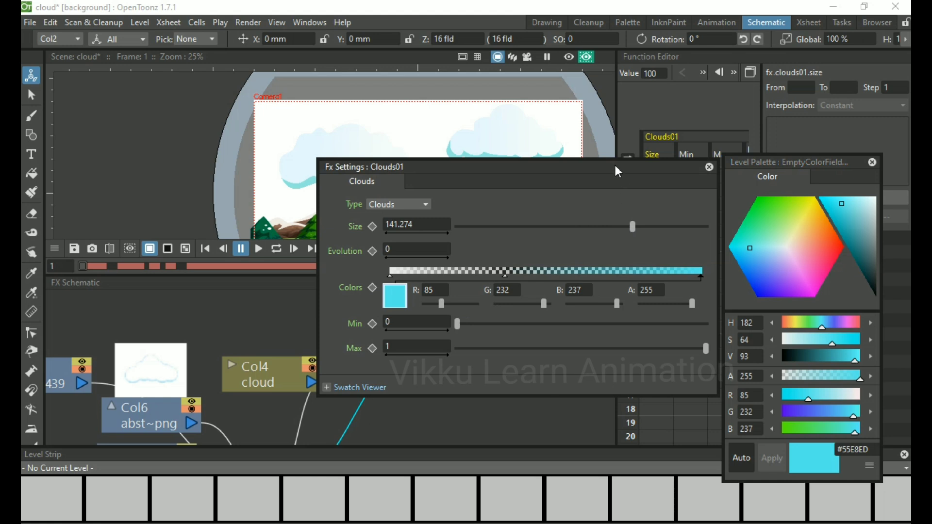
drag(615, 165, 552, 226)
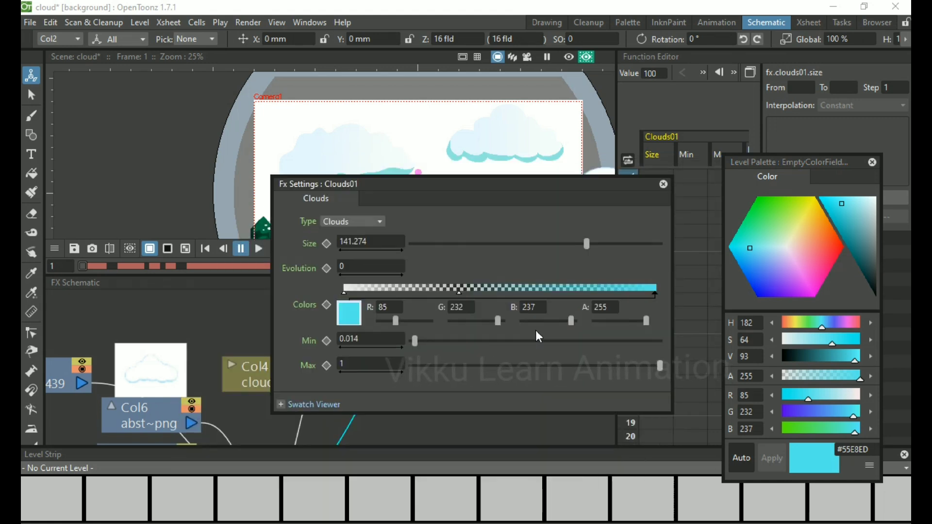
drag(415, 340, 501, 340)
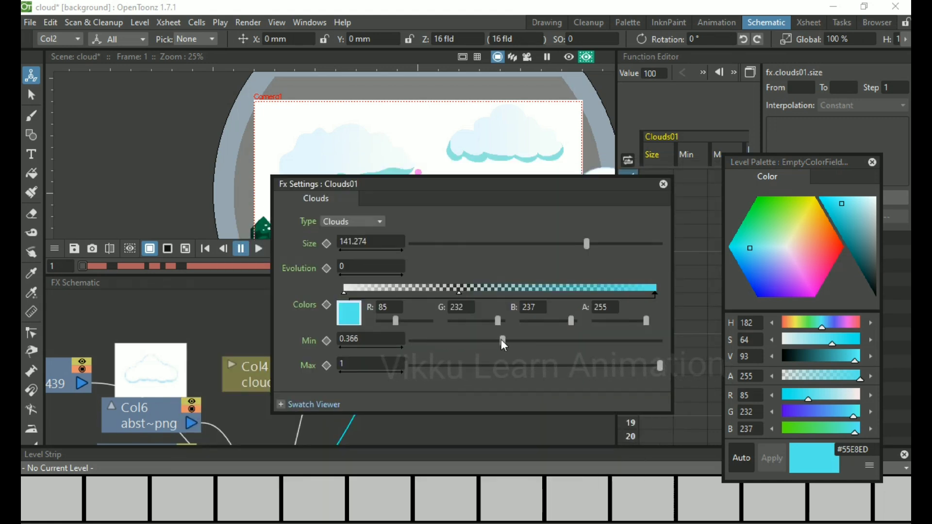
drag(422, 370, 507, 362)
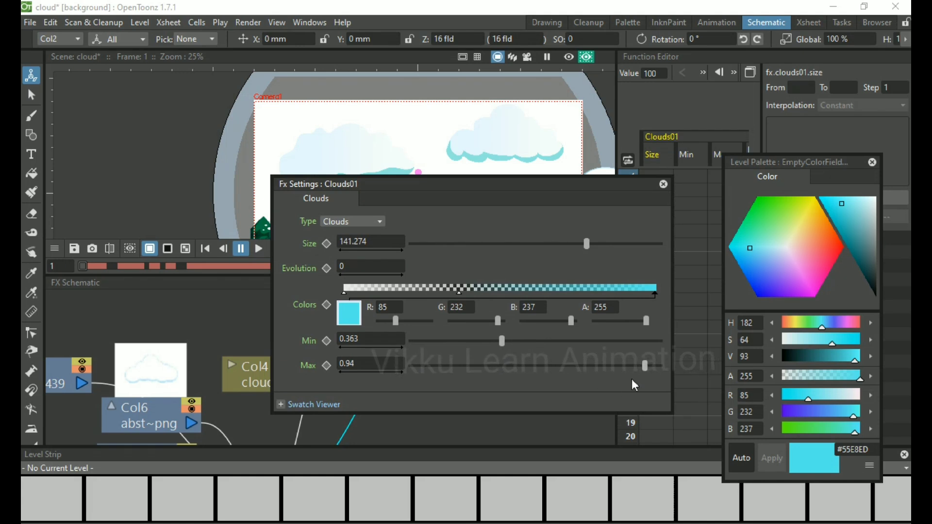
drag(645, 368, 668, 370)
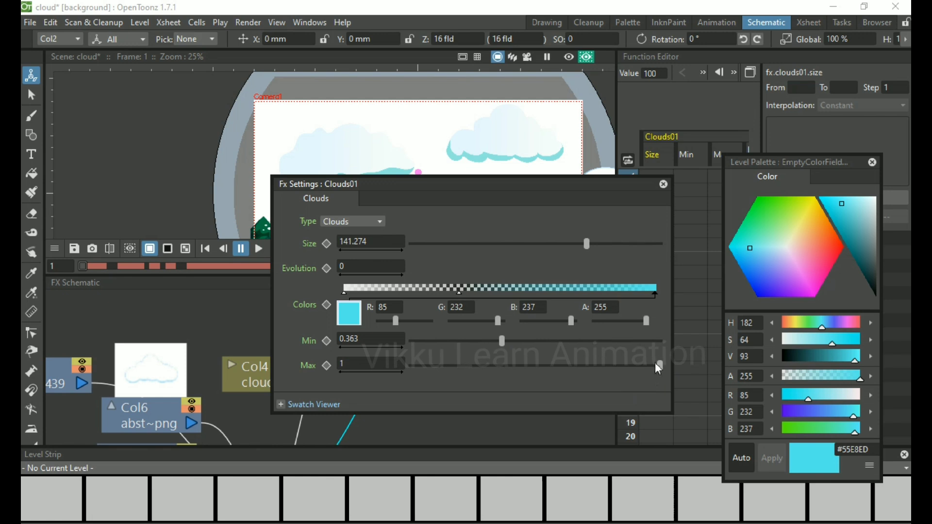
click(663, 183)
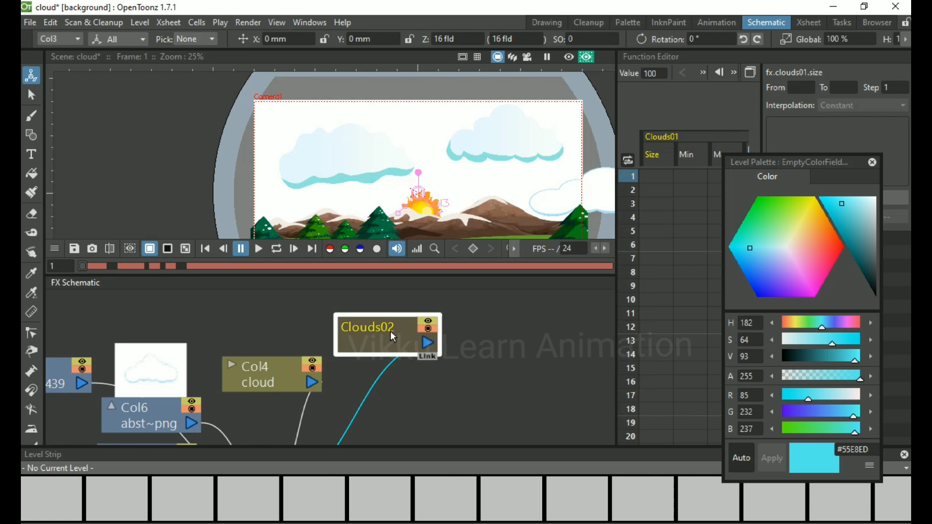
Step: Delete the Clouds02 node and add a PN Clouds Ino effect from the Render category to the FX schematic
key(Delete)
click(271, 381)
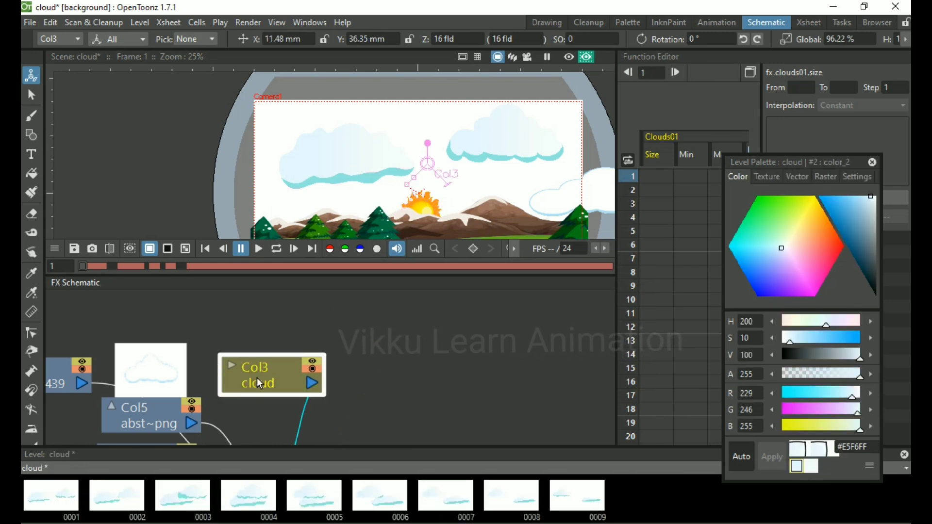
right_click(257, 378)
mouse_move(306, 192)
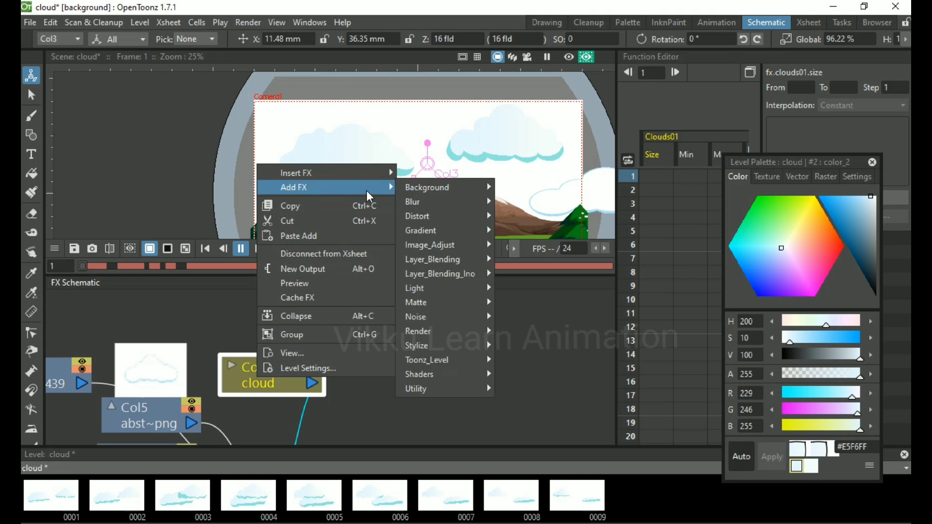
mouse_move(425, 336)
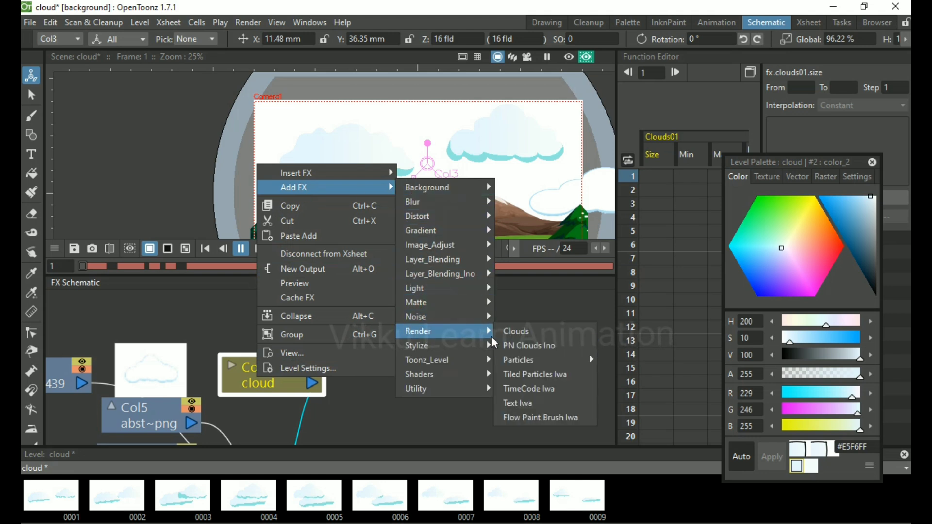
click(534, 344)
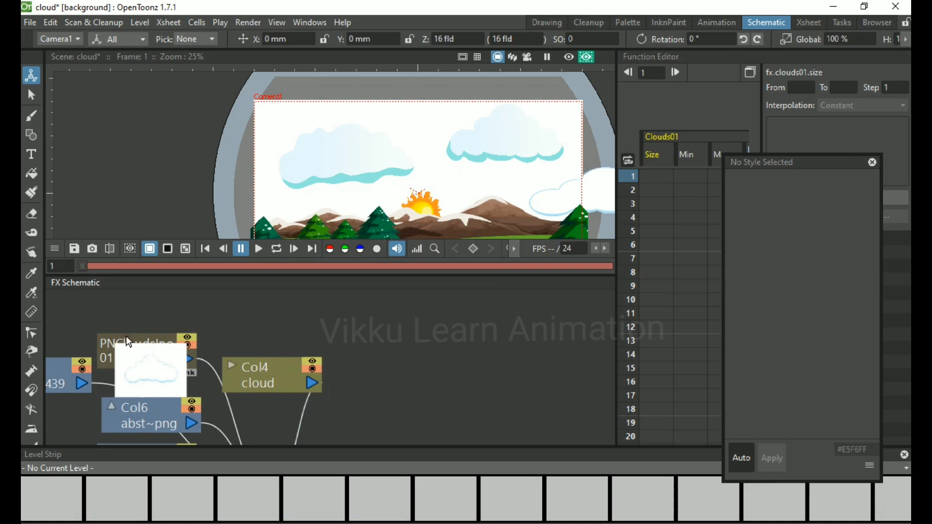
Step: Place the PN Clouds Ino node above the cloud column and set its size to 291.042 mm
drag(129, 342, 337, 321)
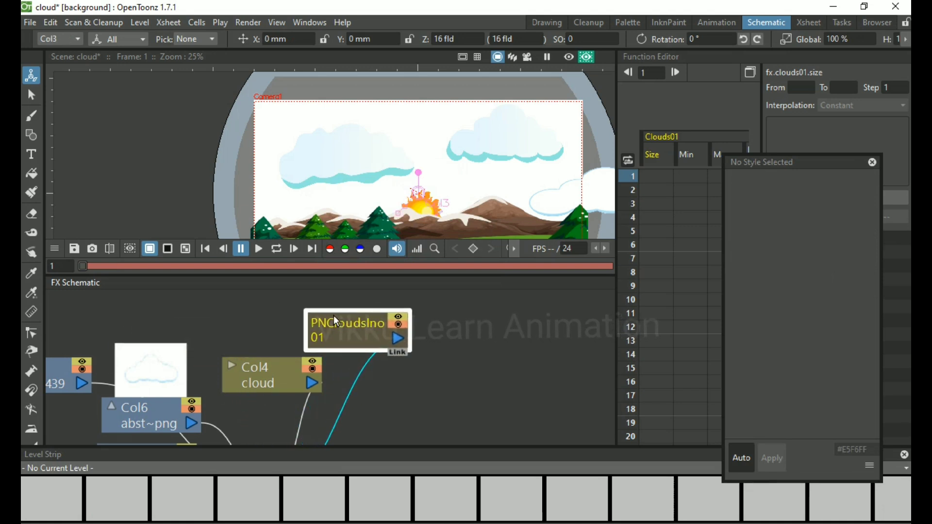
double_click(363, 324)
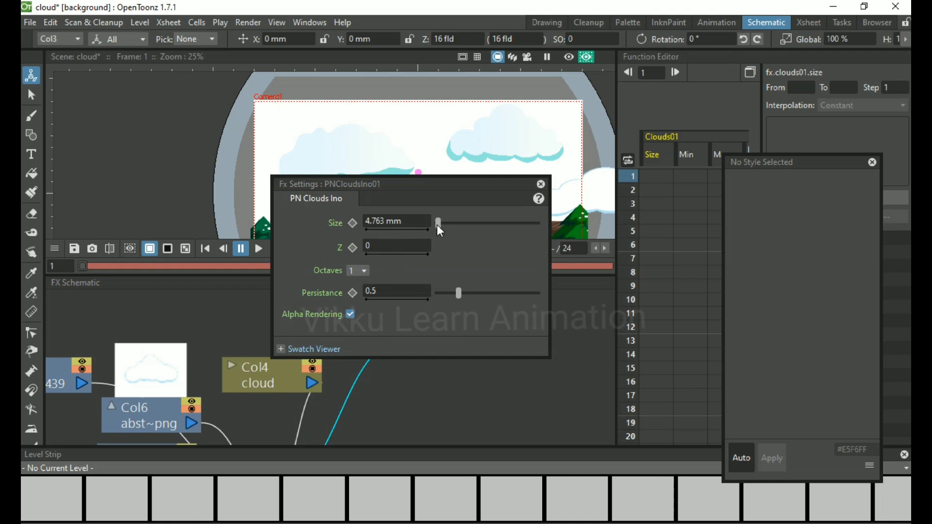
drag(437, 225, 497, 231)
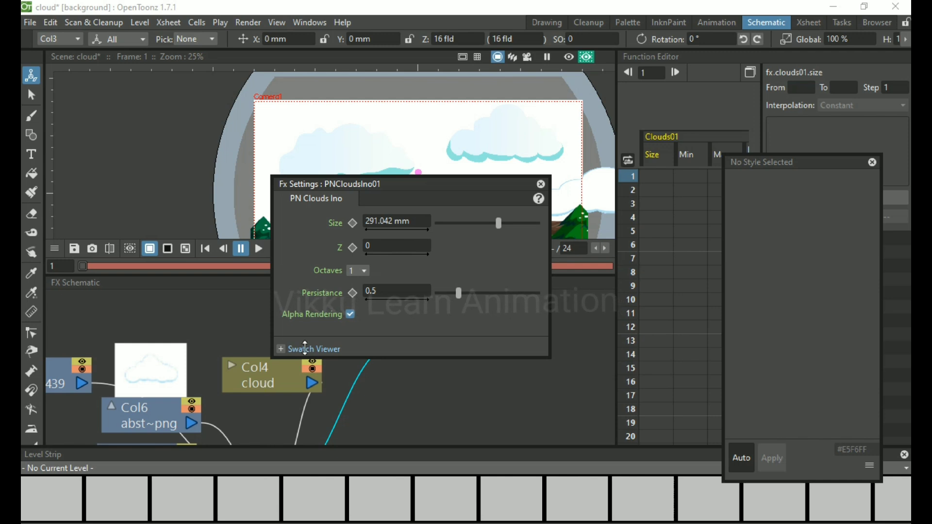
Step: Compare the PN Clouds Ino effect with Alpha Rendering off and on, leaving it off and the settings window clear of the scene
click(350, 314)
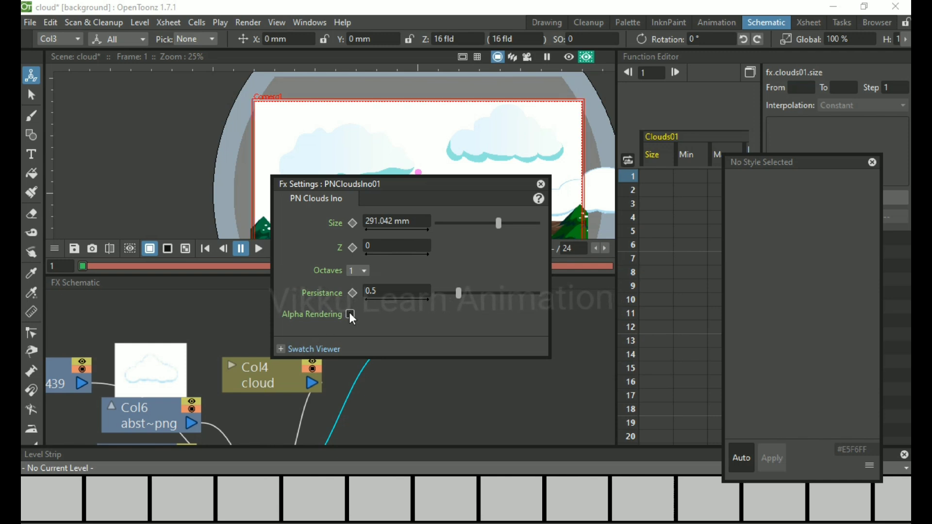
drag(394, 180, 633, 238)
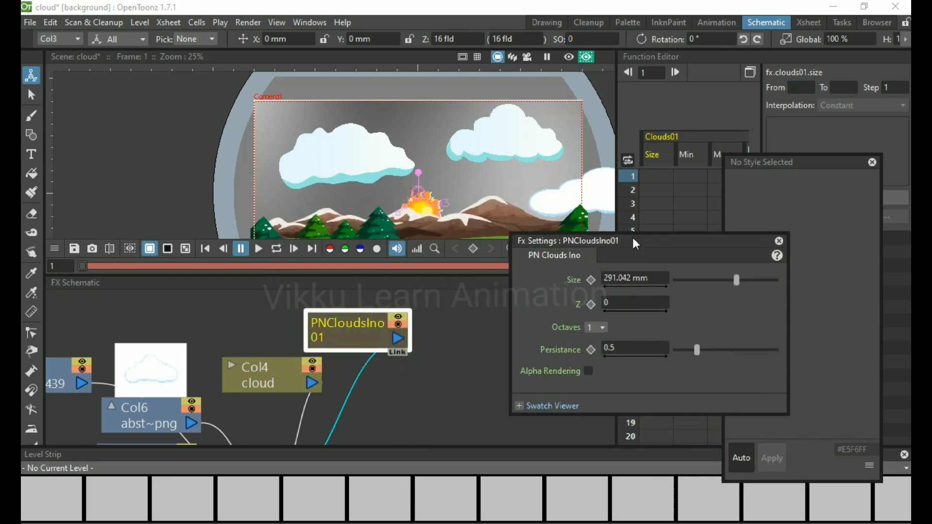
click(589, 371)
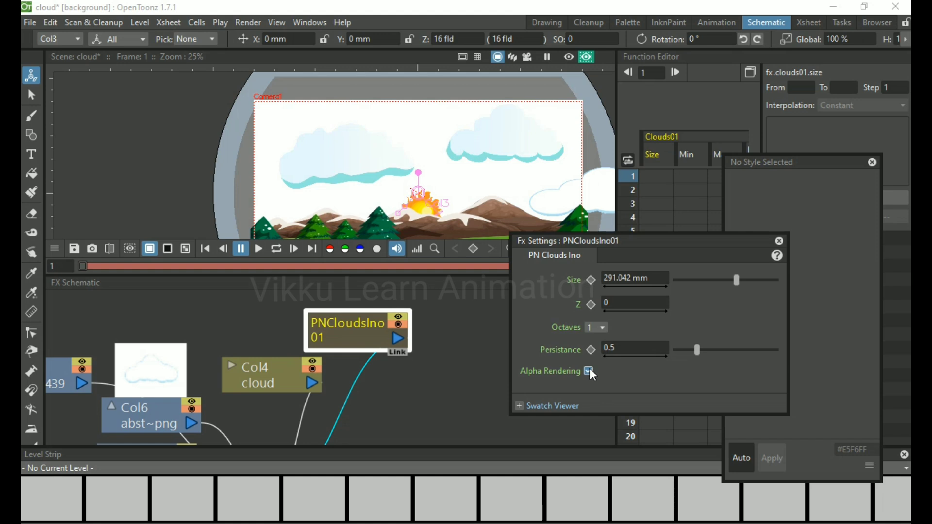
click(589, 372)
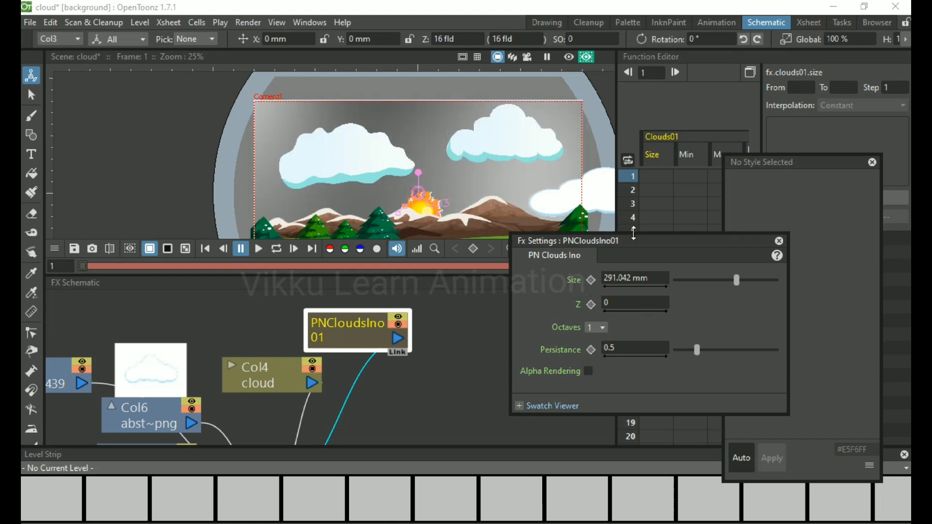
Step: Set the PN Clouds Ino size to 72.761 mm and add keyframes for Size and Z at frame 1
drag(736, 281, 690, 282)
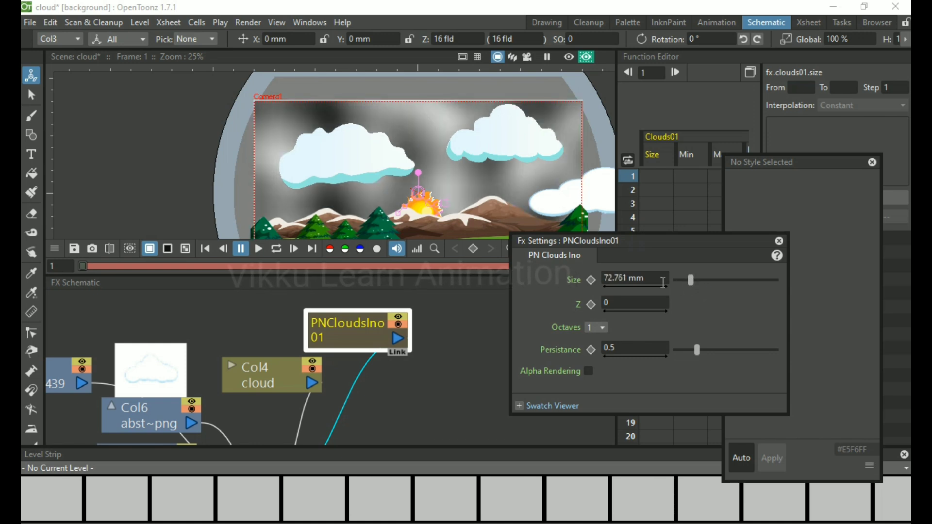
click(591, 280)
click(591, 305)
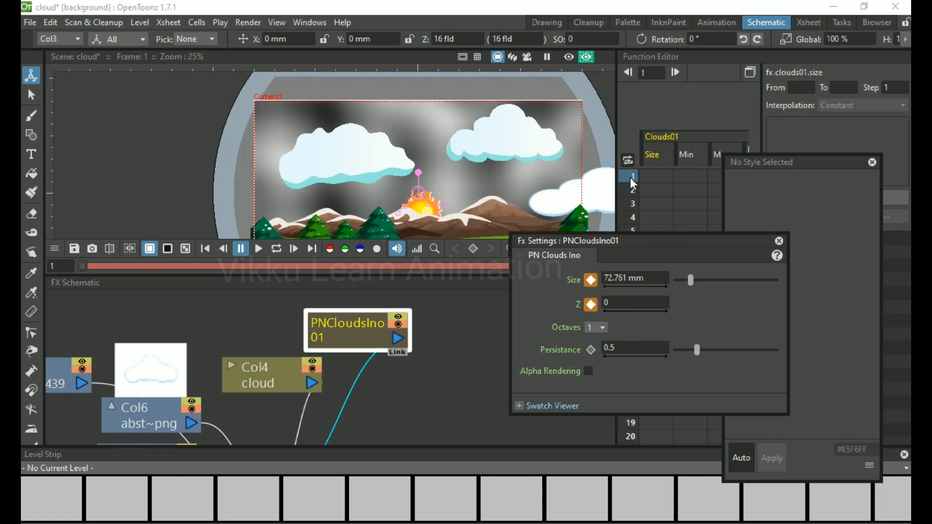
Step: Close the floating style window, view the Clouds01 settings from the Function Editor, and return to the PN Clouds Ino settings
drag(694, 241, 417, 296)
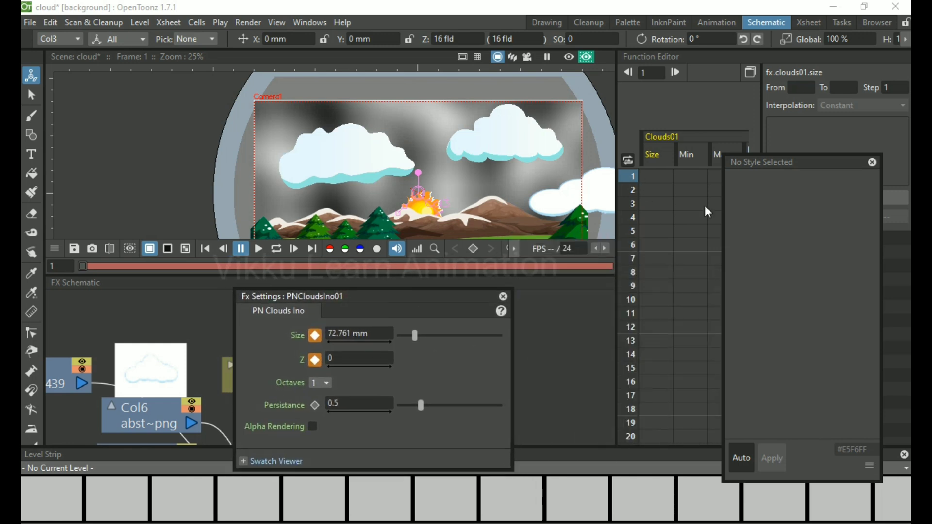
click(871, 163)
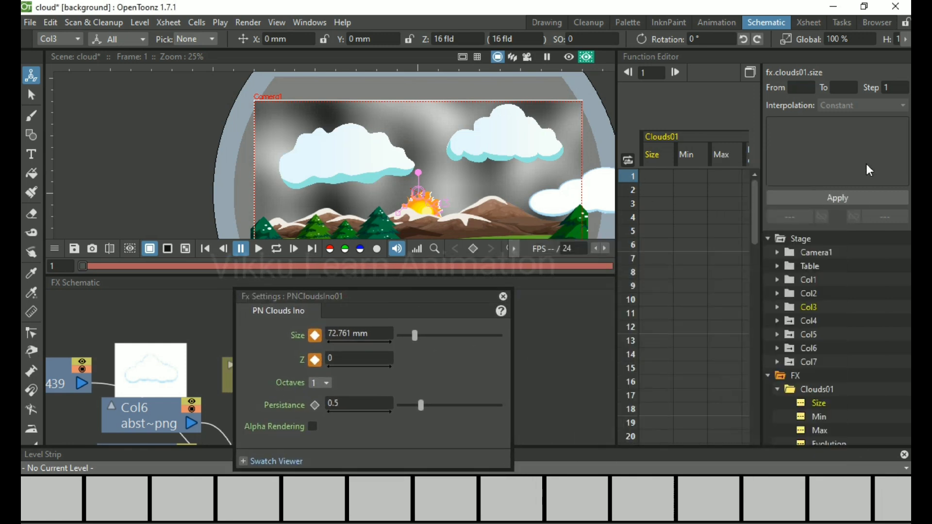
click(789, 390)
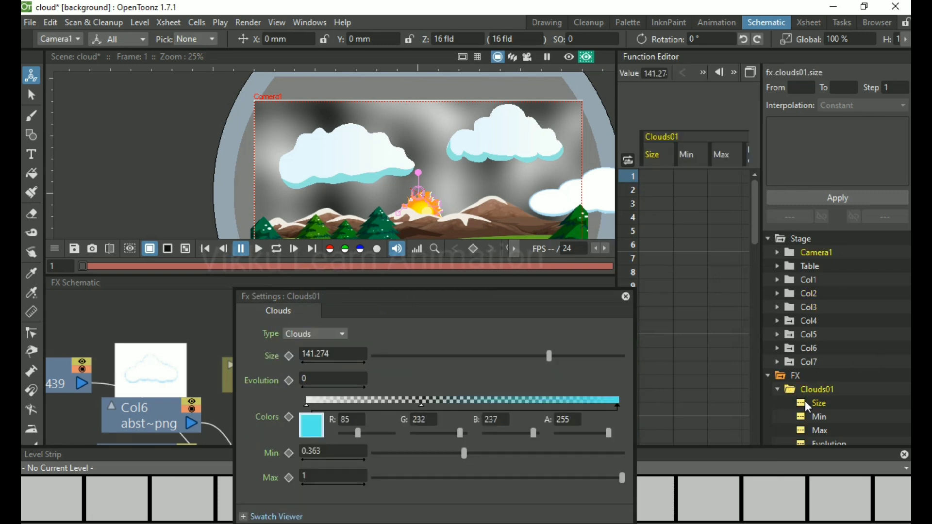
drag(578, 301, 837, 276)
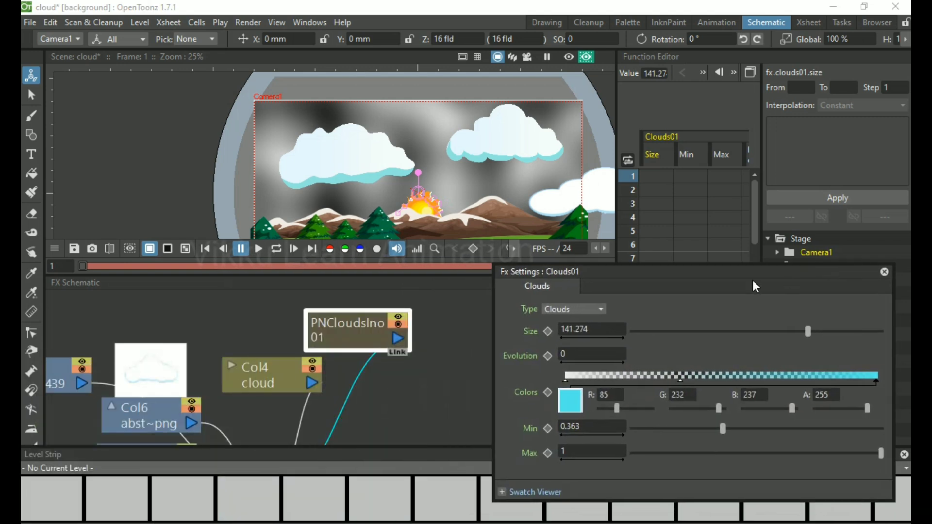
click(365, 334)
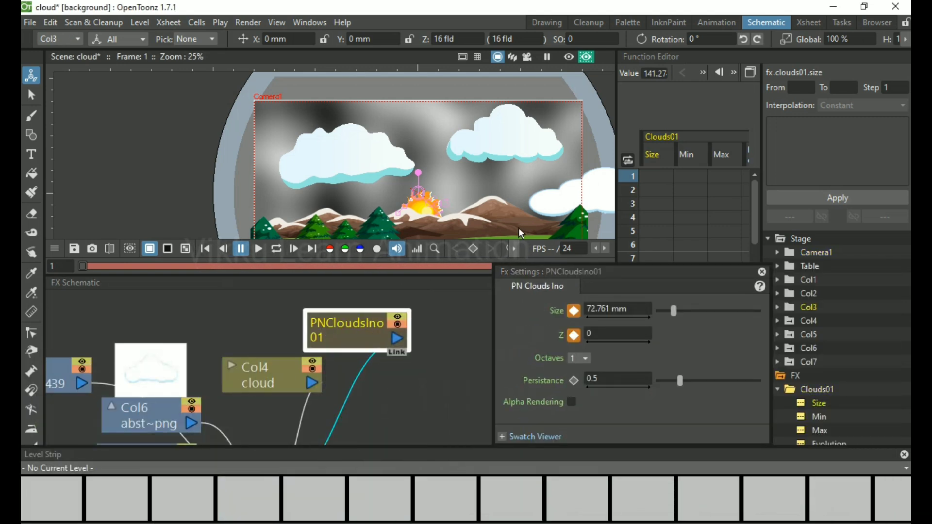
Step: Try 4 octaves on the PN Clouds Ino effect and restore 1
click(582, 358)
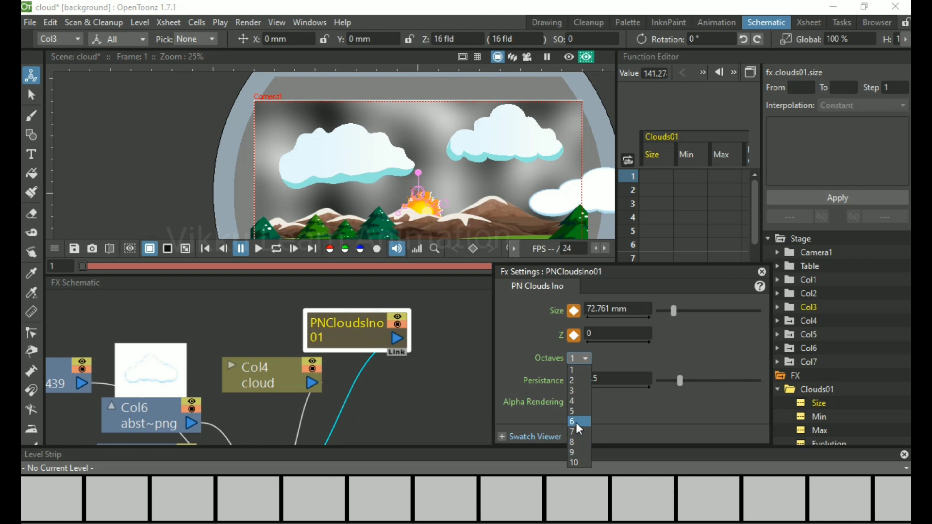
click(575, 401)
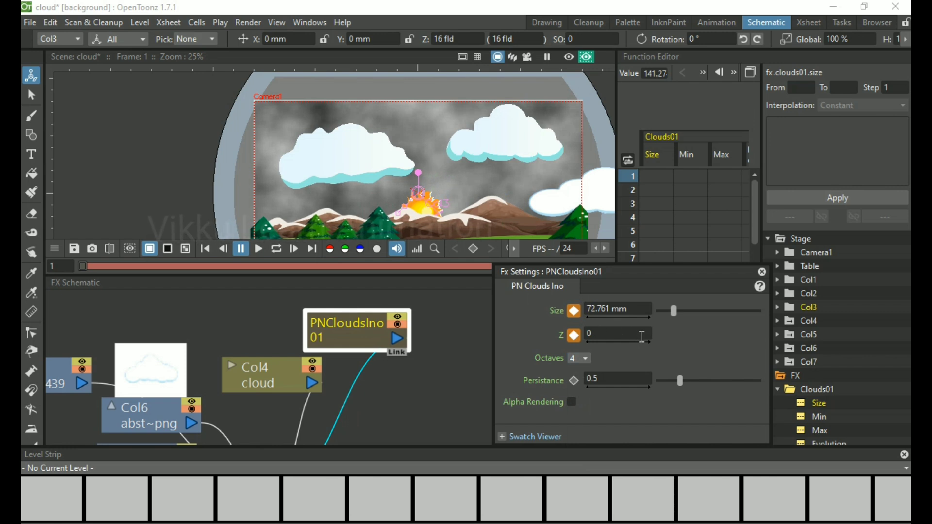
click(583, 358)
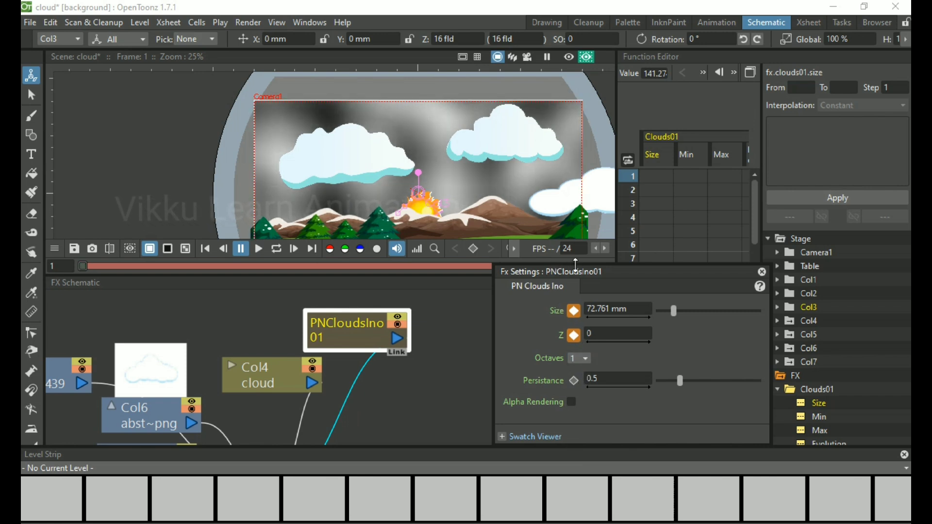
Step: Delete the PN Clouds Ino node and add a Falling leaves particles effect to the cloud column from the Render category
click(354, 331)
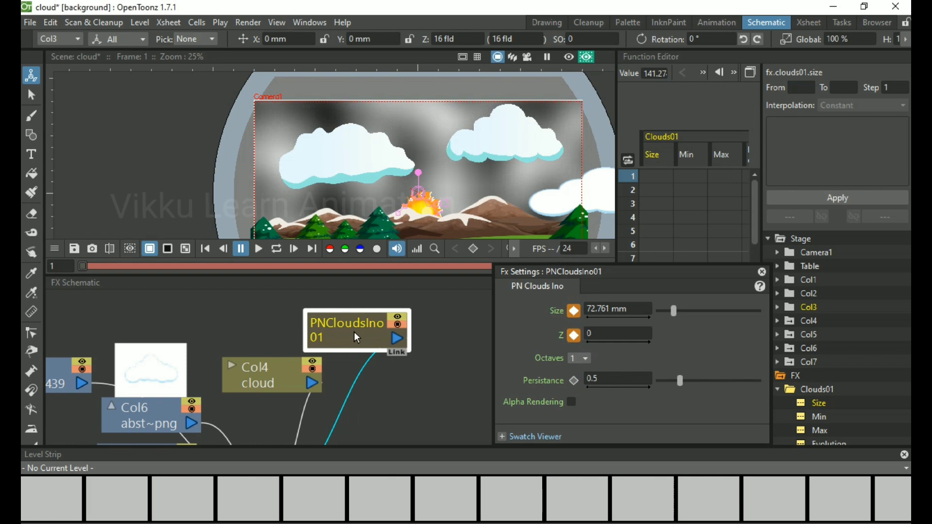
key(Delete)
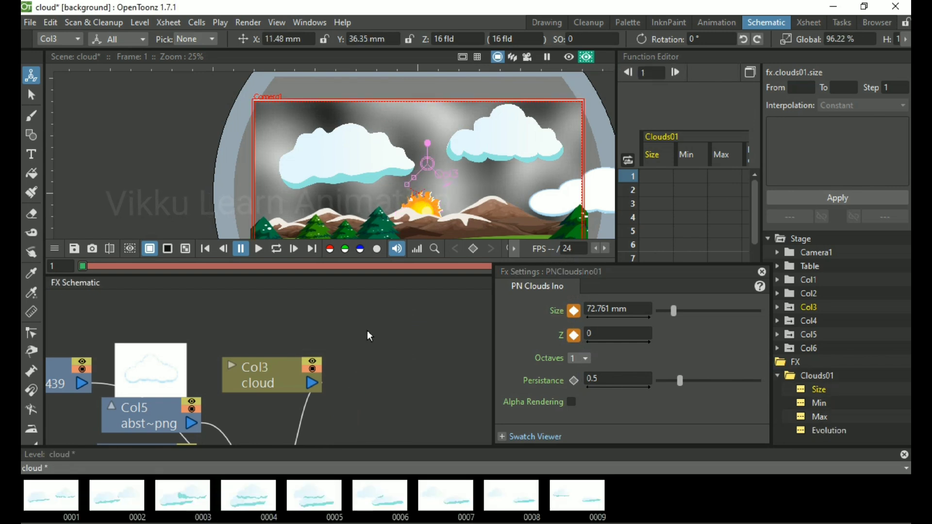
right_click(286, 377)
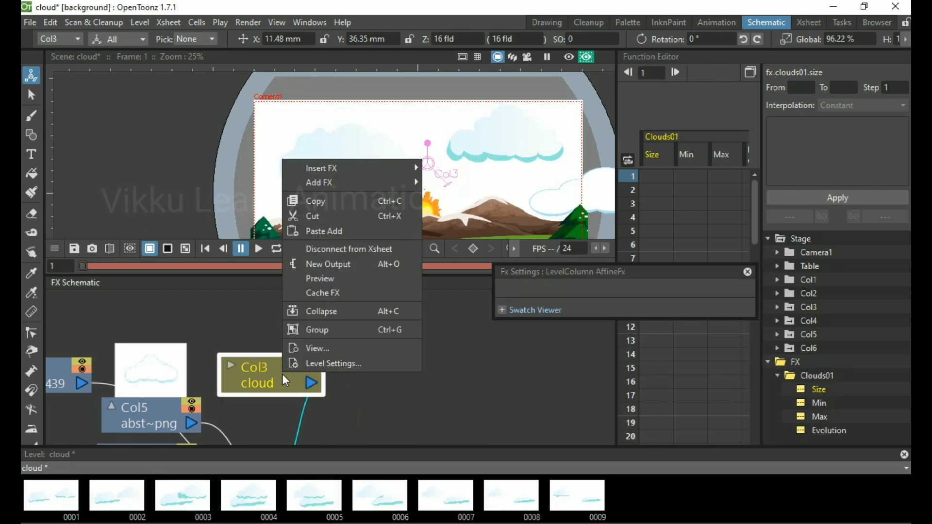
mouse_move(343, 182)
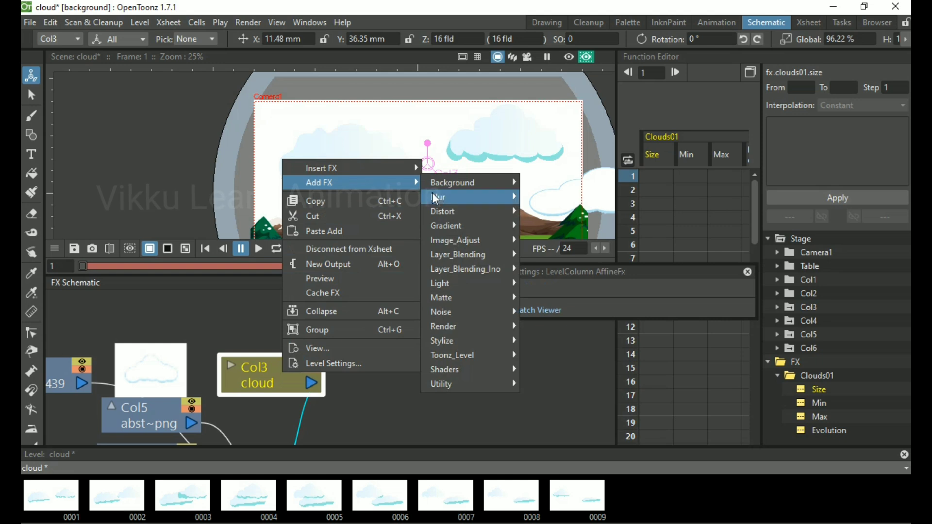
mouse_move(453, 327)
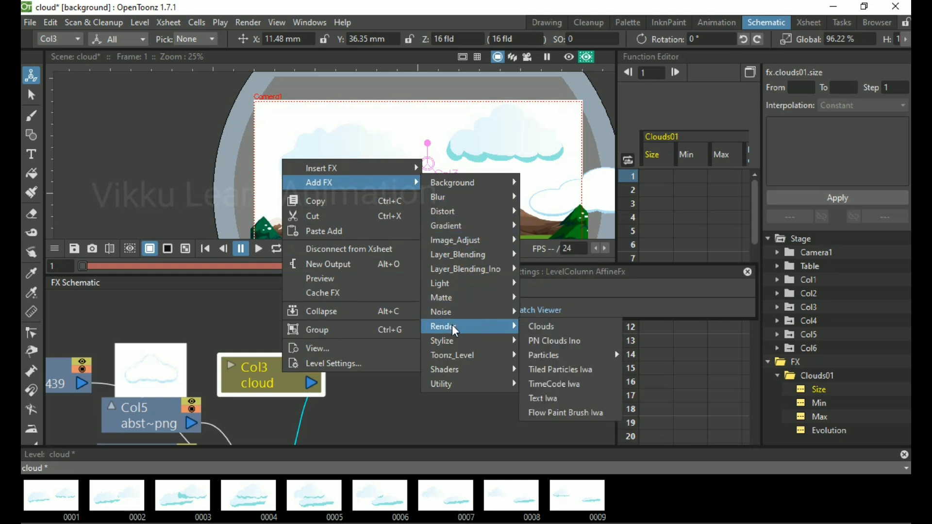
mouse_move(556, 358)
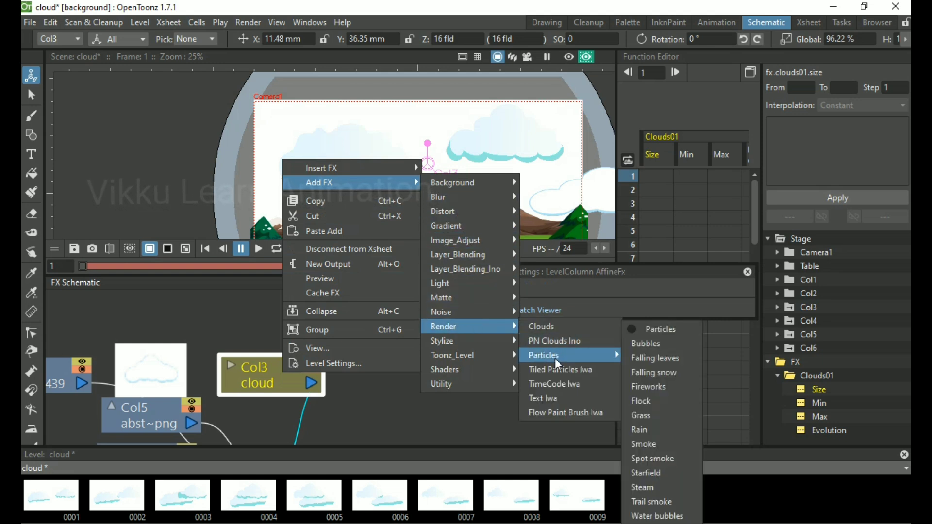
click(669, 362)
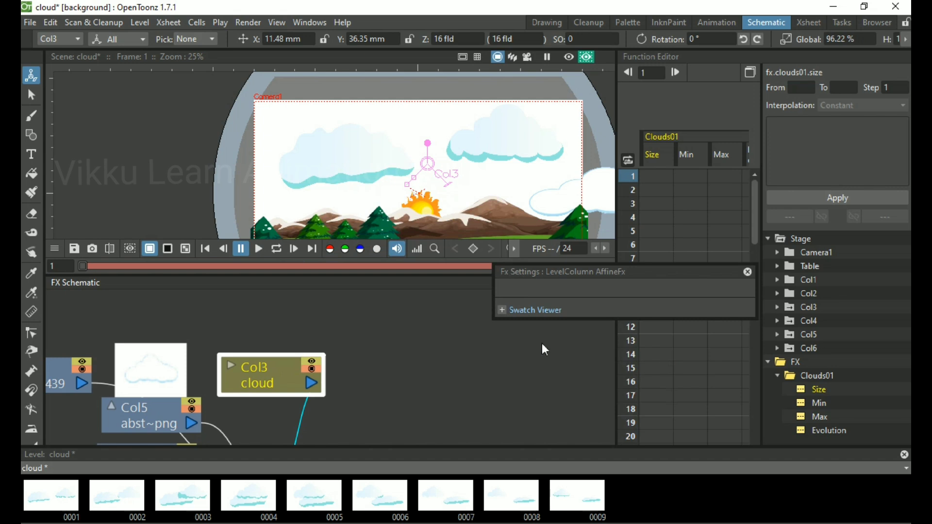
Step: Turn on the preview visibility of the sky bg column in the FX schematic
scroll(381, 387, down, 3)
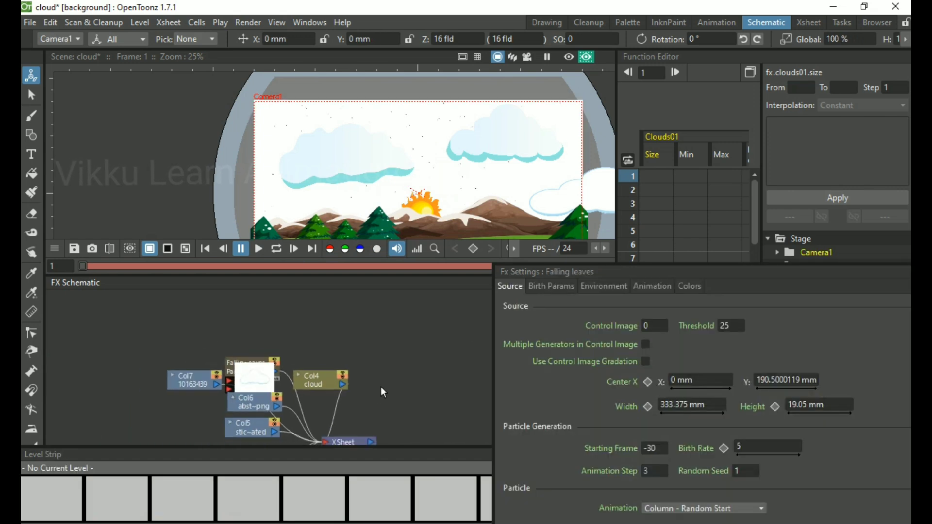
scroll(371, 399, down, 4)
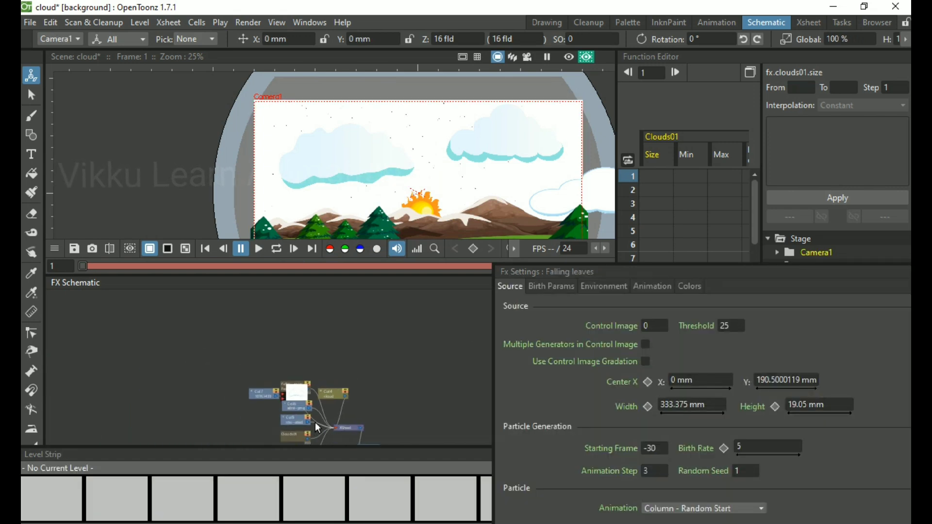
drag(392, 402, 385, 346)
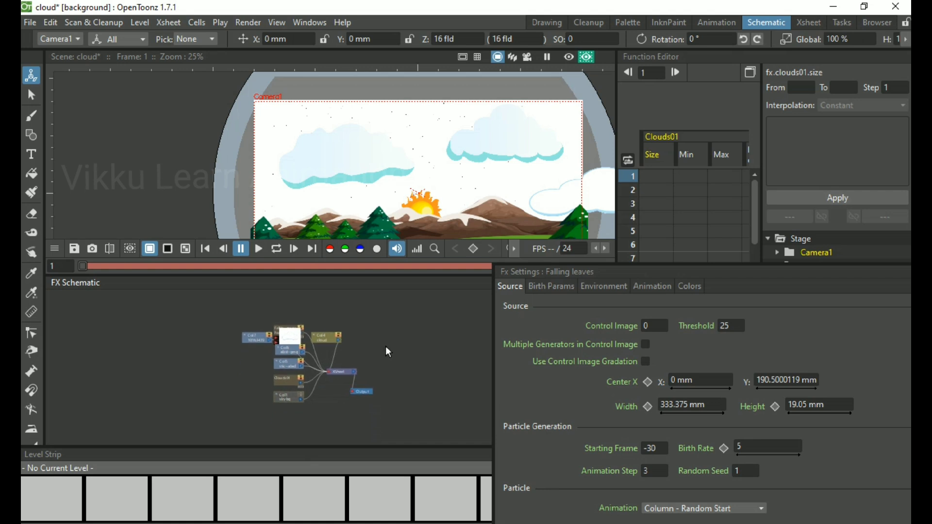
scroll(298, 399, up, 3)
scroll(300, 405, up, 5)
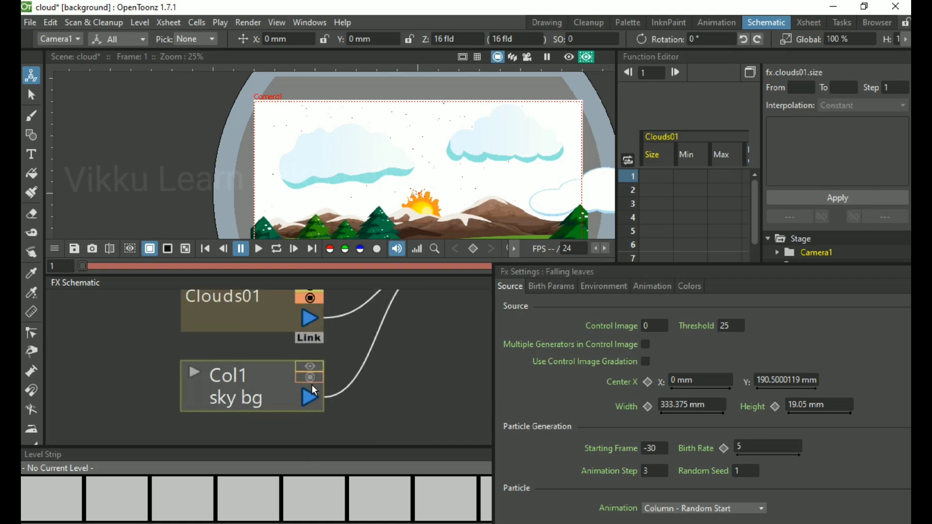
click(315, 365)
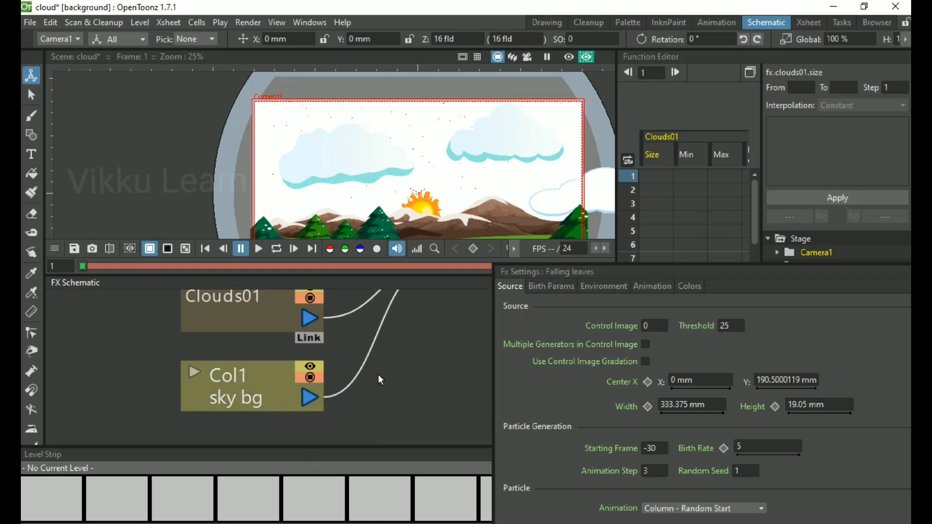
scroll(380, 378, down, 2)
scroll(384, 386, down, 3)
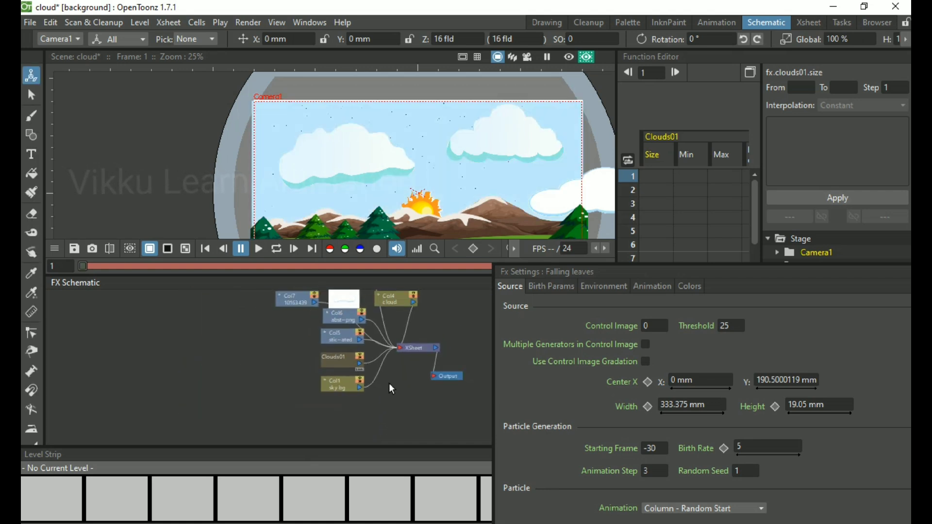
Step: Move the Falling leaves node to just above the cloud column in the FX schematic
click(425, 334)
scroll(397, 366, up, 2)
scroll(361, 340, up, 3)
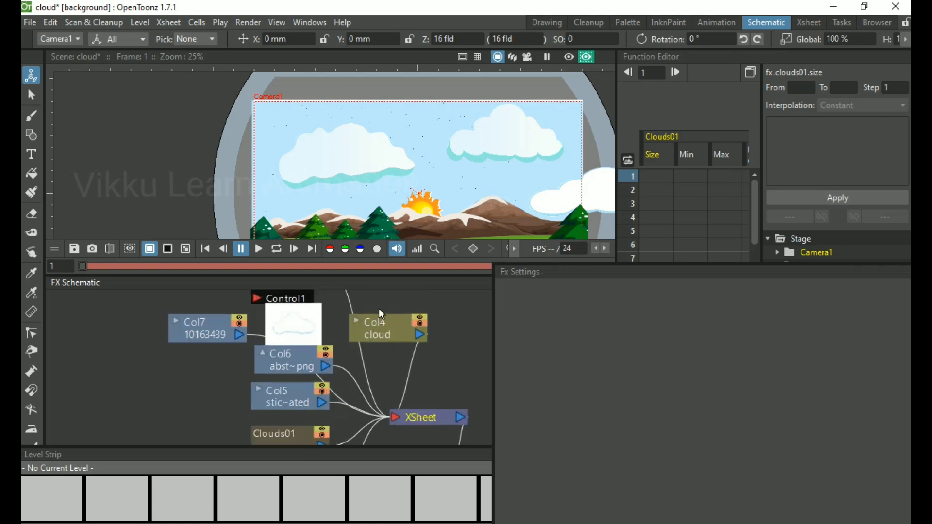
scroll(383, 314, up, 2)
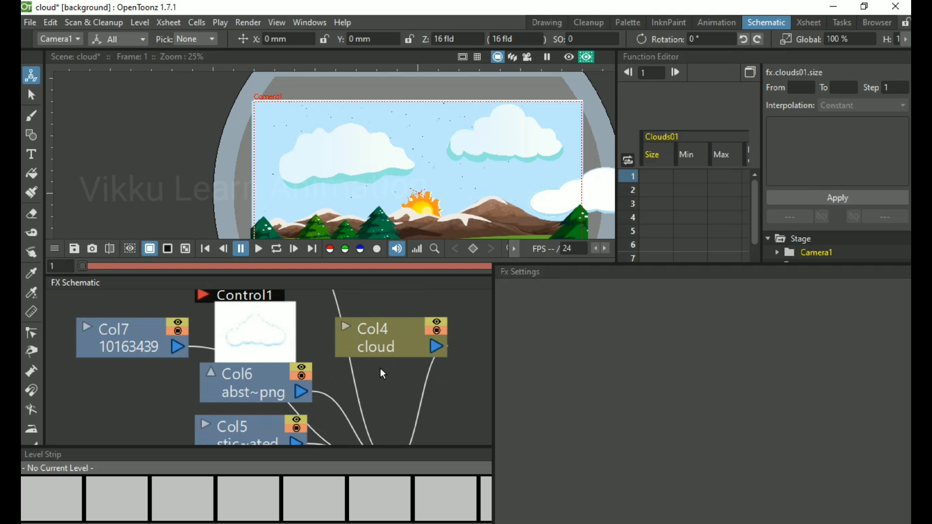
scroll(380, 368, down, 4)
scroll(351, 352, up, 1)
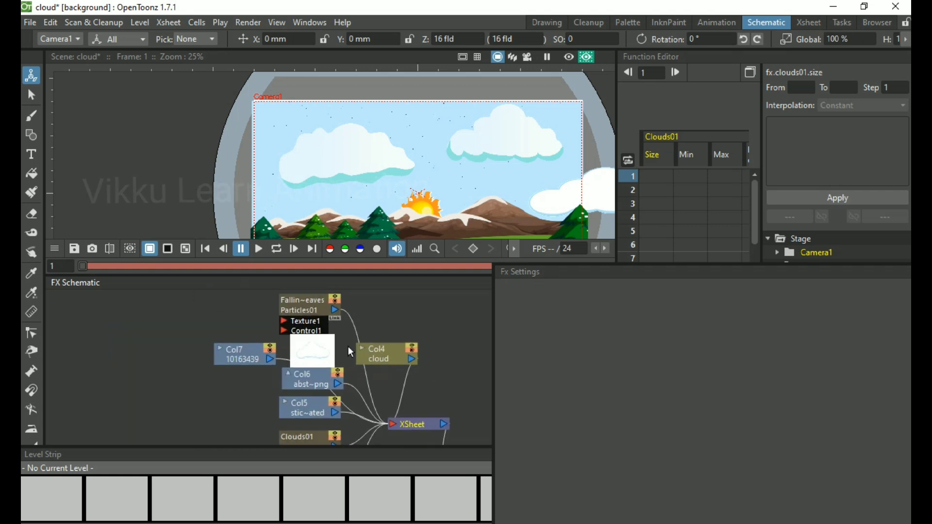
click(304, 301)
drag(342, 311, 433, 317)
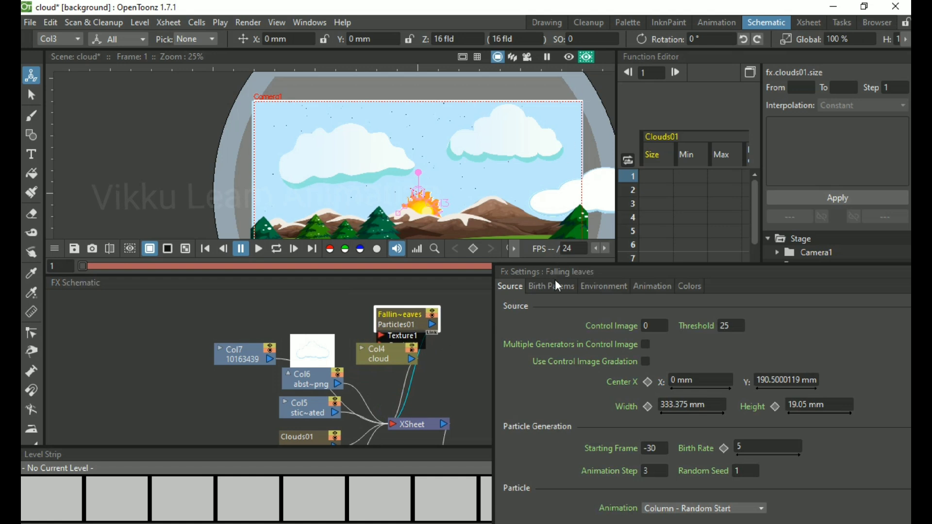
Step: Raise the Falling leaves settings window to show its source options and enable Multiple Generators in Control Image
drag(581, 267, 577, 110)
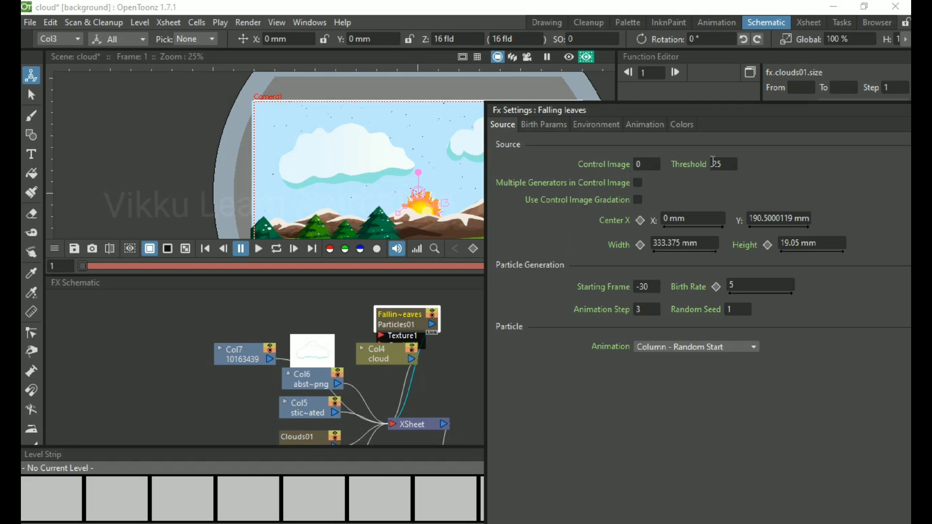
click(638, 183)
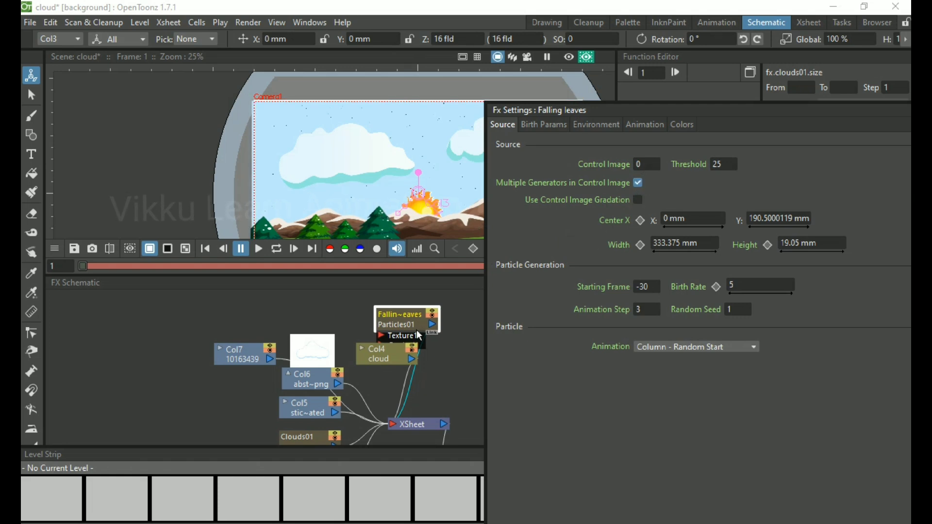
Step: Spread the Falling leaves node and the cloud column apart so the Texture1 and Control1 ports are clear
drag(428, 320, 480, 304)
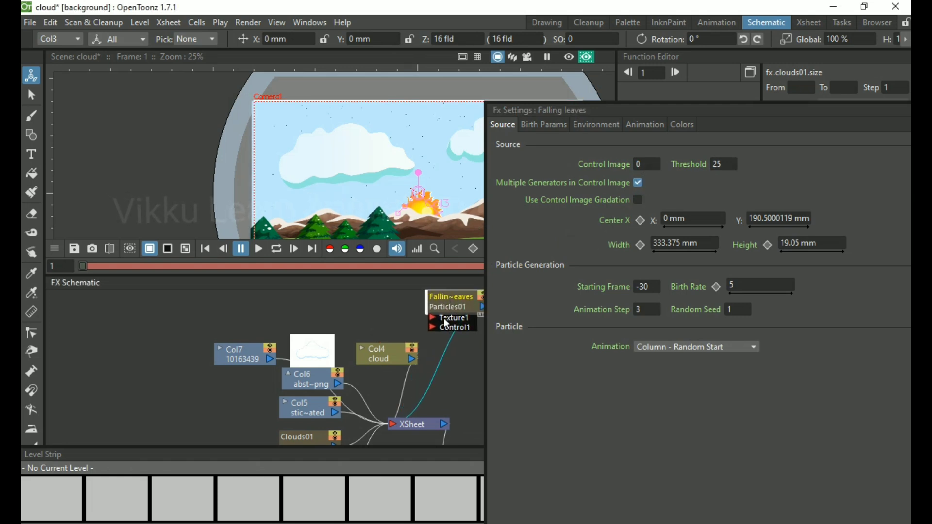
drag(392, 356, 379, 334)
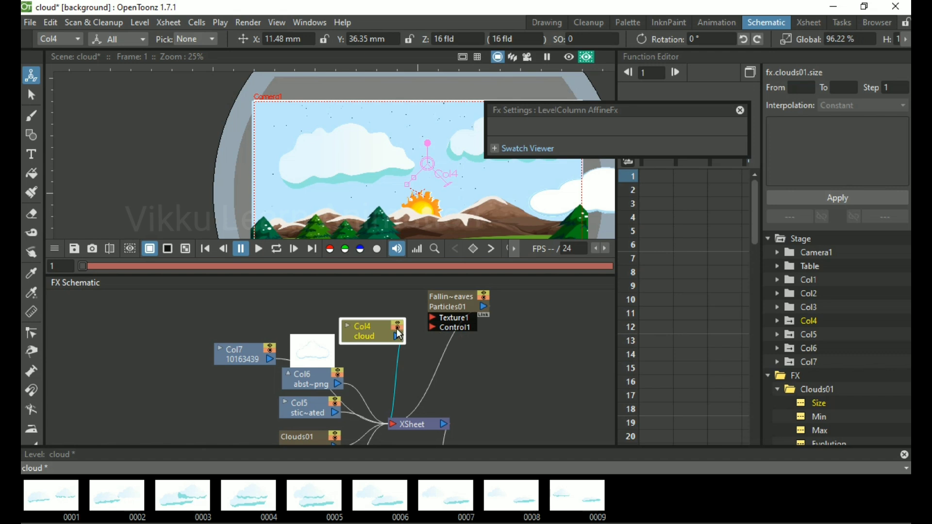
Step: Connect the cloud column to the Control1 port of Falling leaves and remove the cloud column's link to the XSheet
drag(398, 341, 436, 325)
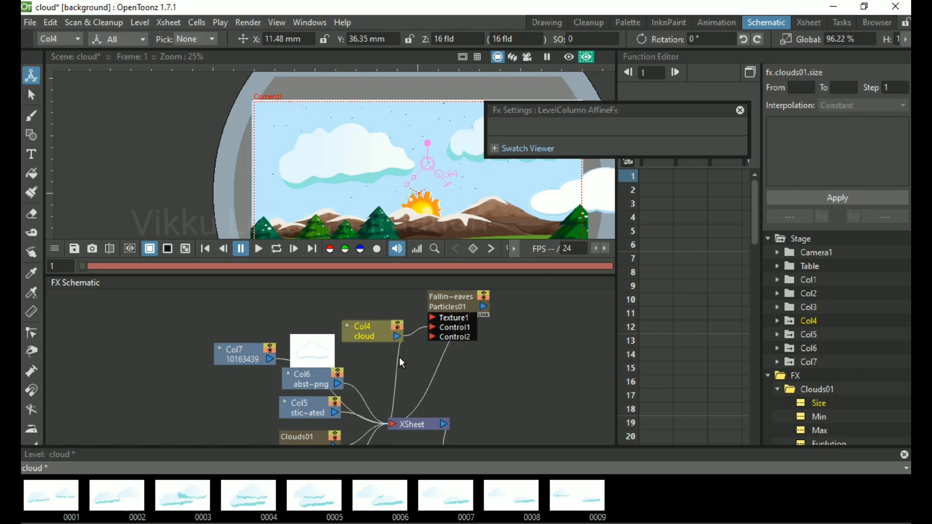
key(Delete)
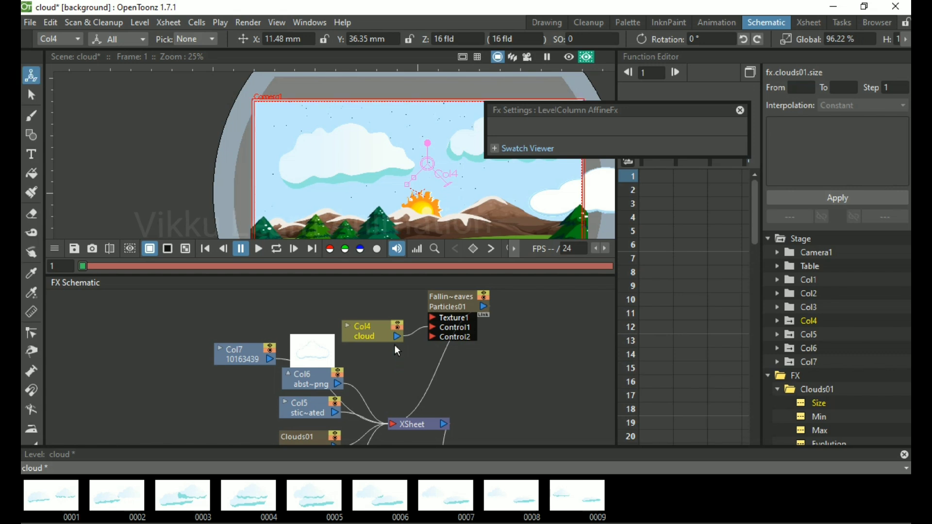
drag(372, 334, 394, 340)
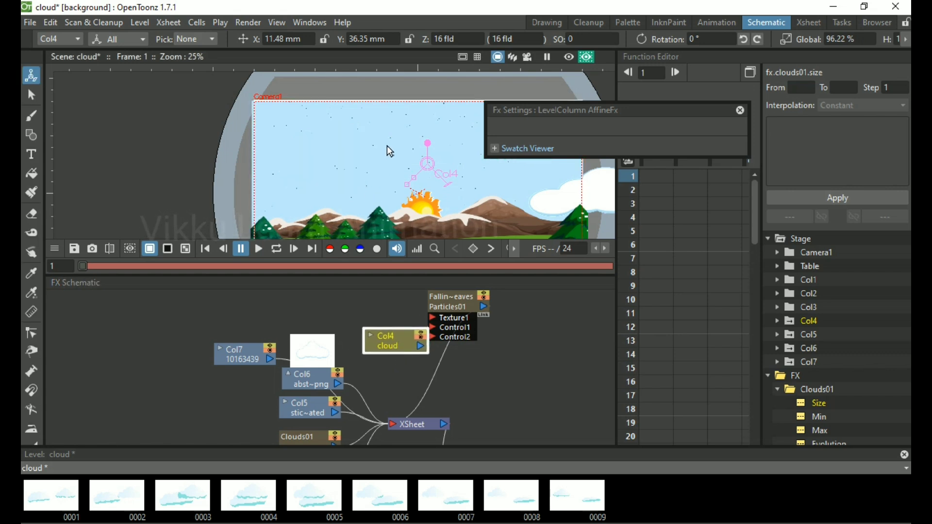
Step: Inspect the tiny particles up close in the viewer and connect the cloud column to the Texture1 port of Falling leaves
scroll(386, 145, up, 5)
scroll(410, 170, up, 3)
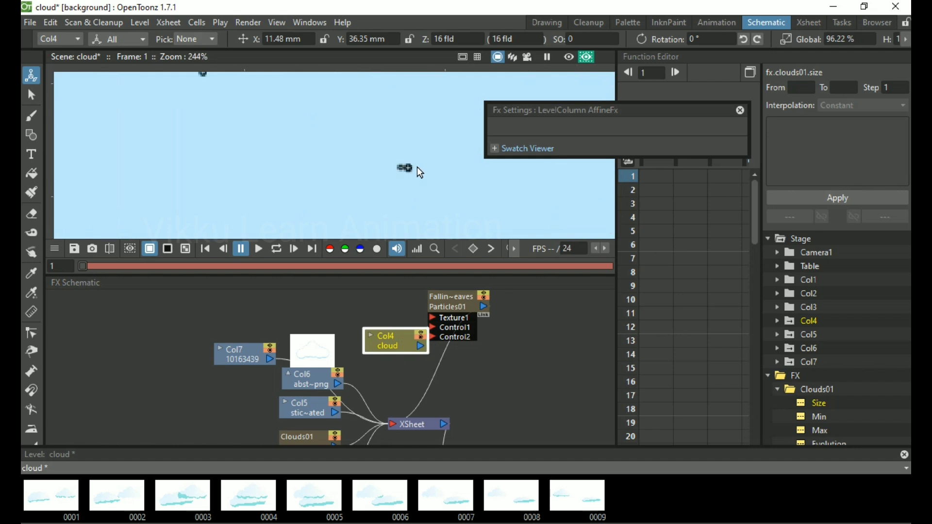
scroll(406, 194, down, 5)
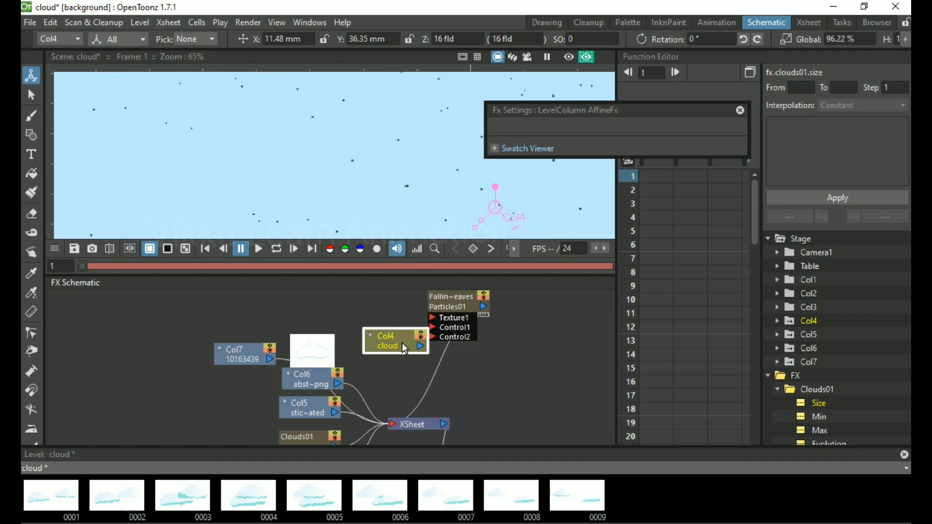
drag(412, 334, 436, 318)
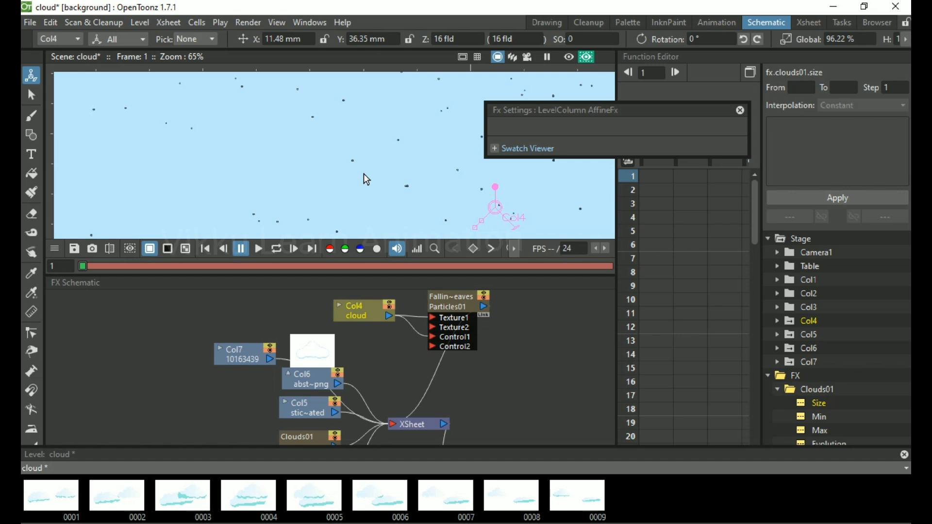
scroll(363, 173, down, 4)
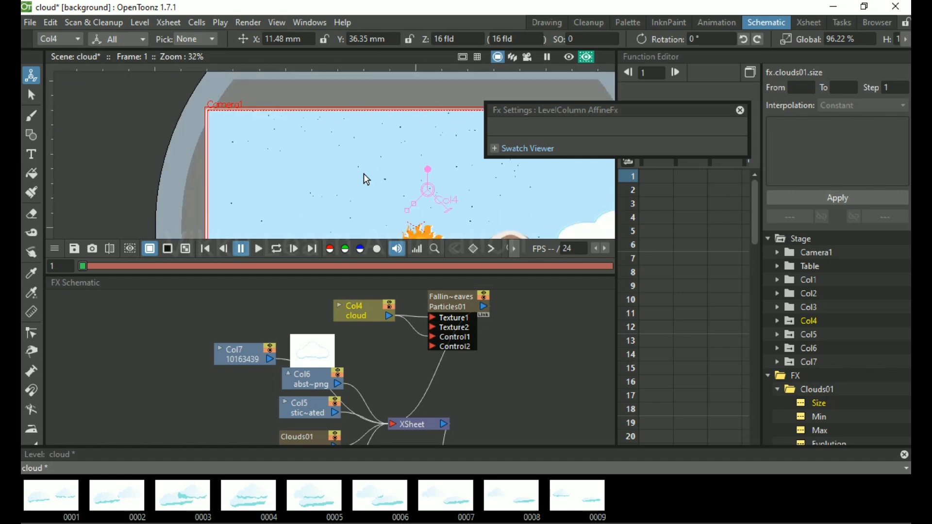
Step: Show the Falling leaves settings and try the Hold Frame, Random Frame, Column and Column - Random Start particle animations
click(463, 309)
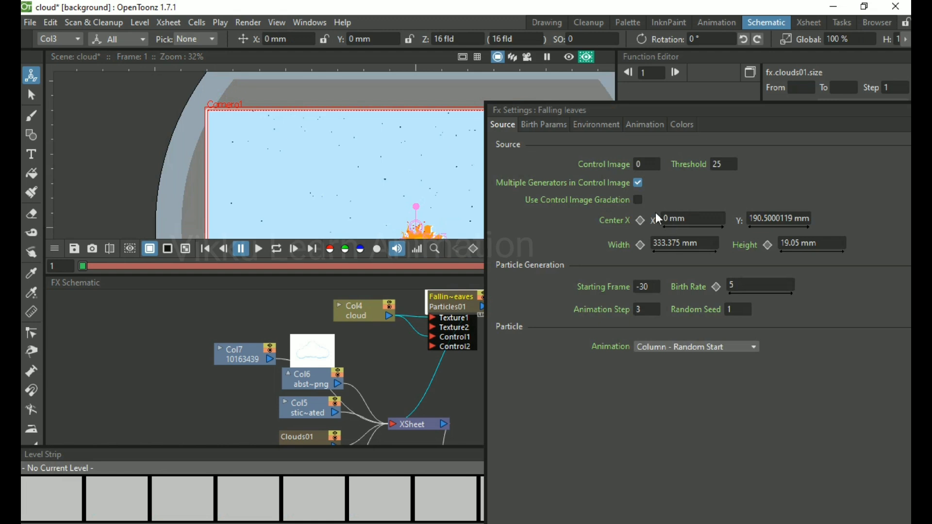
click(742, 348)
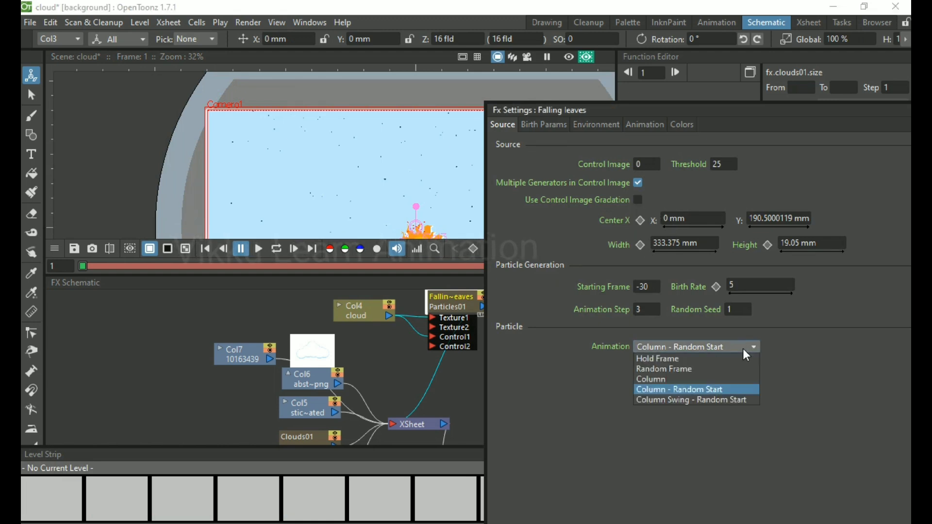
click(707, 358)
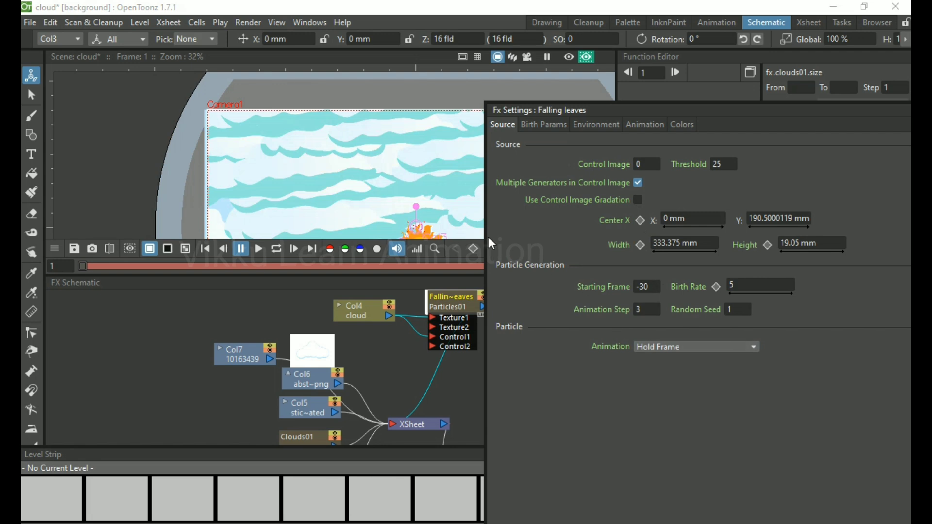
click(729, 345)
click(671, 369)
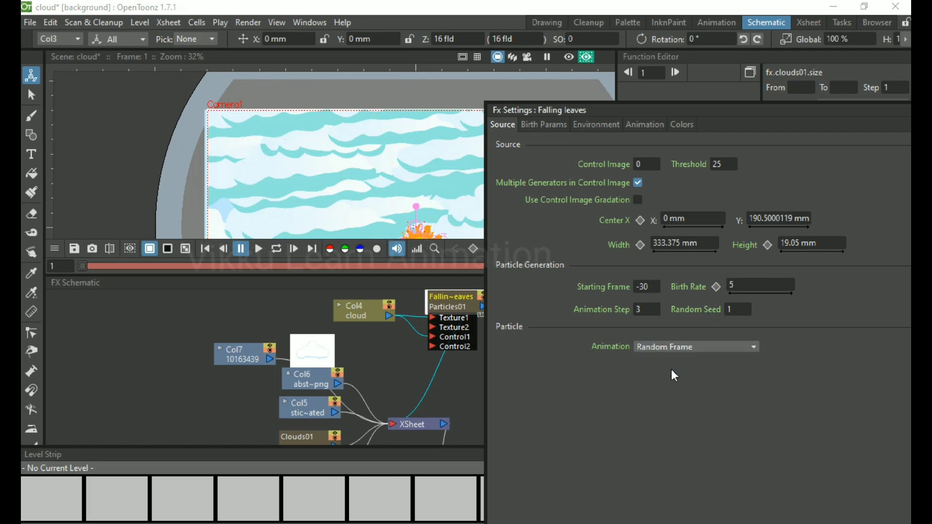
click(710, 346)
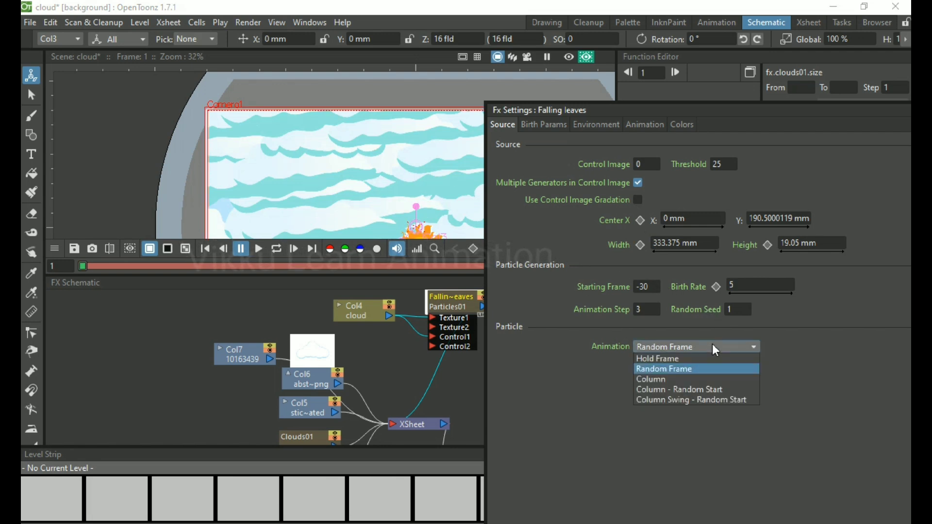
click(680, 378)
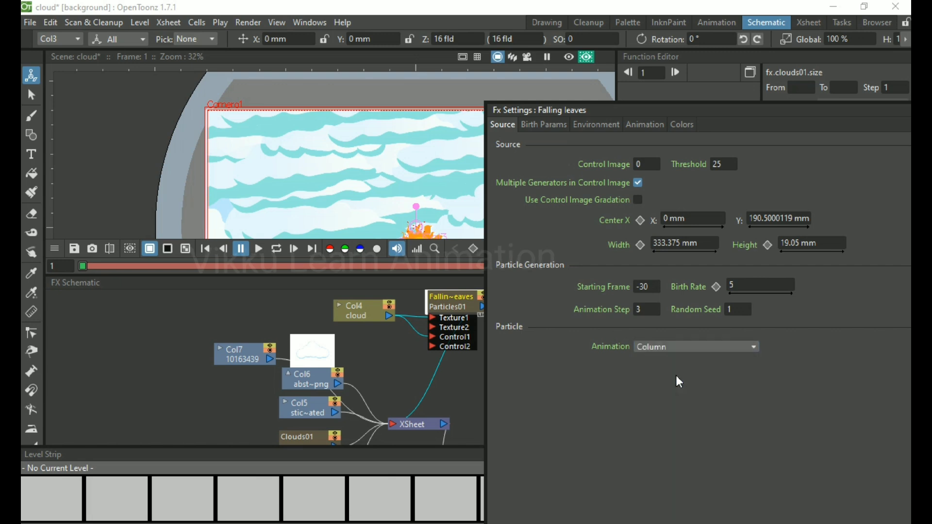
click(724, 345)
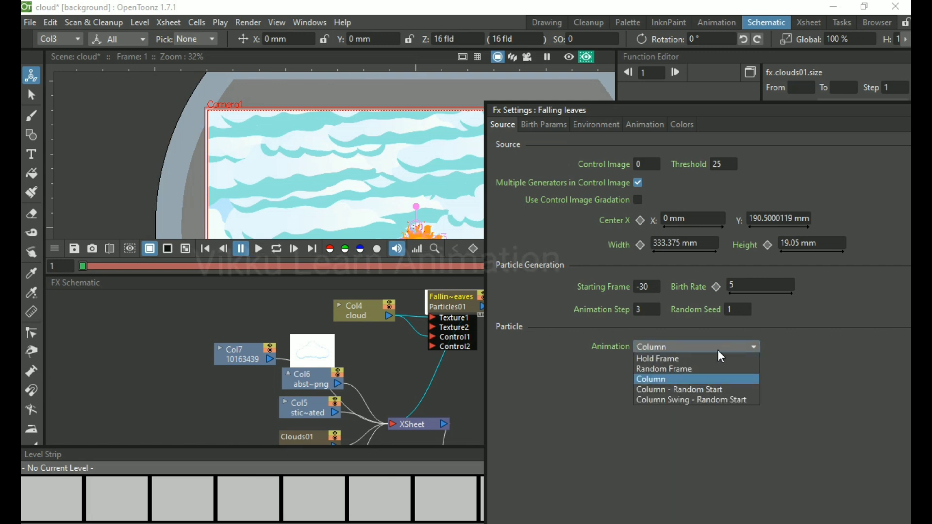
click(683, 389)
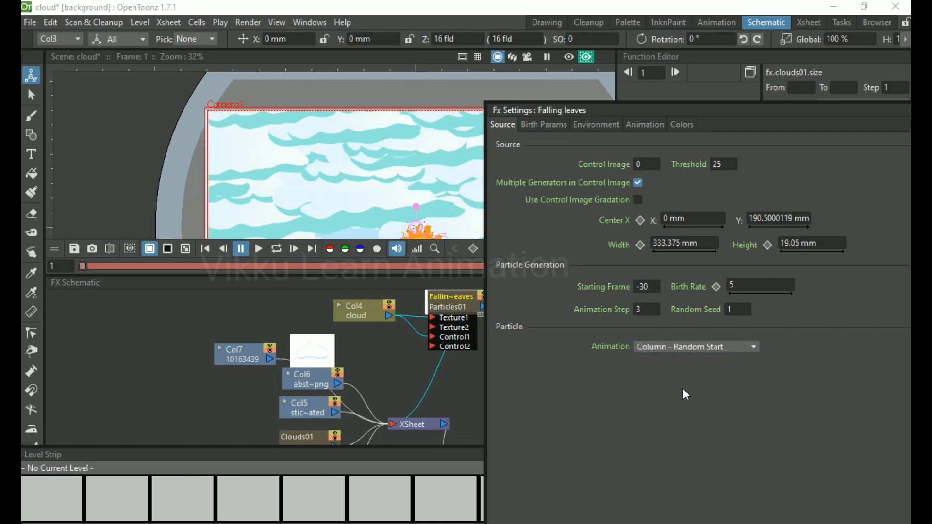
Step: Set the particle animation to Column Swing - Random Start and enable Use Control Image Gradation
click(730, 347)
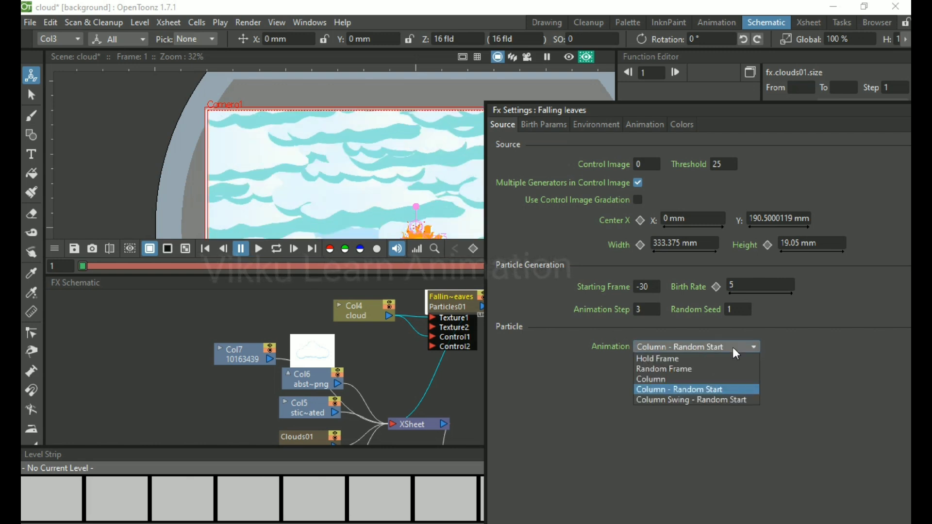
click(697, 401)
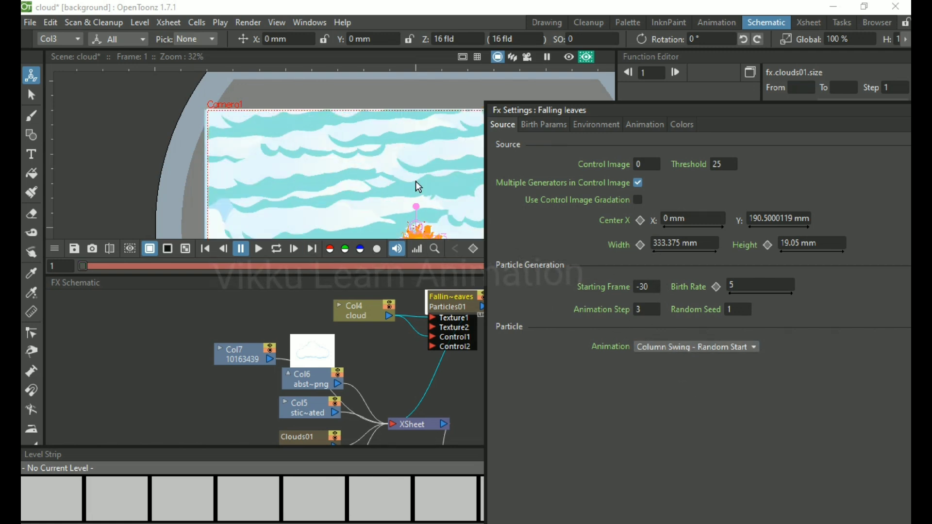
click(637, 200)
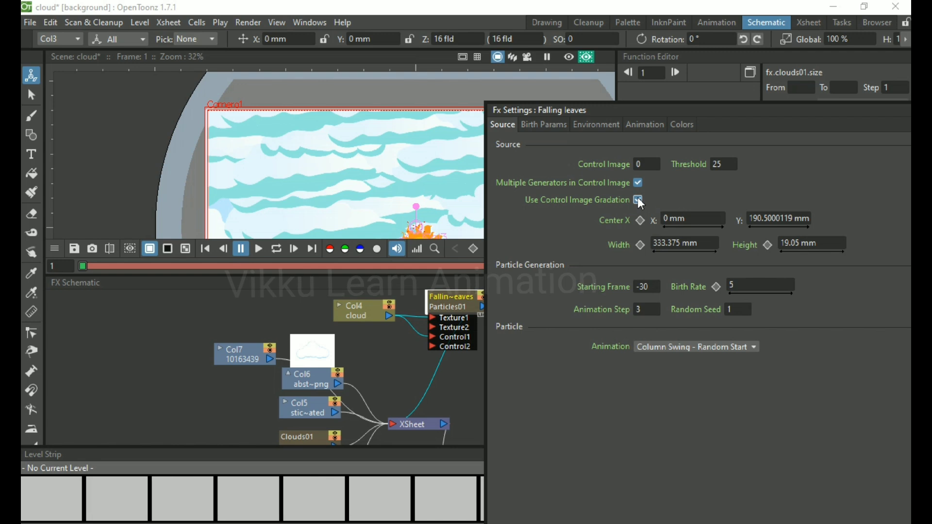
Step: Try a Threshold of 50 for the Falling leaves control image and return it to 25
double_click(732, 165)
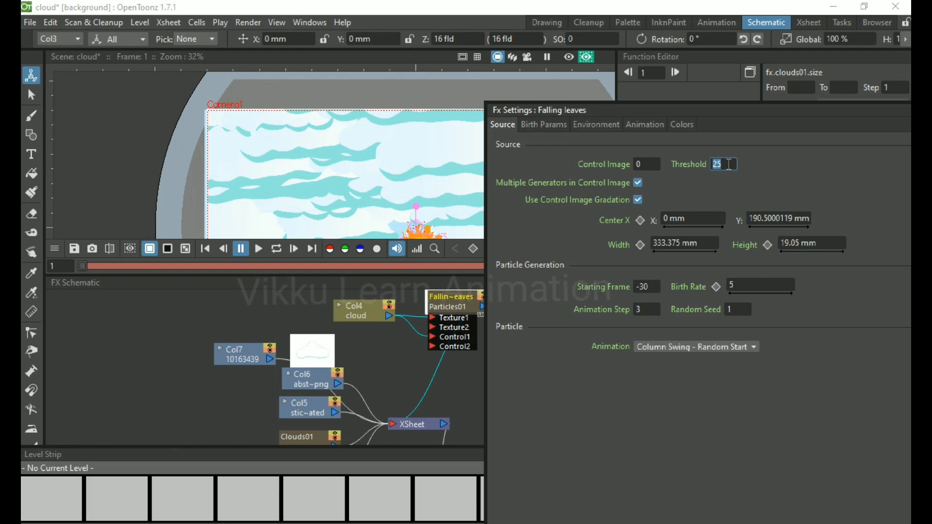
text(5)
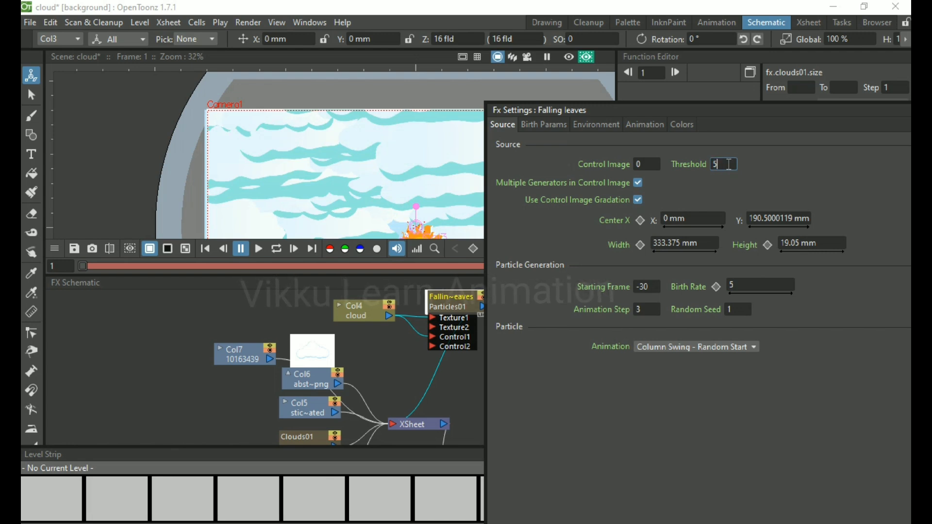
text(0)
key(Return)
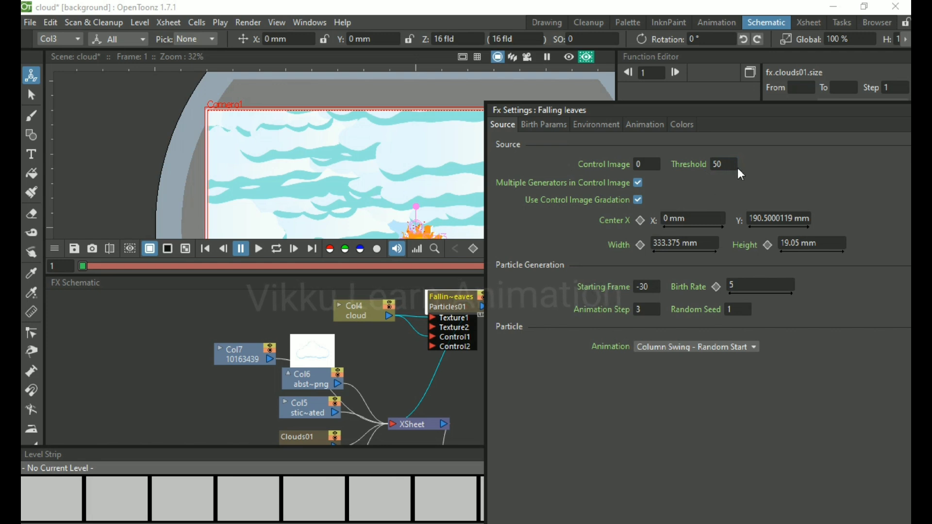
click(723, 164)
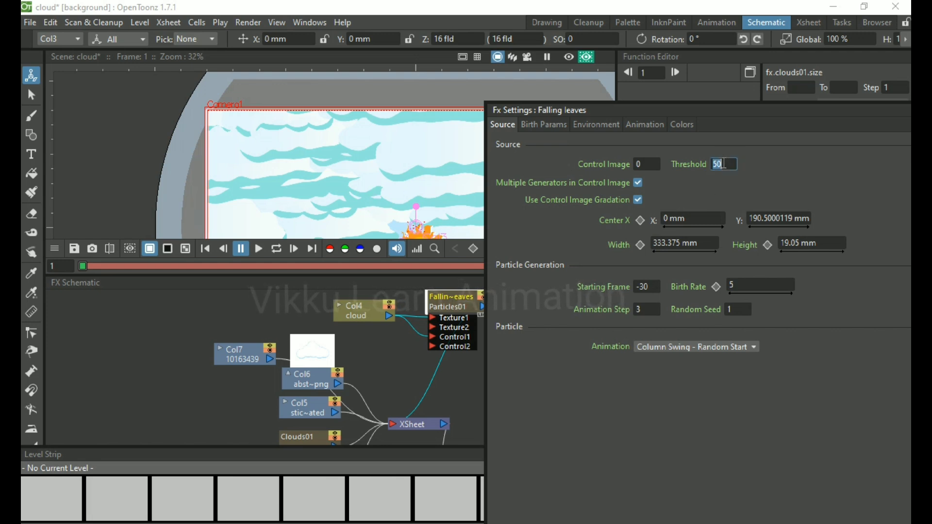
text(25)
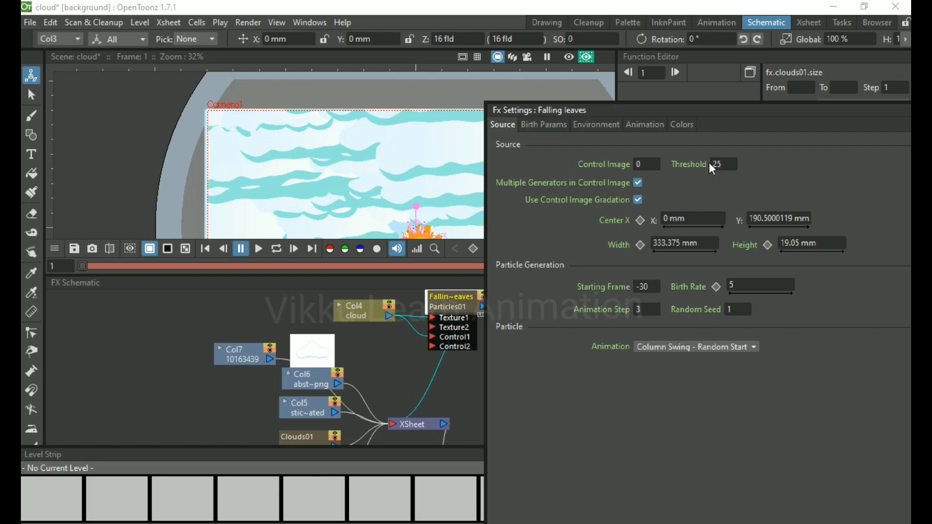
Step: Look over the Falling leaves Birth Params and Environment settings and try a Wind Intensity of 100 in the viewer
click(558, 131)
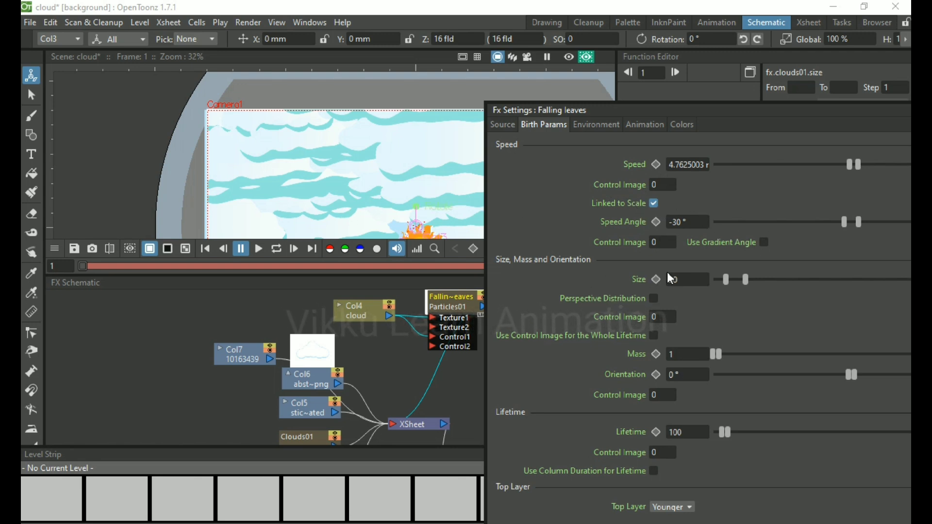
click(601, 129)
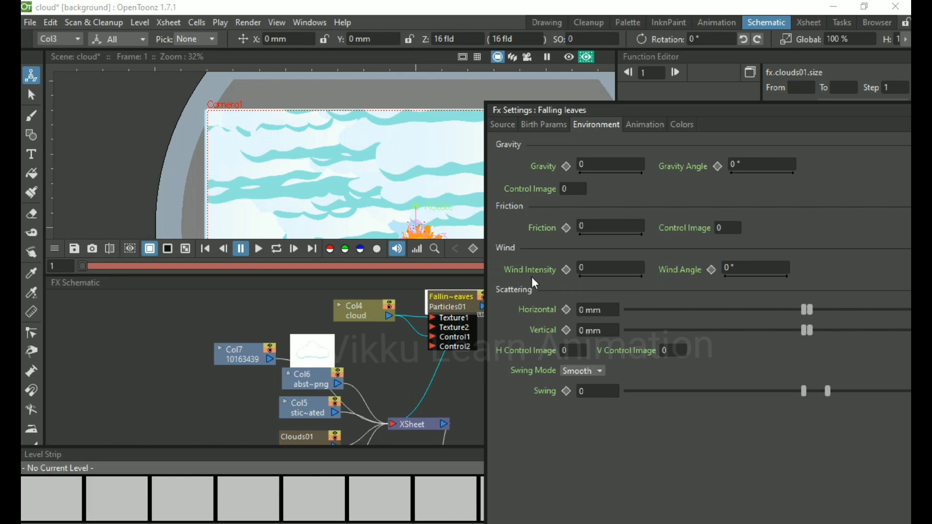
click(587, 267)
text(1)
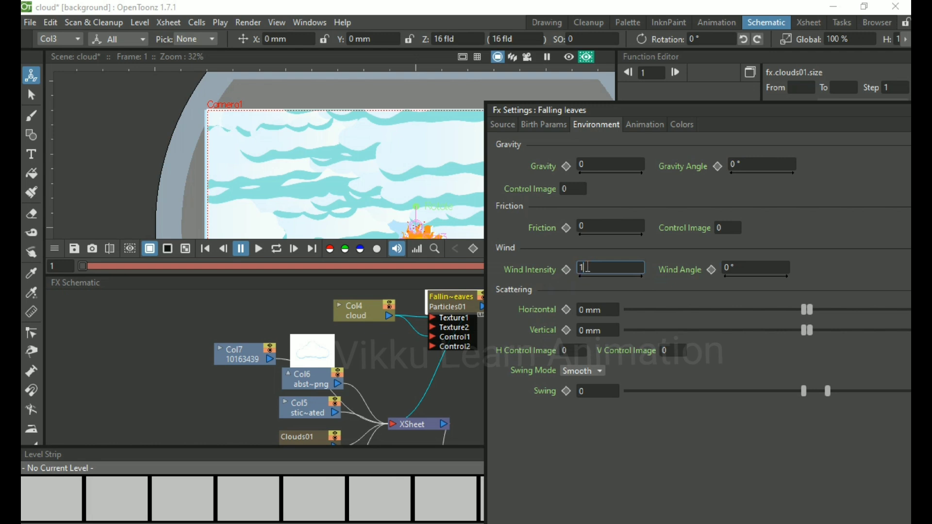
text(00)
key(Return)
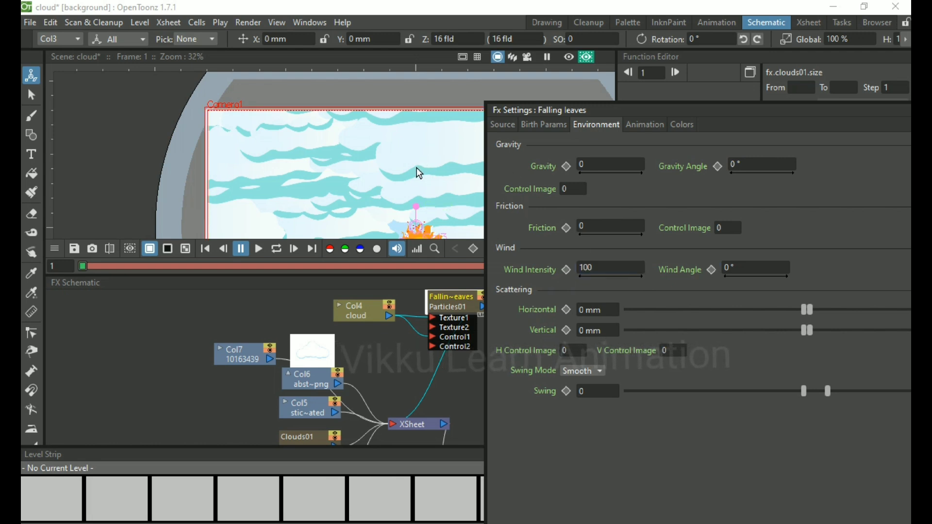
scroll(388, 173, up, 3)
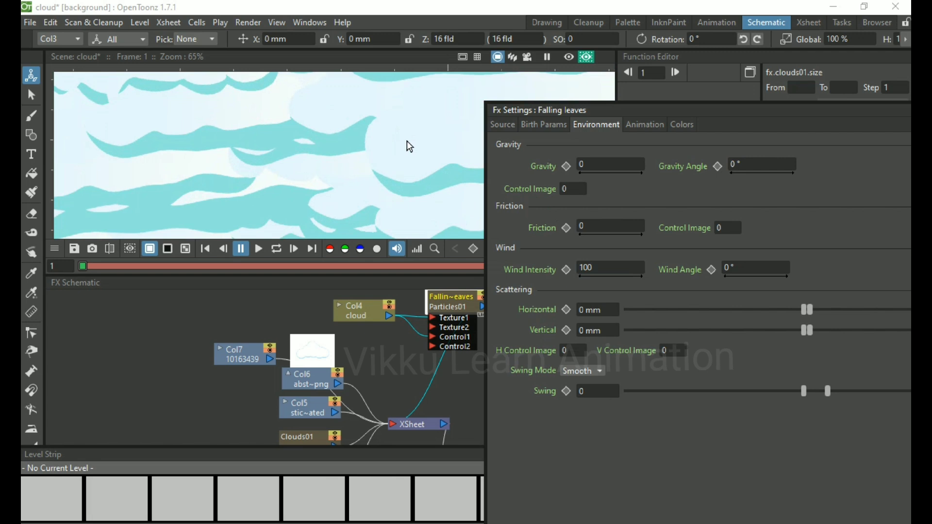
scroll(406, 146, down, 4)
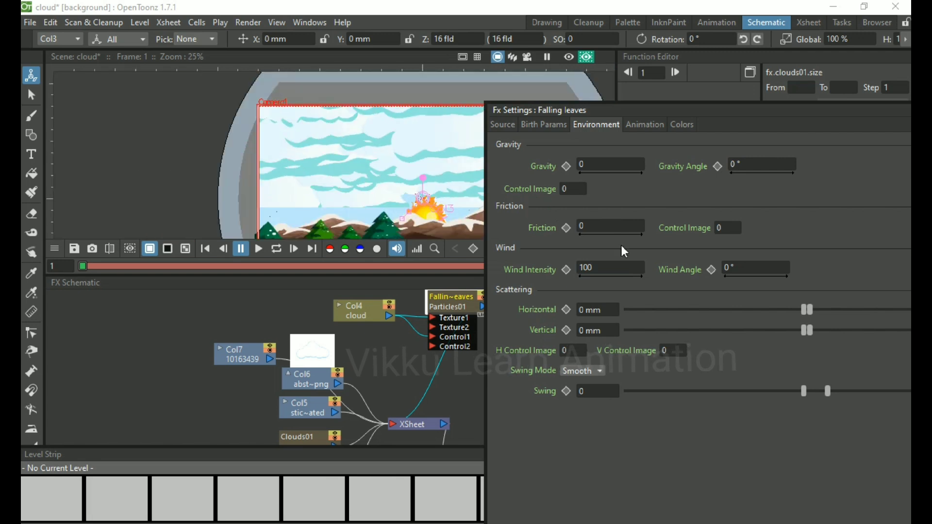
Step: Reset the Wind Intensity to 0 and move the Falling leaves node closer to the XSheet node
click(605, 268)
text(0)
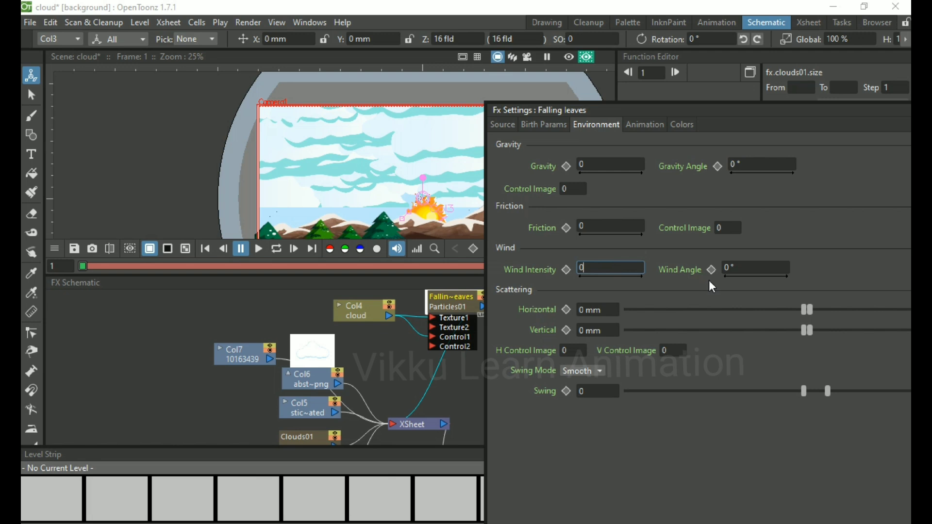
key(Return)
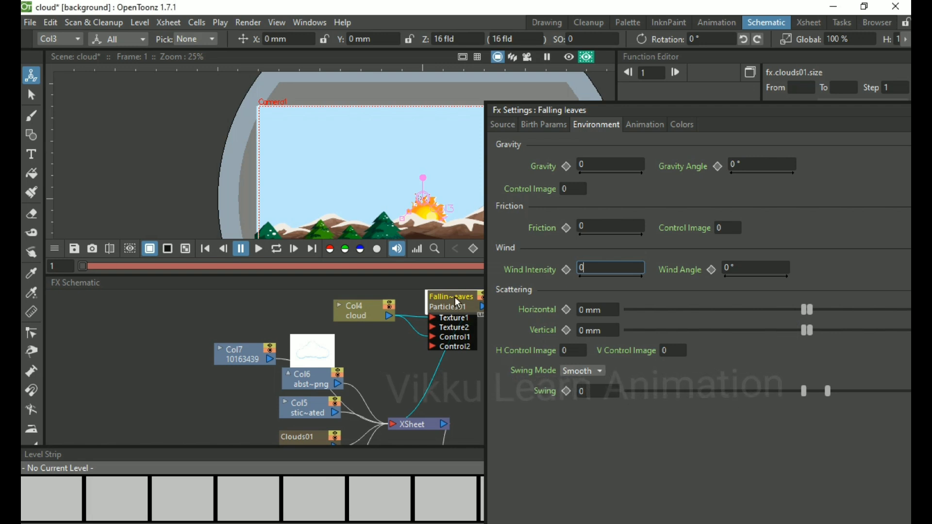
drag(455, 296, 437, 325)
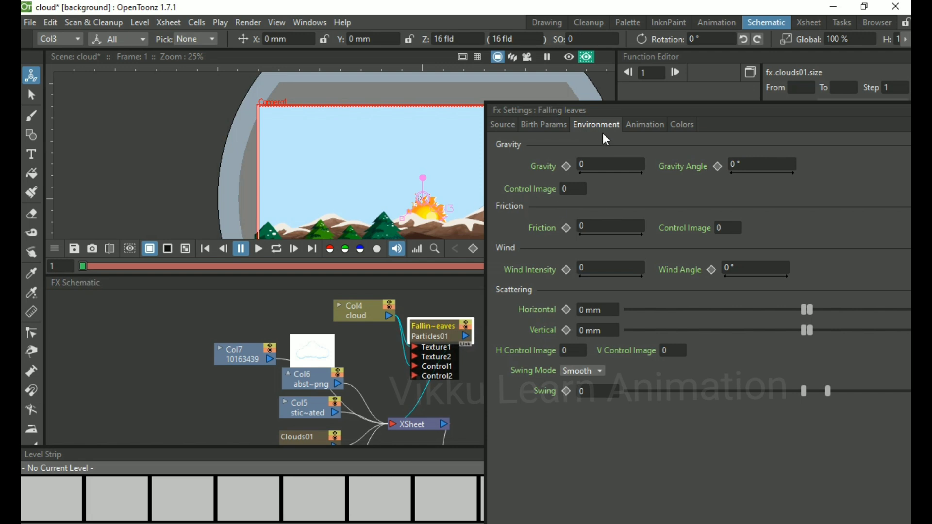
Step: Set the rotation Swing Mode of the Falling leaves particles to Smooth and raise their Opacity to about 19.87
click(635, 127)
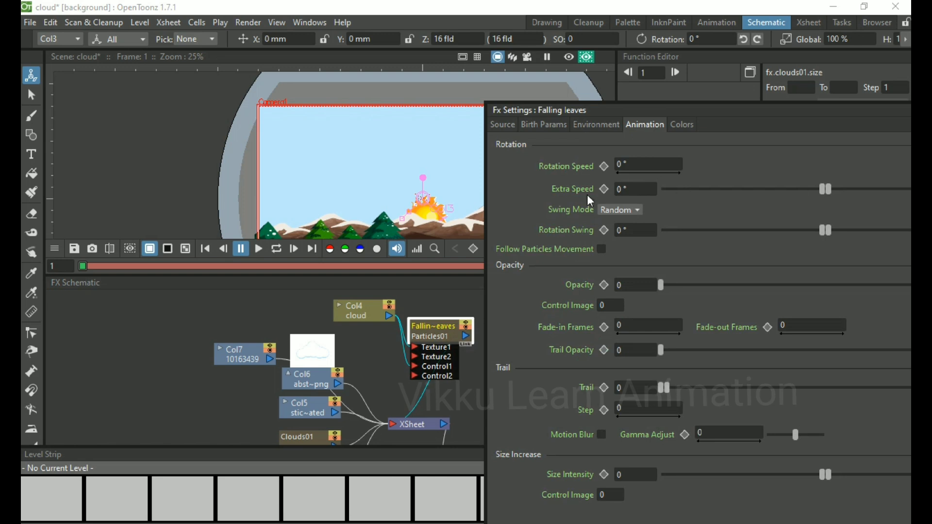
click(631, 212)
click(628, 232)
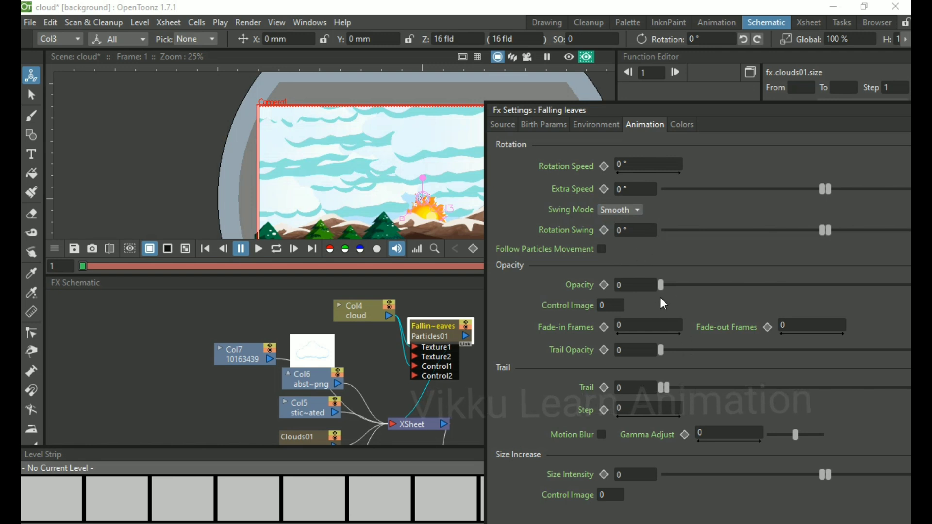
drag(662, 289, 726, 290)
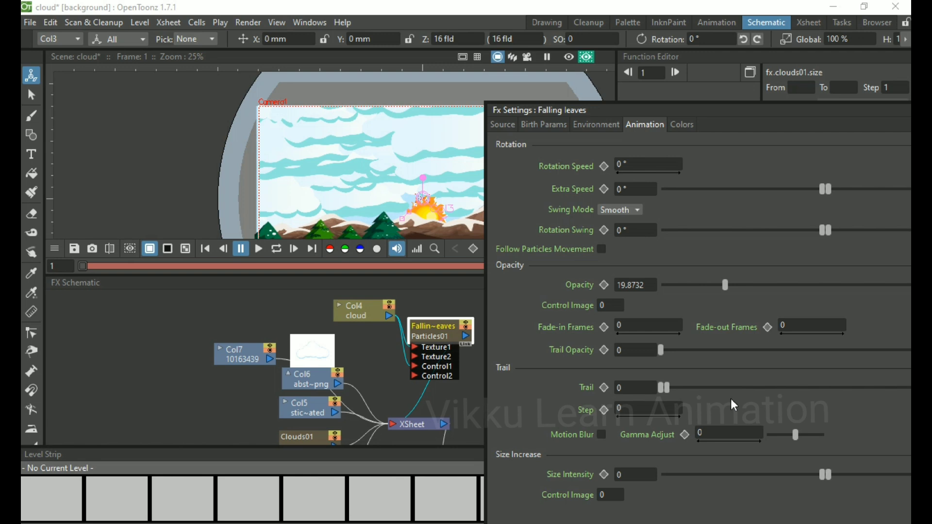
Step: Look over the birth, fade-in and fade-out color settings of the Falling leaves effect and close its settings
click(684, 125)
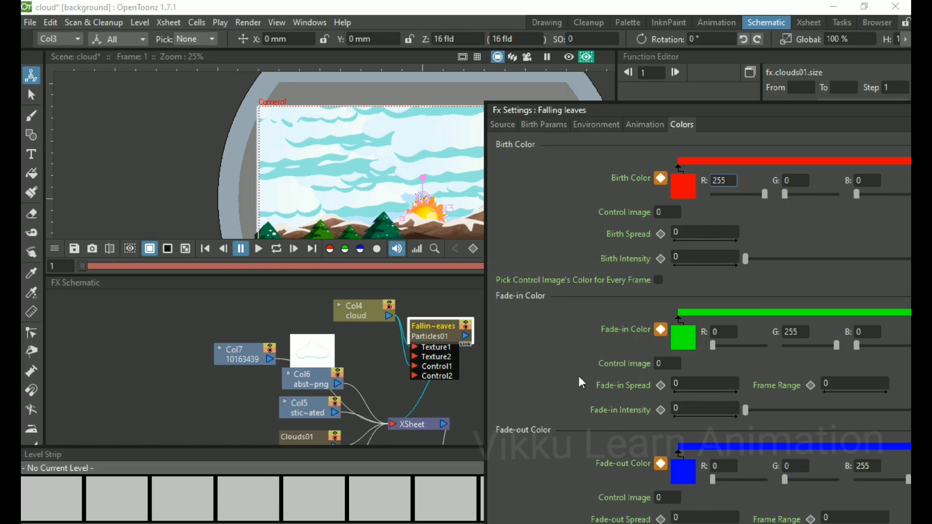
scroll(579, 382, down, 1)
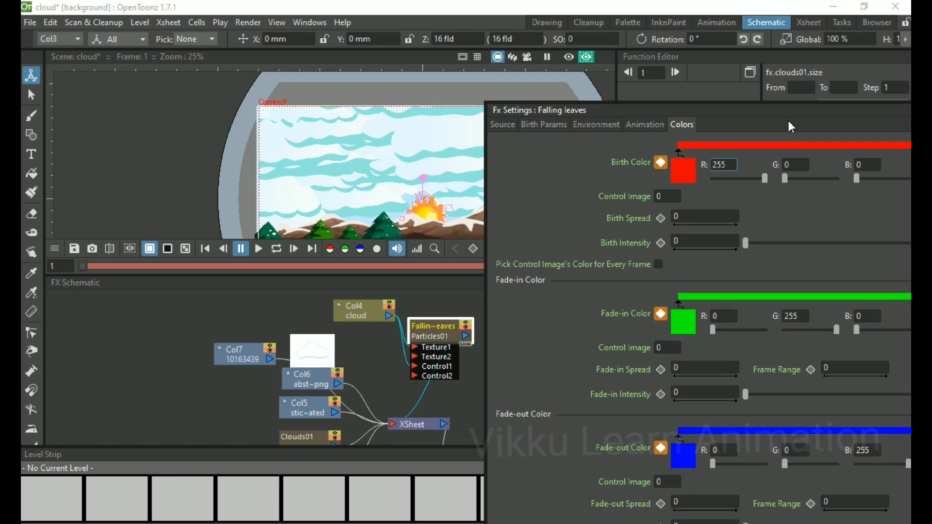
drag(787, 112, 635, 83)
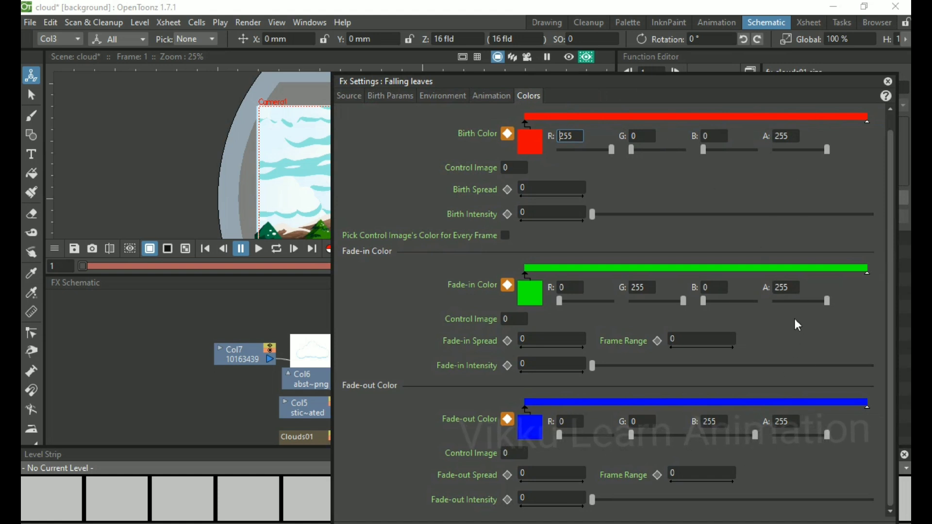
click(891, 86)
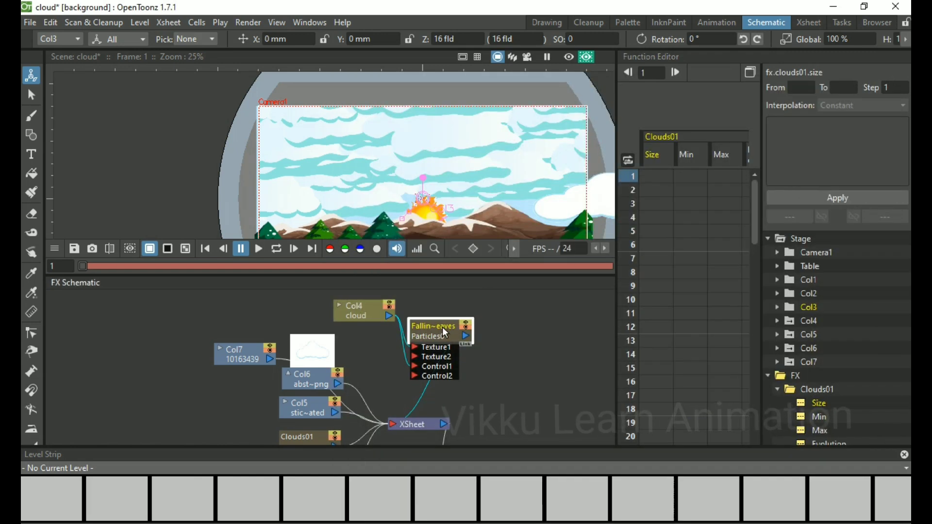
Step: Delete the Falling leaves node and add a Tiled Particles Iwa effect from the Render category using the cloud column
key(Delete)
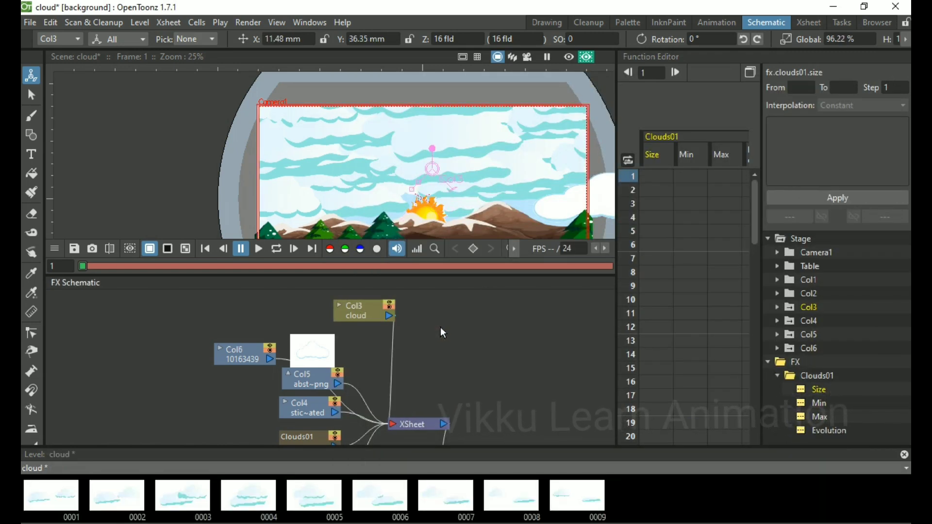
right_click(367, 318)
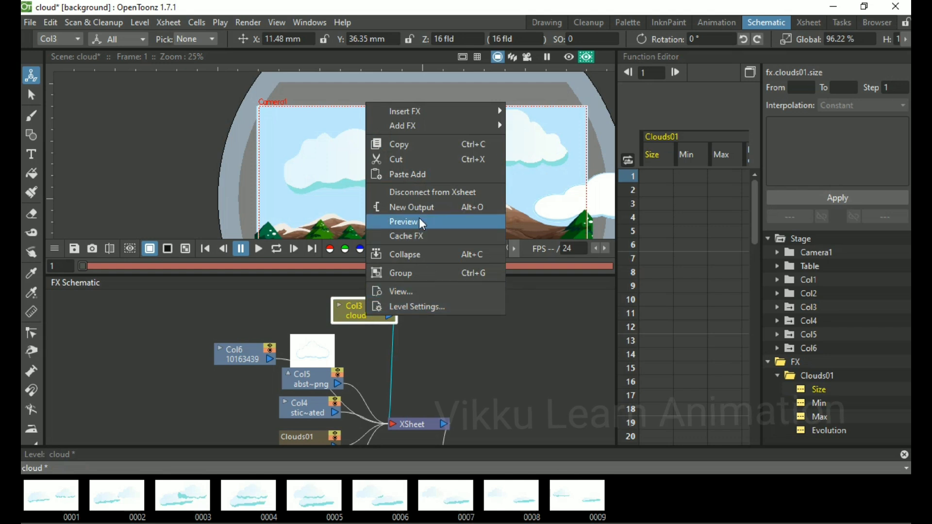
mouse_move(421, 131)
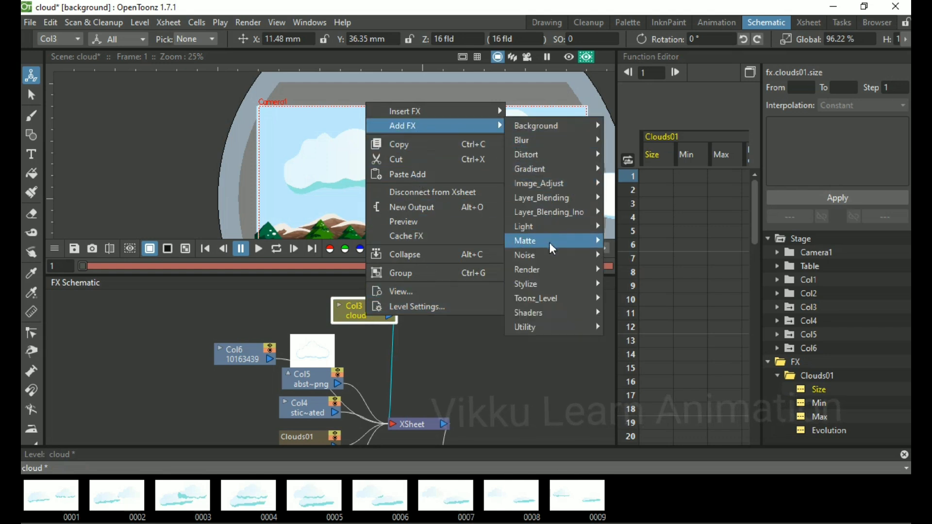
mouse_move(549, 270)
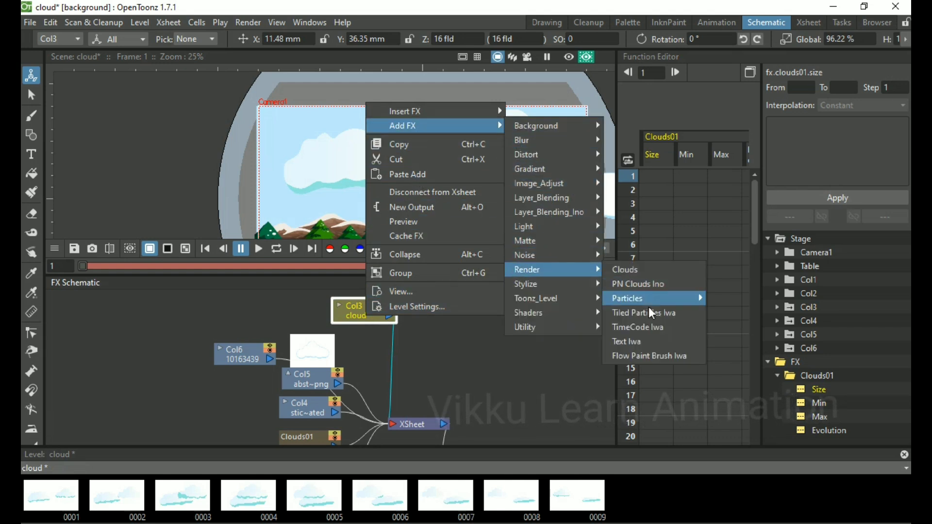
click(658, 319)
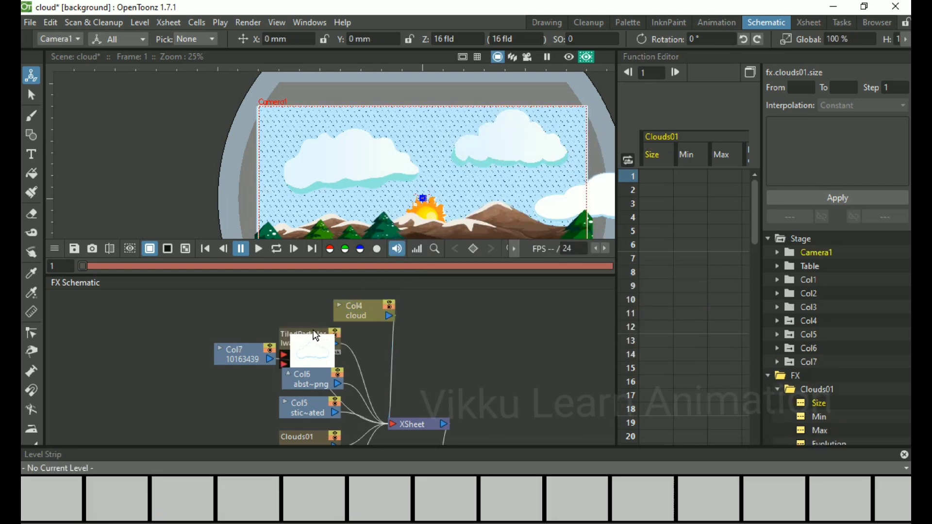
Step: Place the TiledParticlesIwa01 node beside the cloud column and inspect its particles up close in the viewer
drag(313, 335, 429, 317)
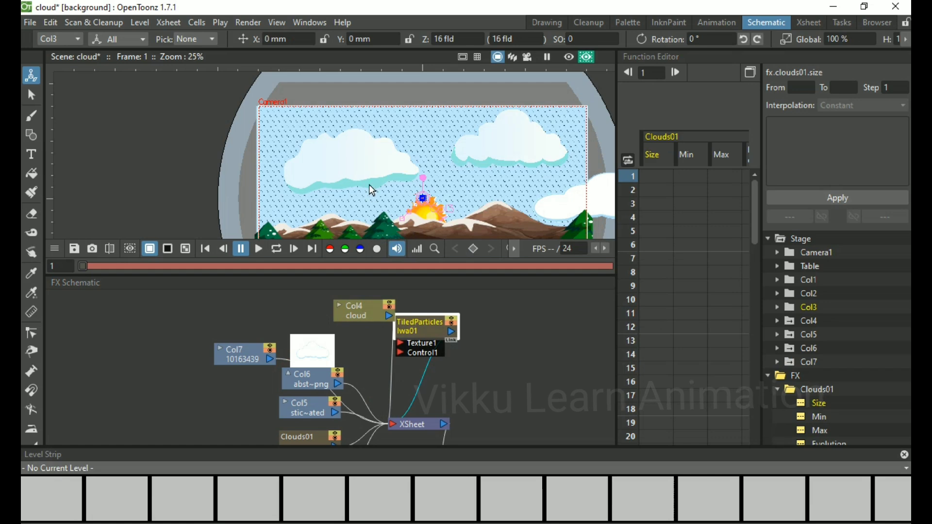
scroll(405, 186, up, 3)
scroll(405, 197, up, 2)
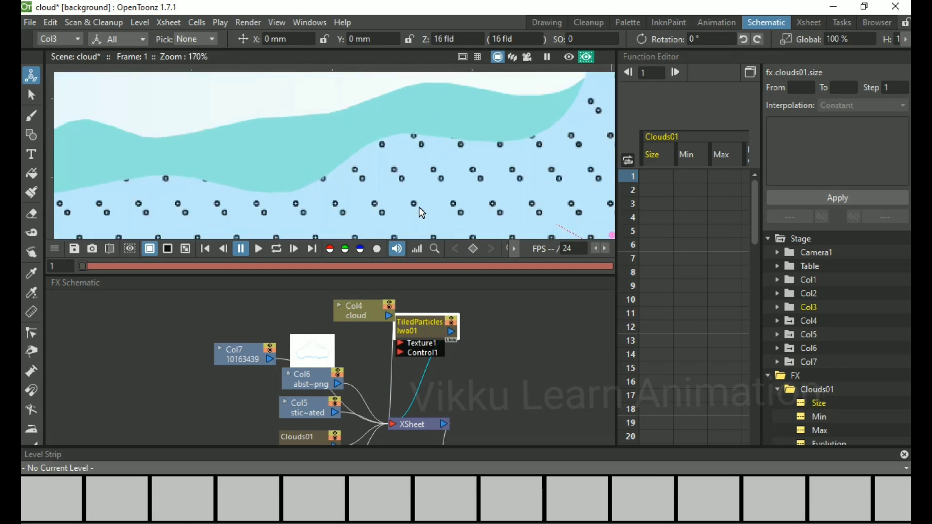
scroll(417, 190, down, 5)
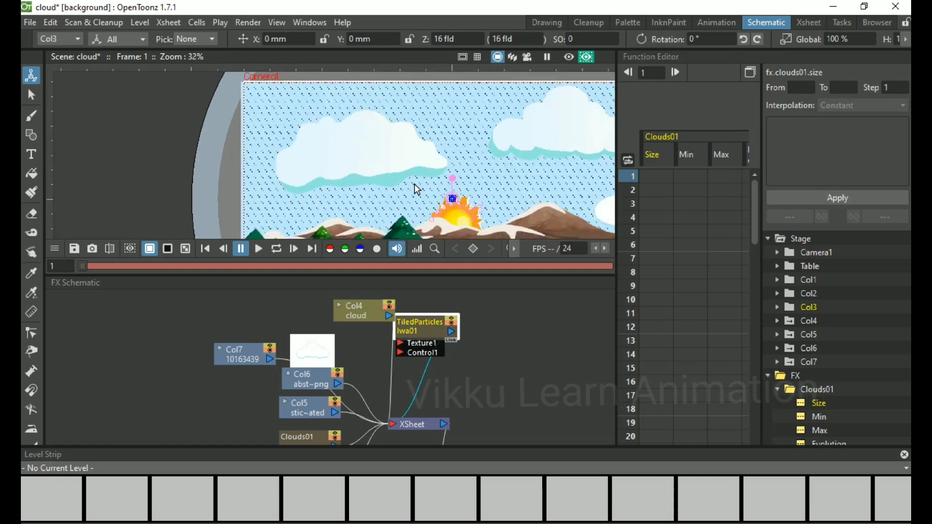
drag(421, 324, 442, 314)
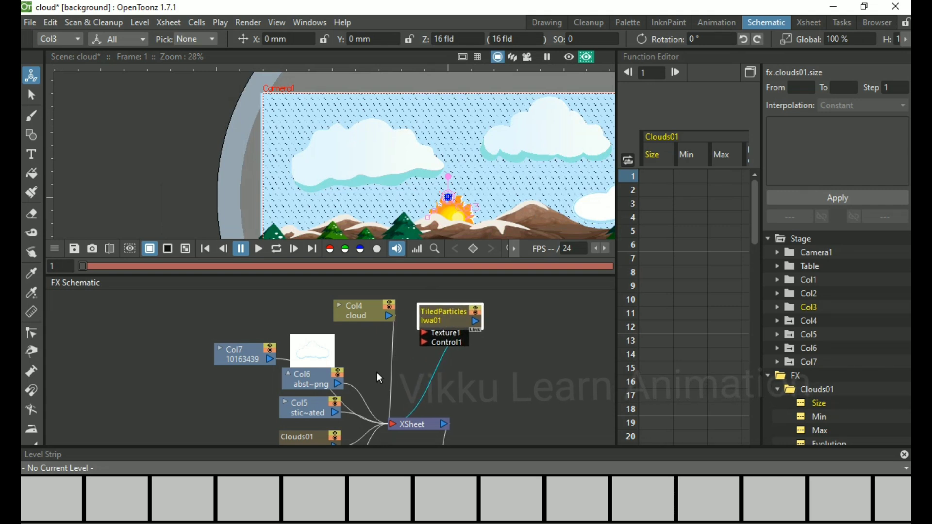
Step: Rearrange the schematic so the Col4 cloud node sits beside Col6 and the landscape column Col7 sits next to TiledParticlesIwa01
scroll(375, 374, down, 1)
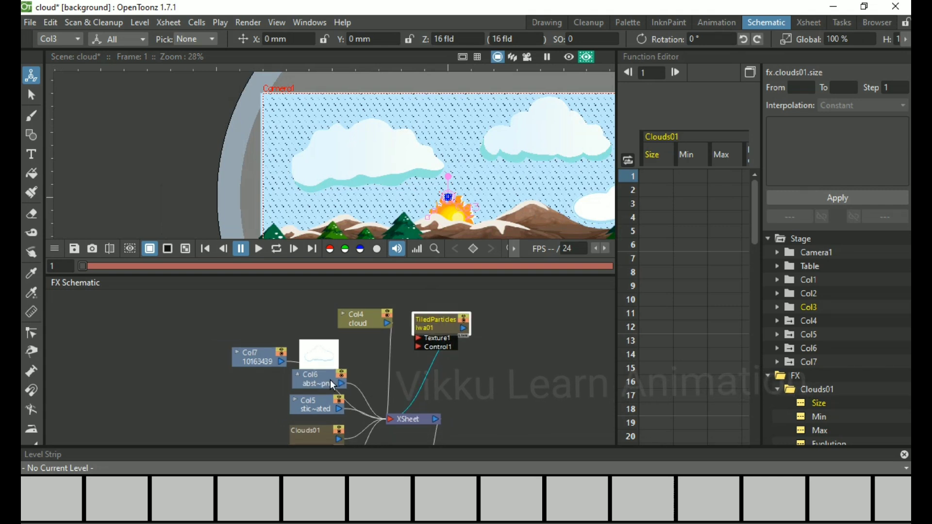
click(237, 353)
drag(255, 359, 275, 398)
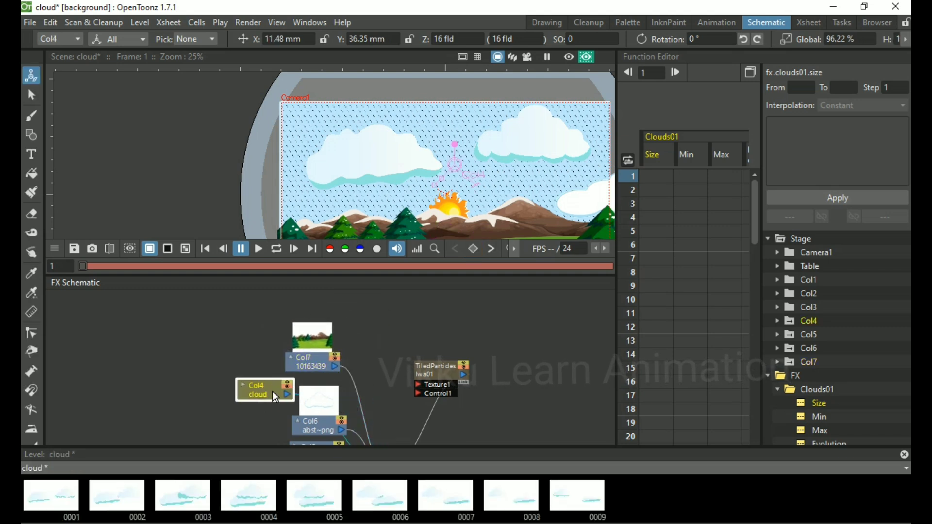
drag(321, 366, 363, 369)
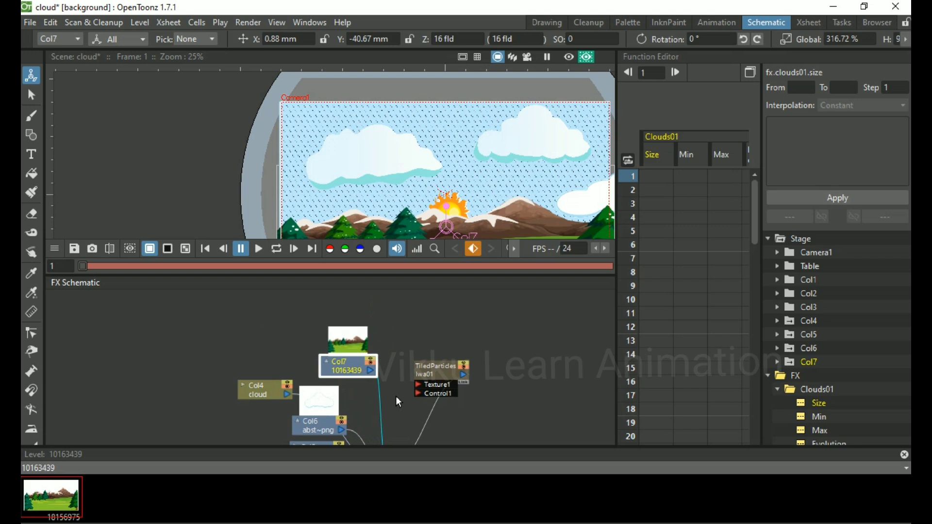
scroll(395, 396, up, 3)
mouse_move(431, 349)
mouse_down()
mouse_move(408, 336)
mouse_move(427, 334)
mouse_up()
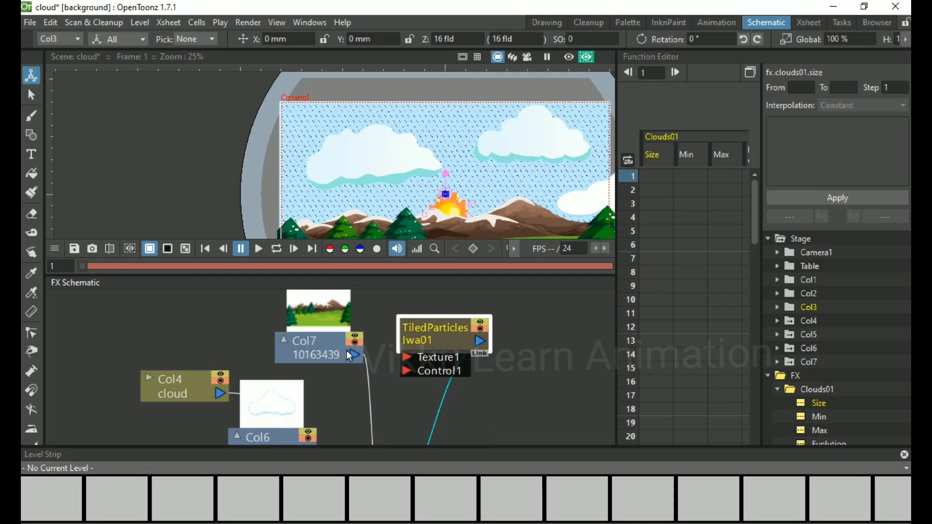
Step: Connect Col7 to the Texture1 and Control1 inputs of TiledParticlesIwa01 and remove its link to the XSheet
drag(356, 354, 412, 361)
click(371, 385)
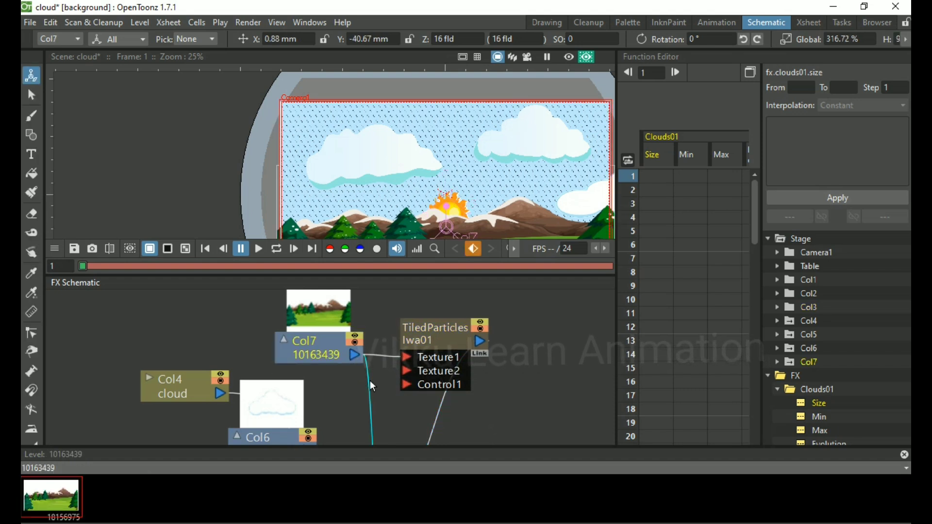
key(Delete)
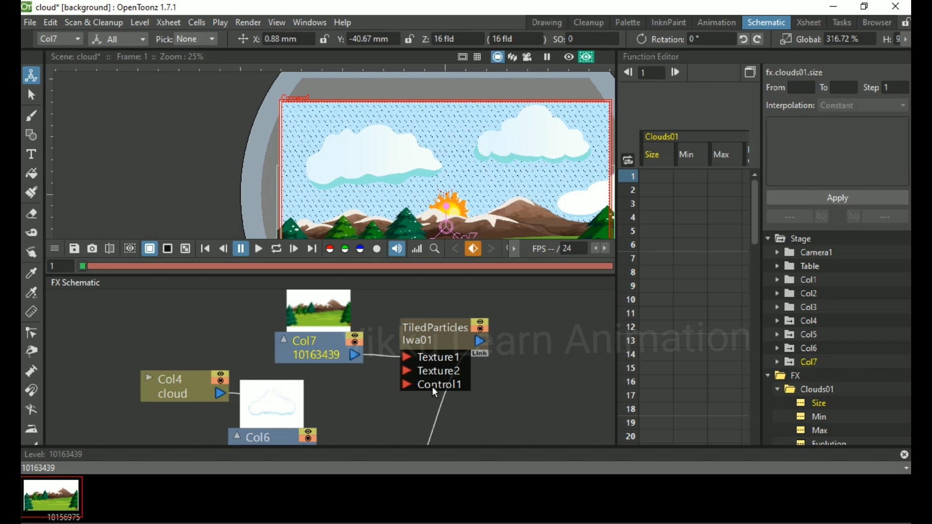
click(361, 354)
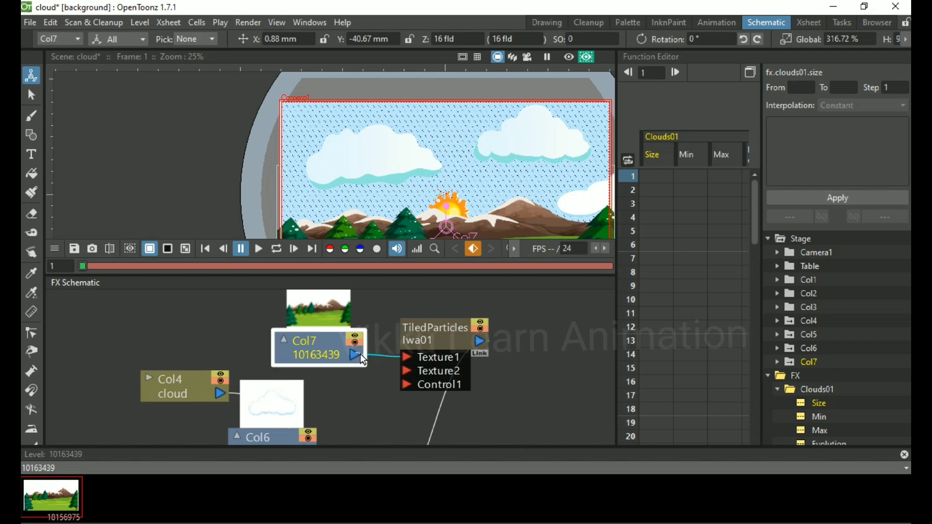
drag(407, 393, 409, 390)
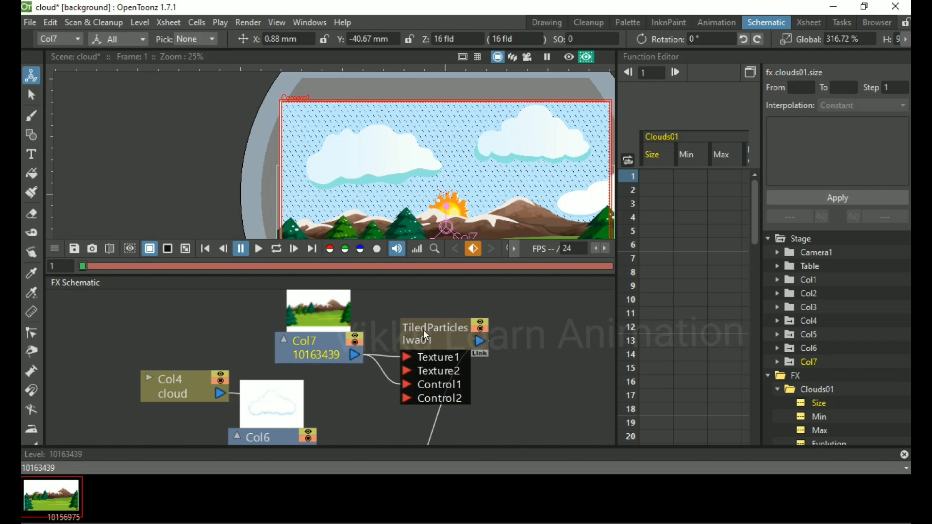
Step: Open the TiledParticlesIwa01 settings, try the Particles and Background render modes, and set Render Mode to Illuminated
click(435, 339)
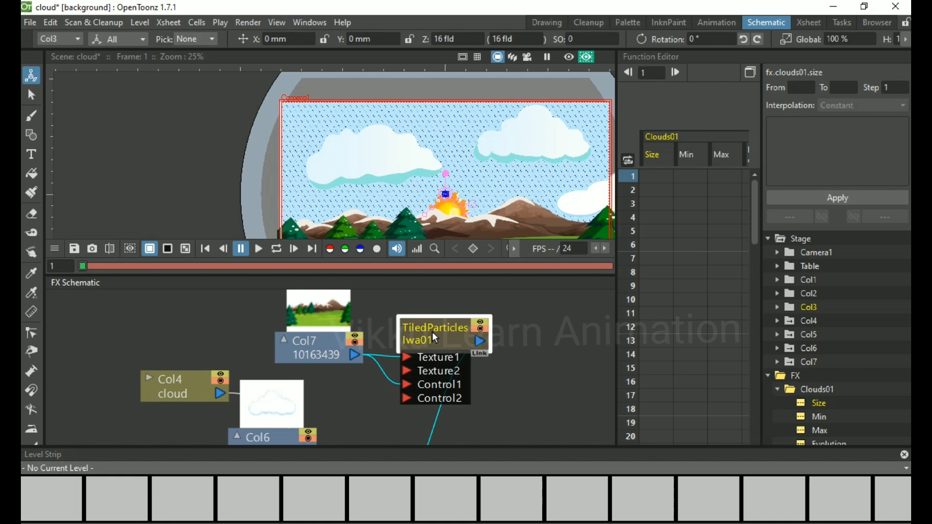
double_click(429, 330)
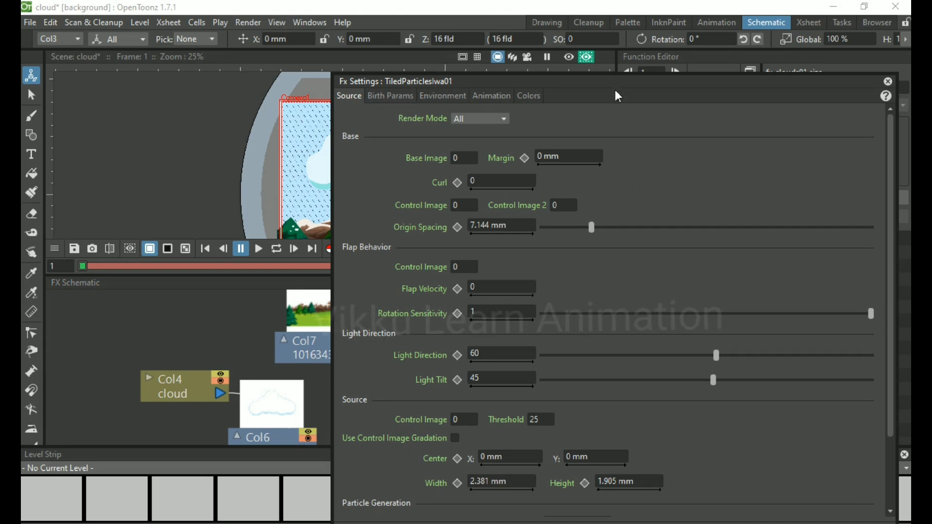
drag(616, 89, 500, 168)
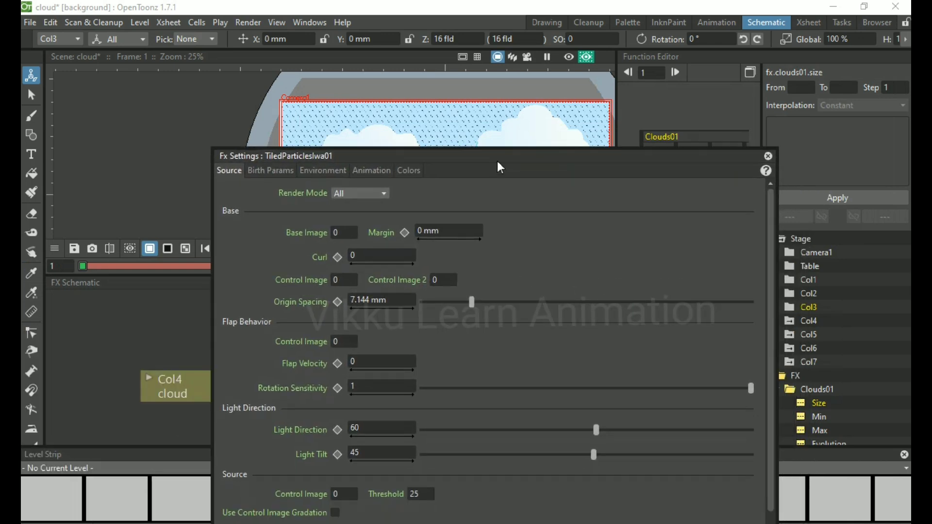
scroll(433, 120, up, 4)
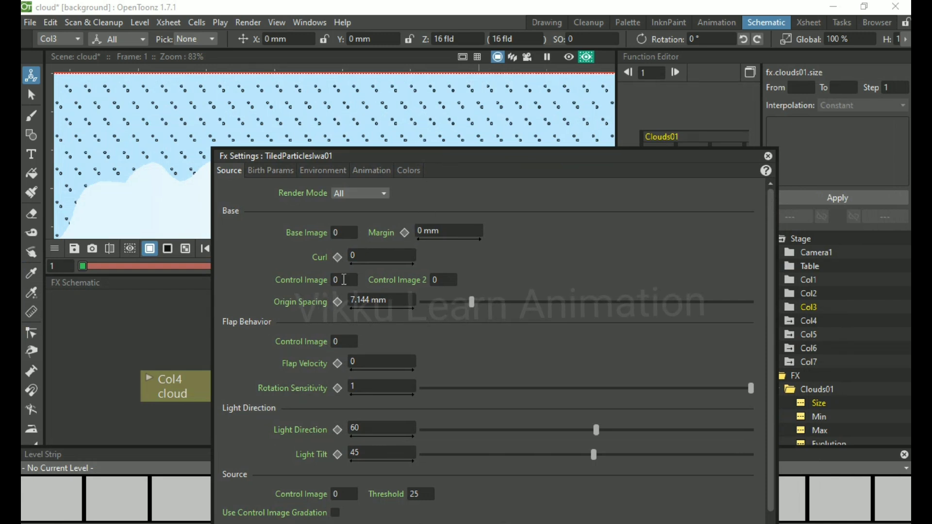
click(382, 194)
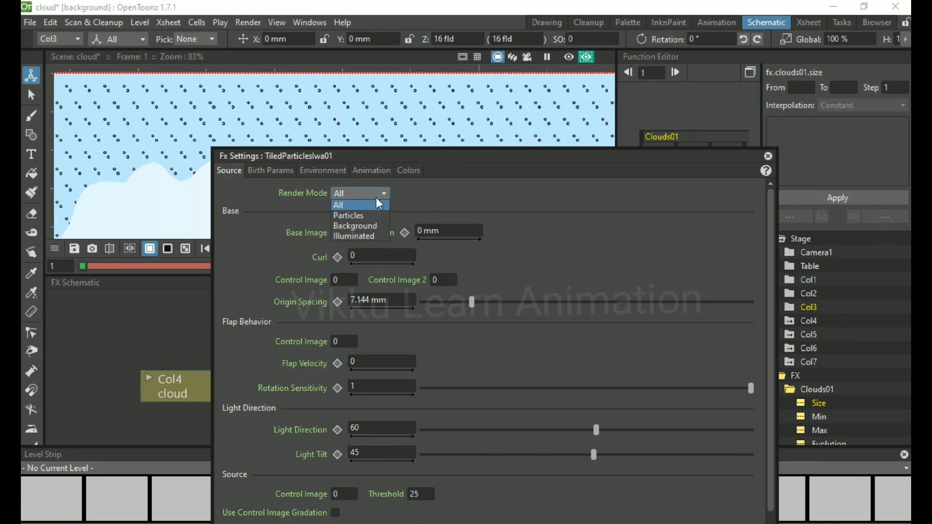
click(370, 214)
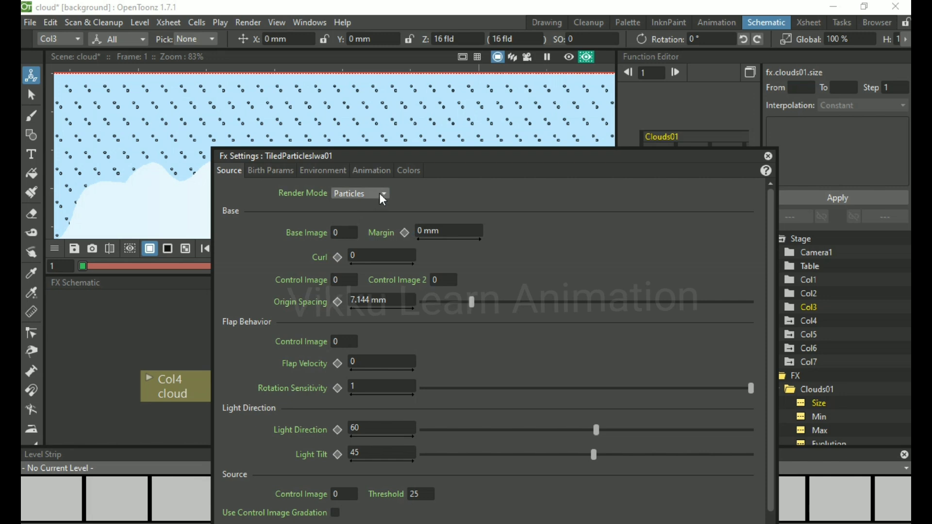
click(380, 194)
click(369, 224)
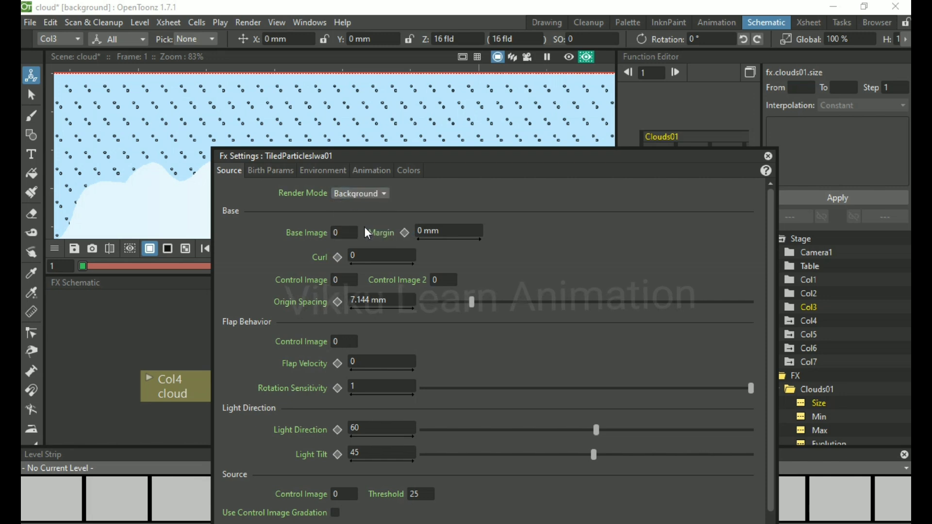
click(381, 194)
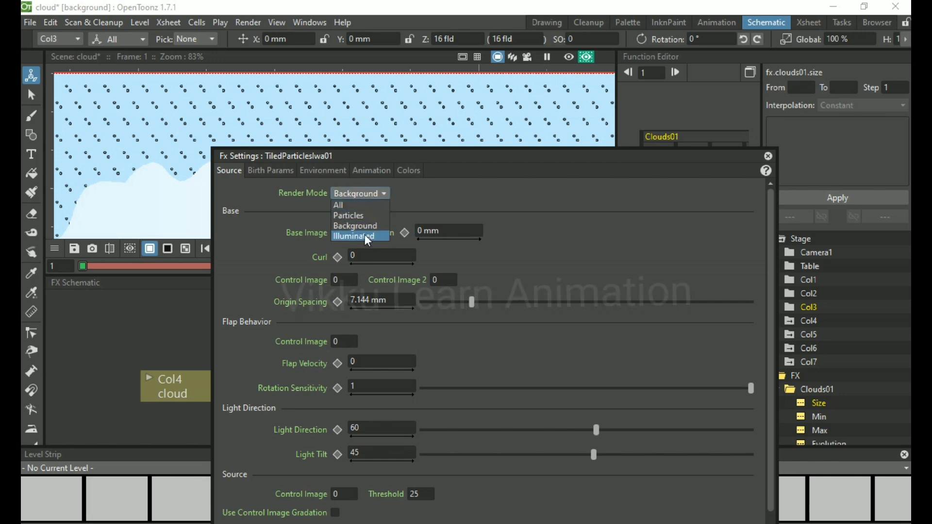
click(370, 238)
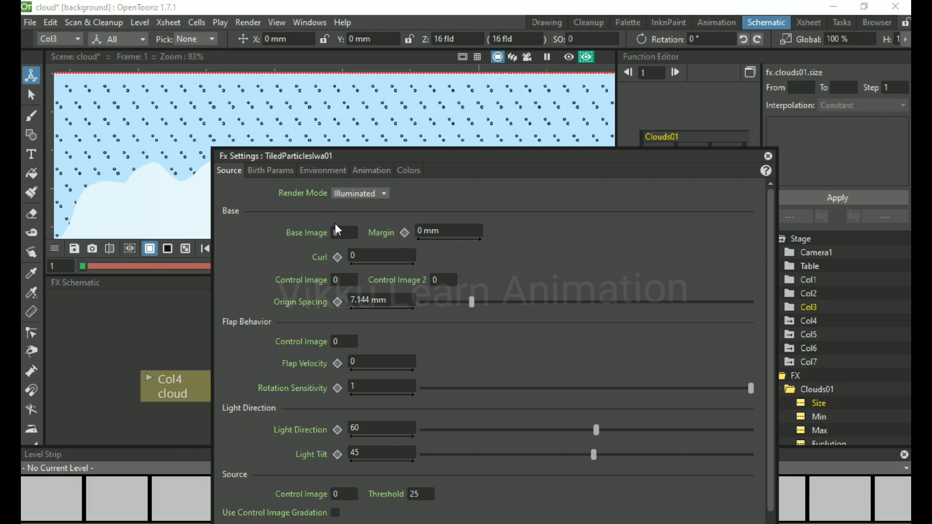
scroll(342, 292, down, 3)
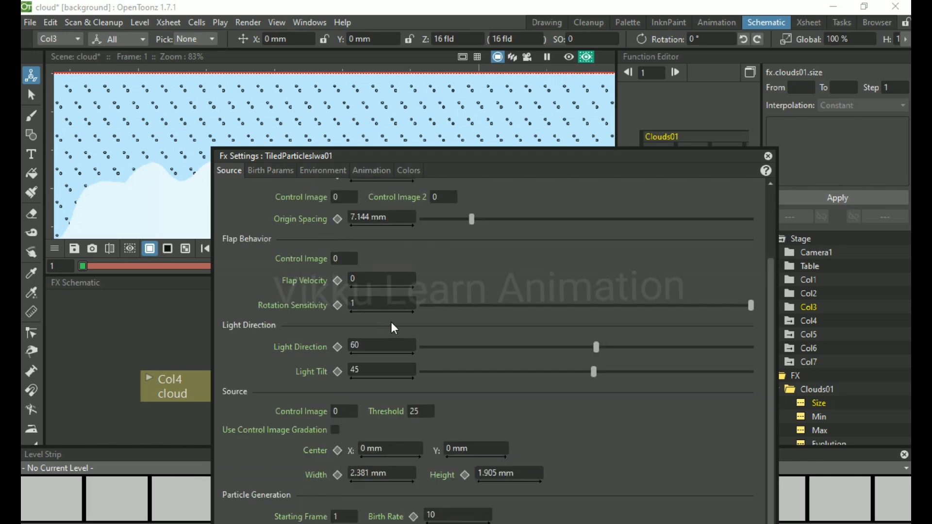
scroll(402, 330, up, 3)
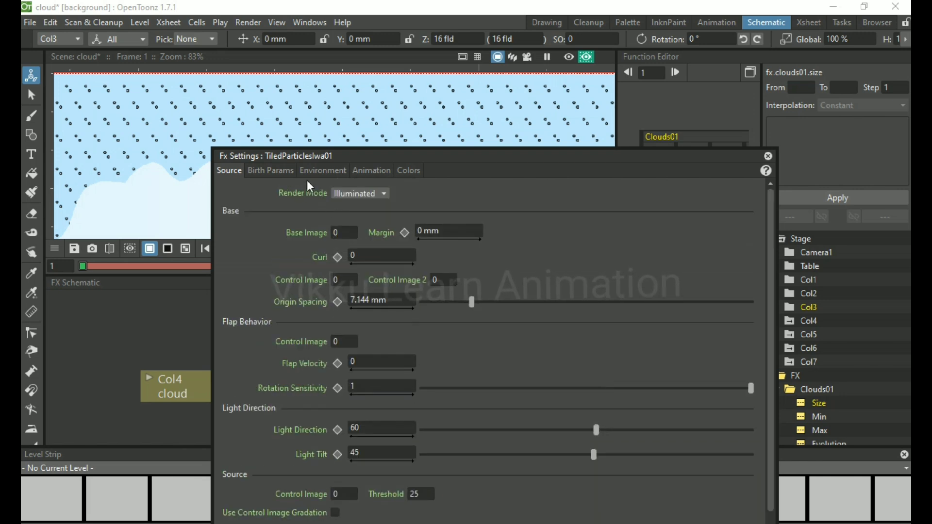
Step: Set the birth Speed range of TiledParticlesIwa01 to about -211.94 to 344.10
click(270, 170)
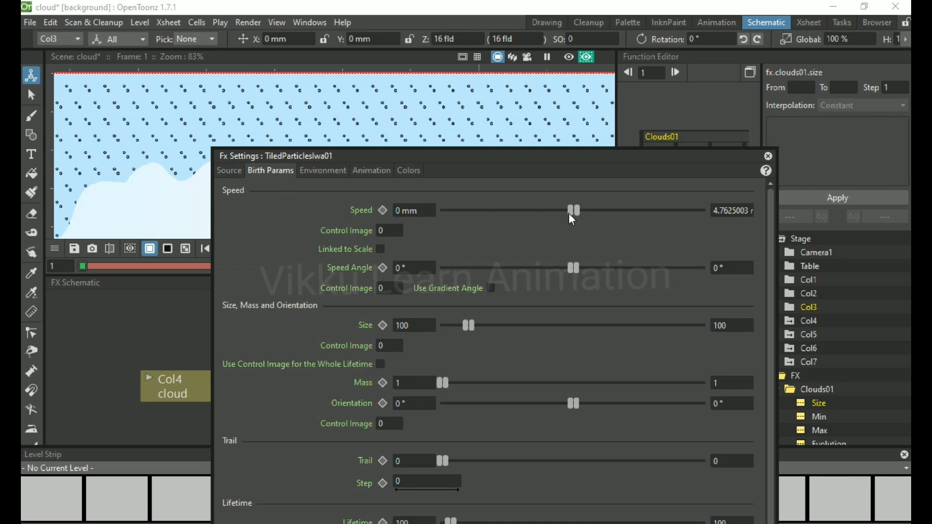
drag(574, 212, 672, 222)
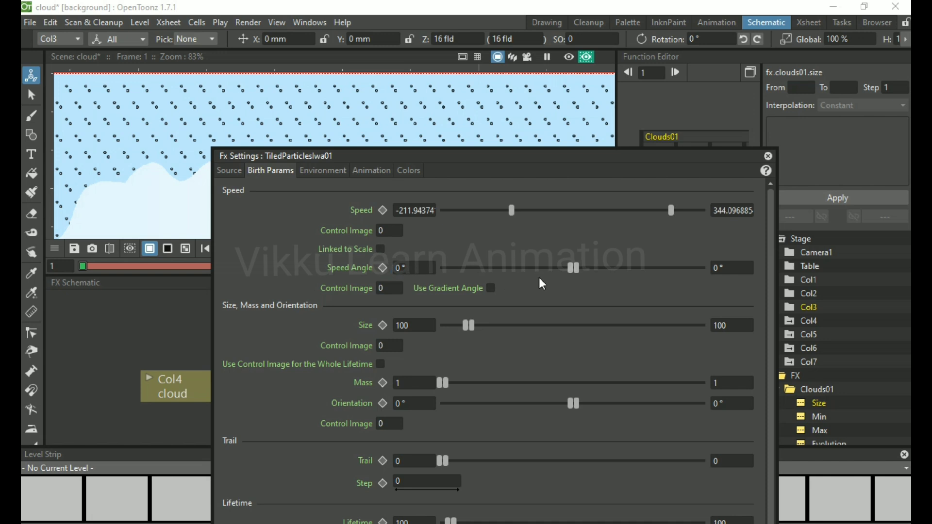
scroll(382, 343, down, 1)
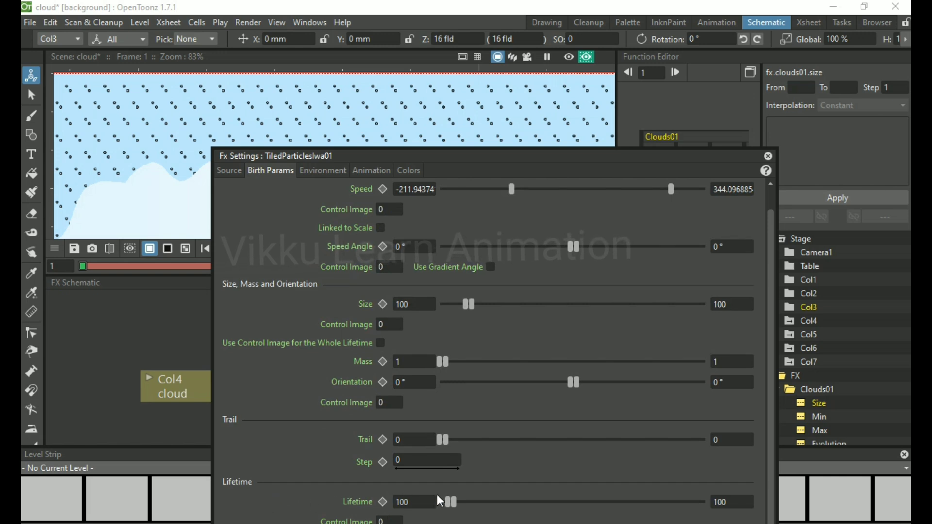
Step: Set the particles' Lifetime range to about 887.43 to 1256.54 and choose Younger as the Top Layer
drag(454, 503, 555, 515)
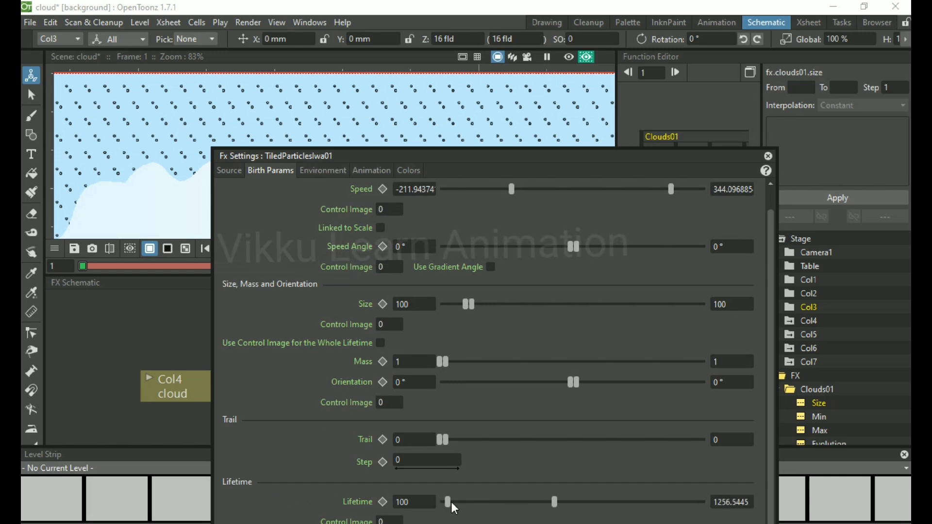
drag(449, 502, 518, 507)
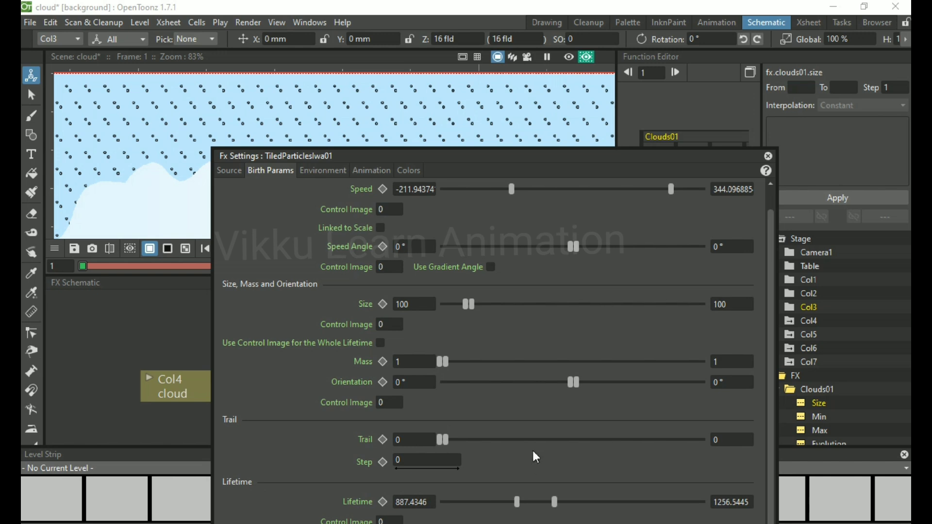
drag(503, 156, 522, 78)
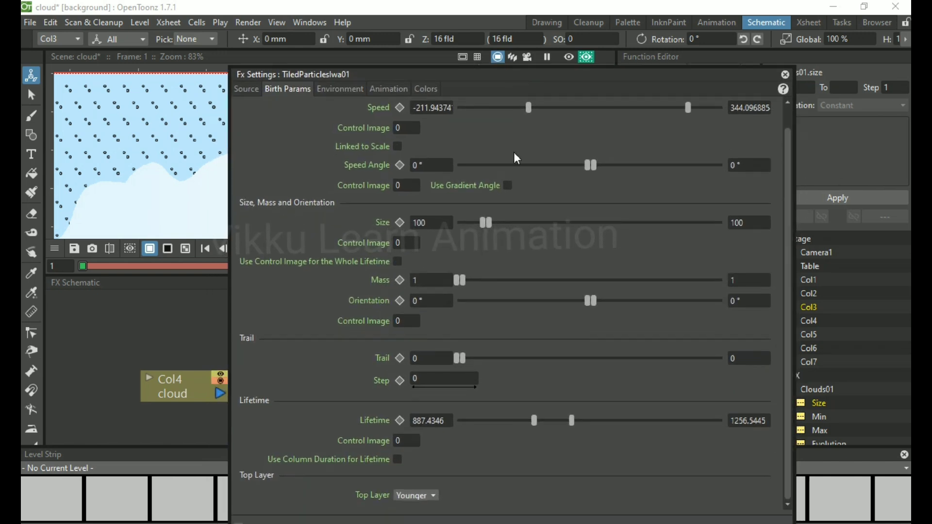
scroll(436, 496, down, 1)
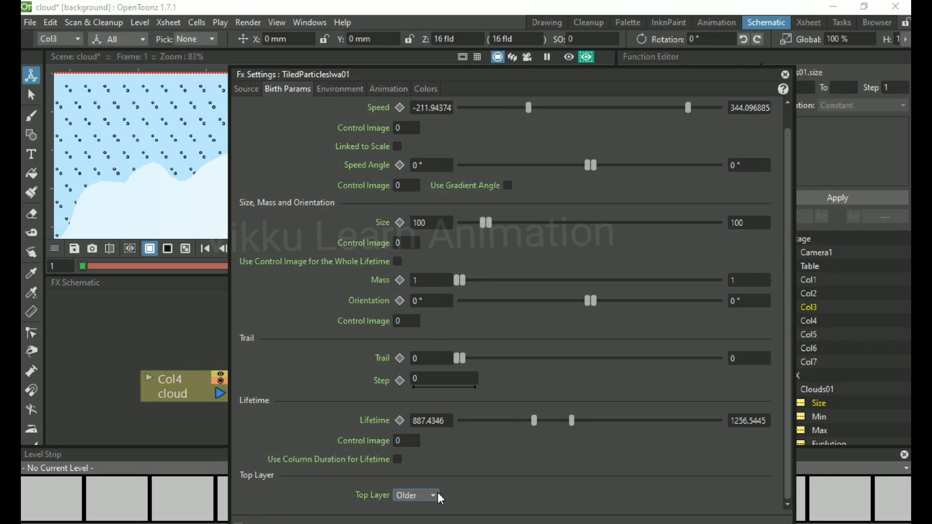
click(436, 493)
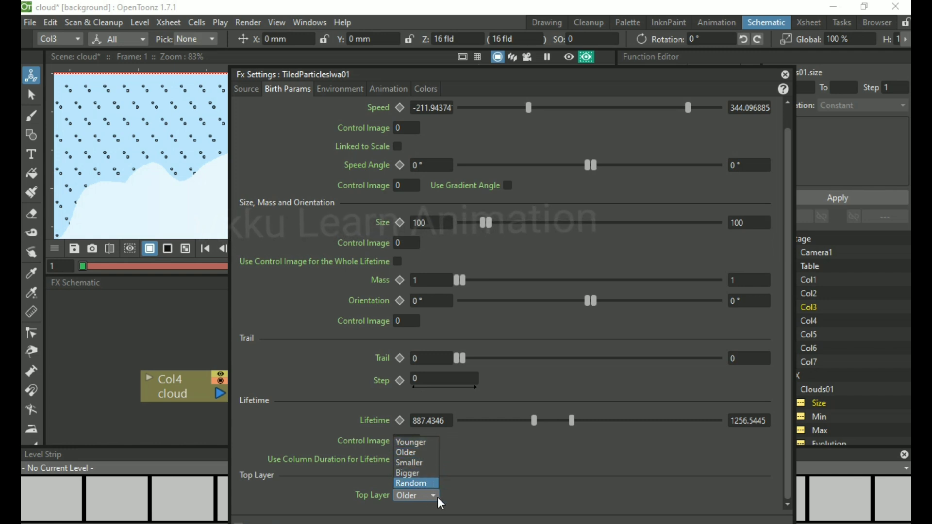
click(415, 443)
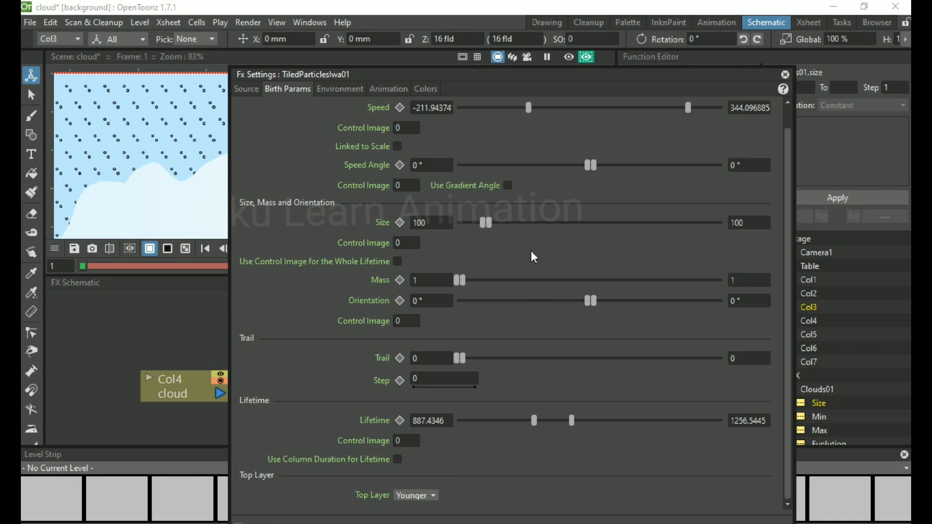
Step: Shift the Birth Color gradient's red key to just past the middle and set the birth Control Image to 100
click(351, 93)
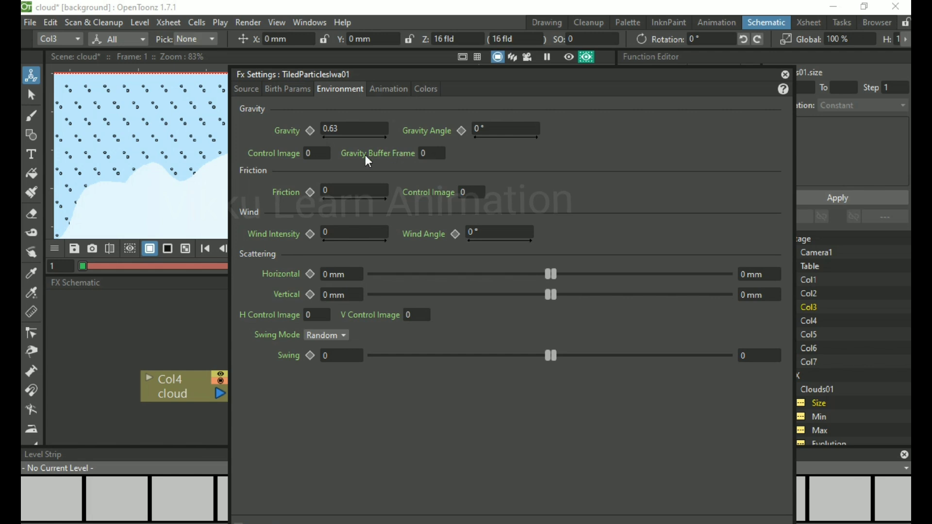
click(434, 94)
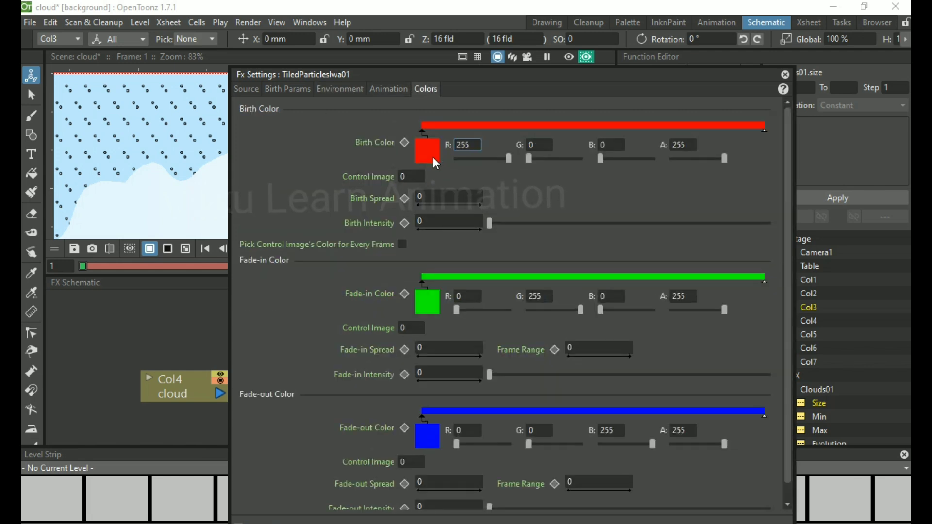
mouse_move(438, 134)
mouse_down()
mouse_move(607, 131)
mouse_move(588, 135)
mouse_up()
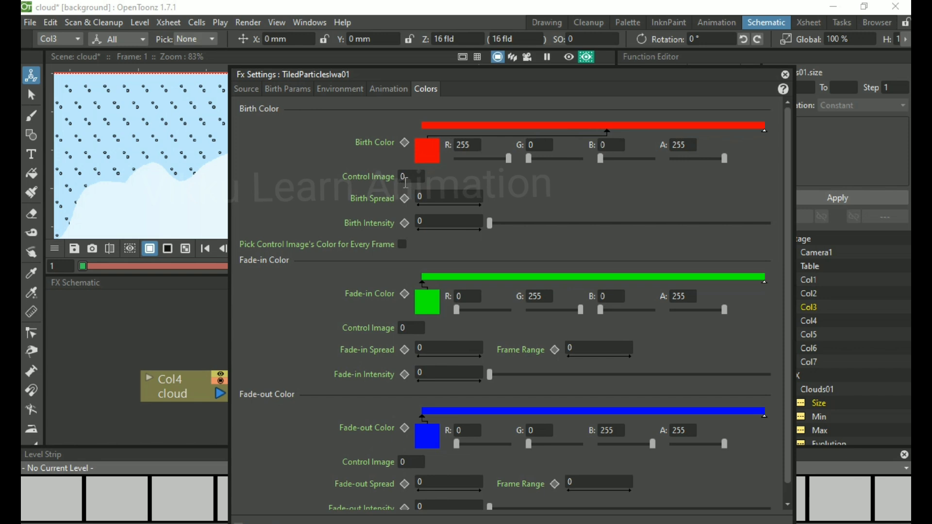
click(415, 178)
text(100)
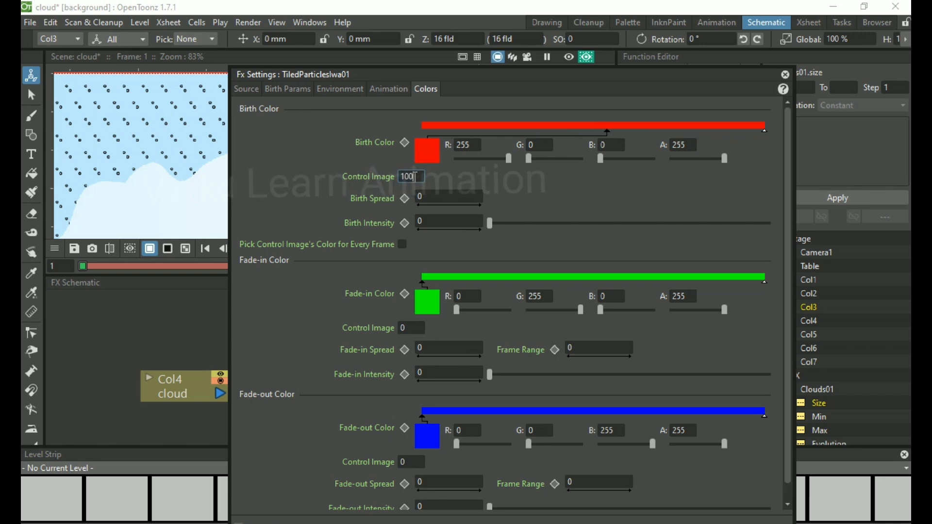
key(Return)
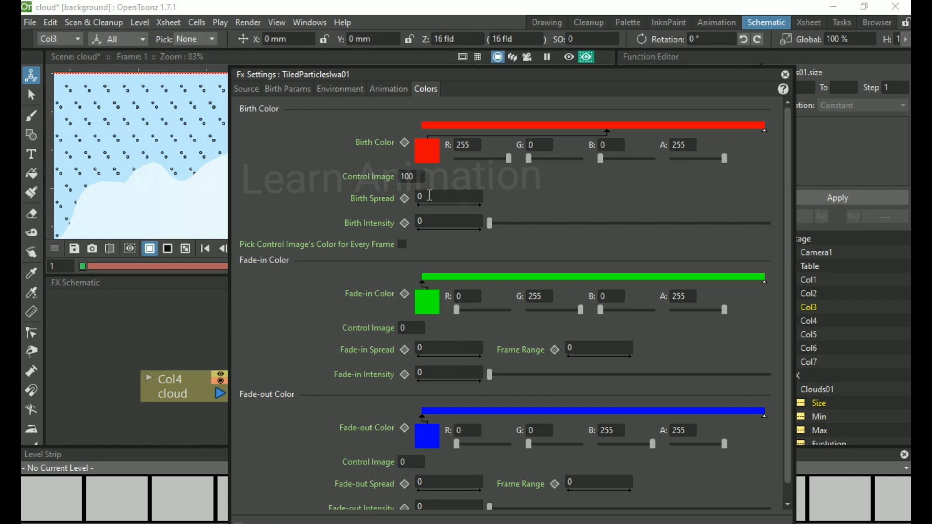
Step: Set the particles' Birth Spread to 19 and Birth Intensity to about 59.01
click(436, 195)
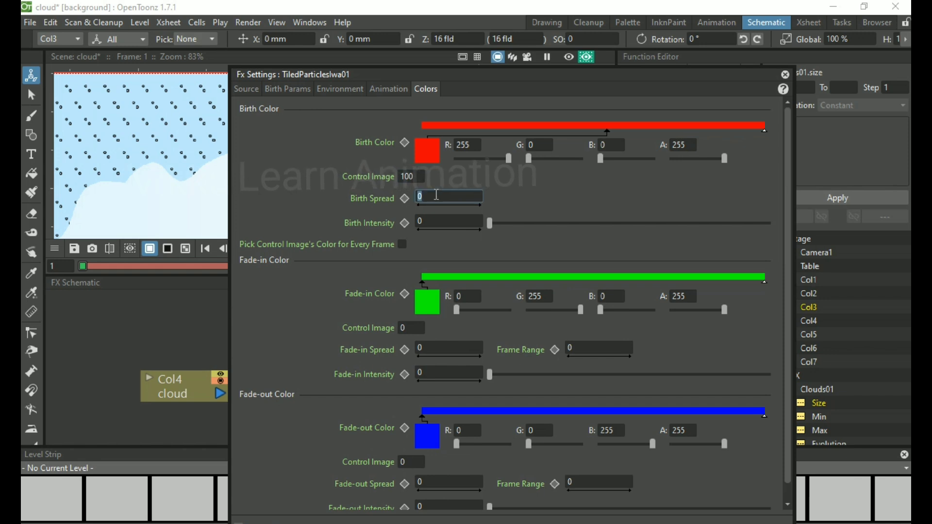
text(1)
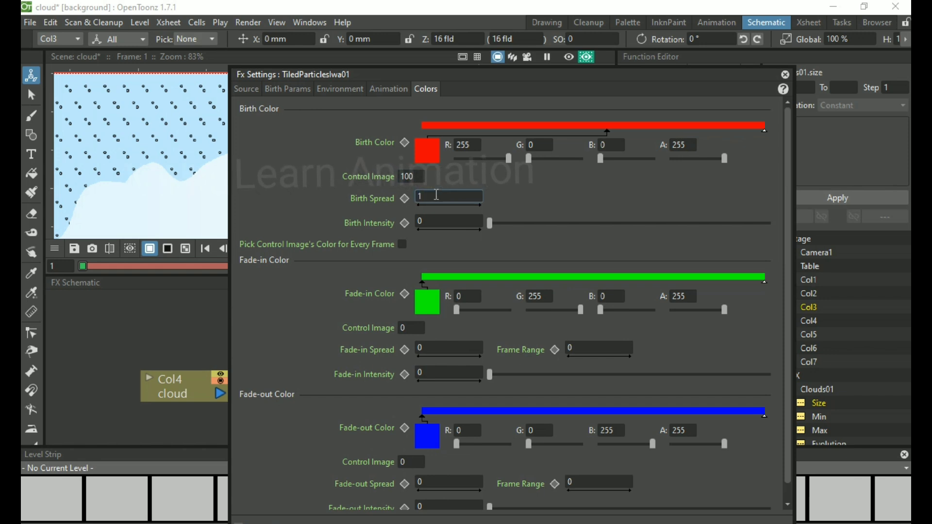
text(9)
key(Return)
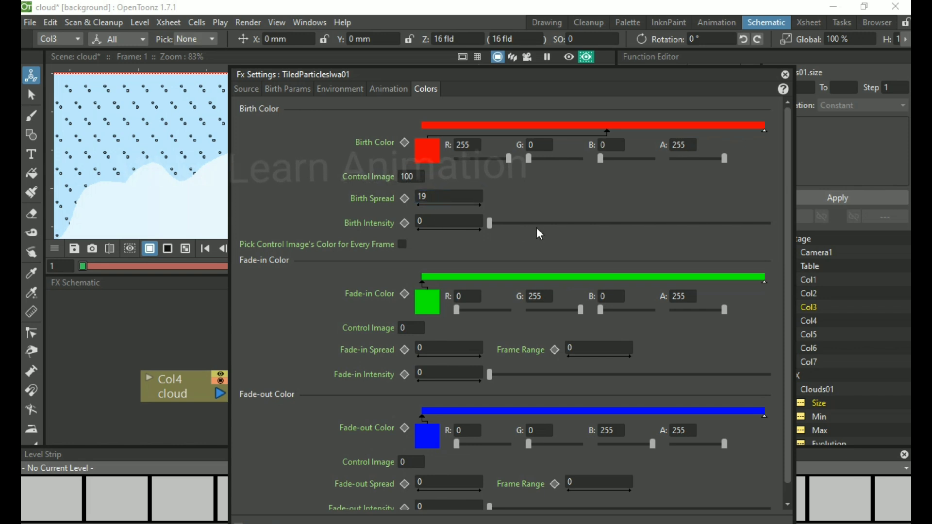
drag(492, 226, 656, 245)
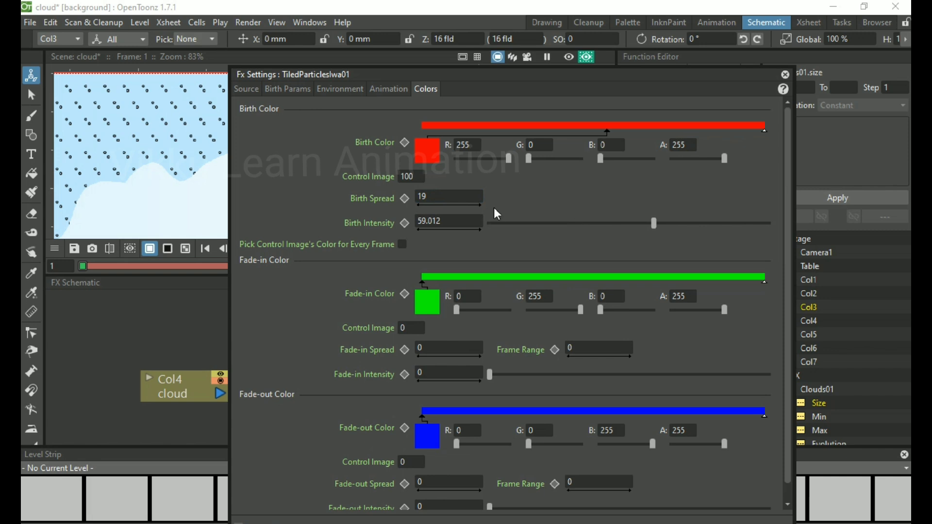
Step: Add a TimeCode Iwa effect from the Render category to landscape column Col6 and place its node beside the landscape column
scroll(199, 179, down, 4)
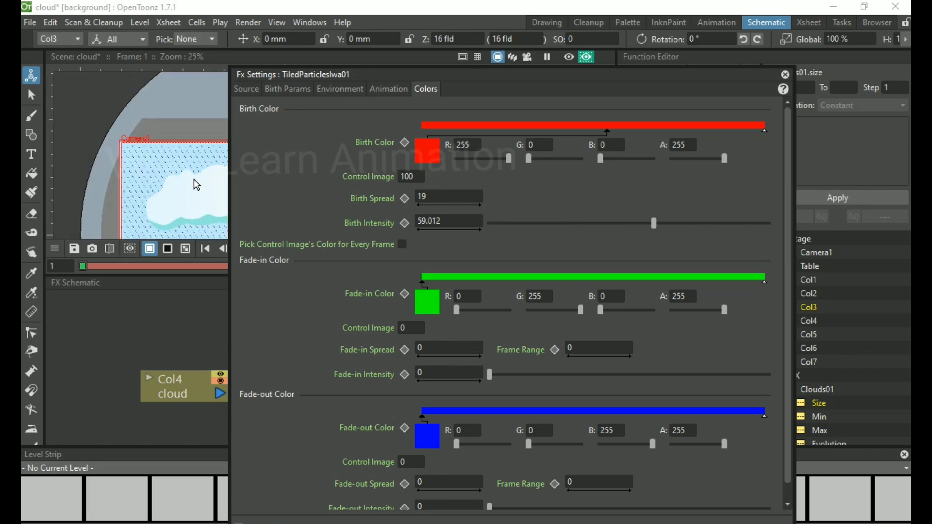
key(space)
drag(202, 185, 162, 145)
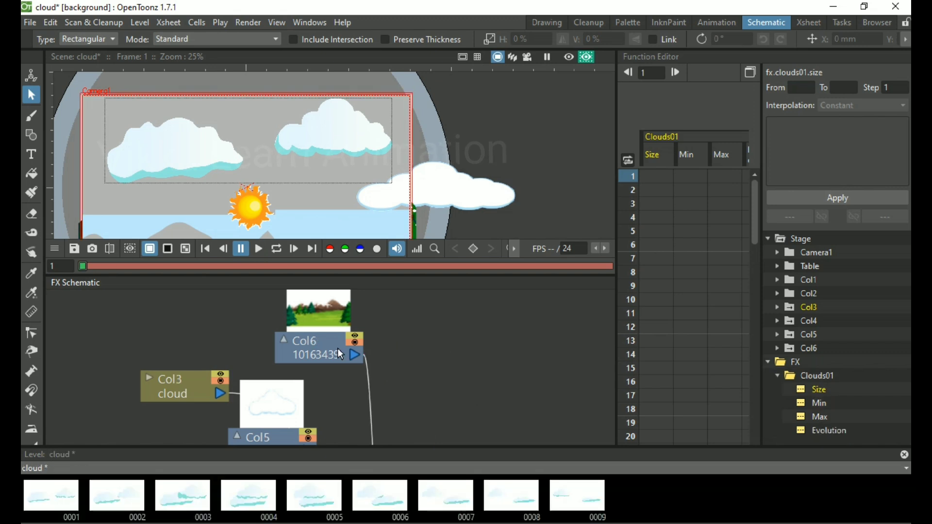
right_click(342, 349)
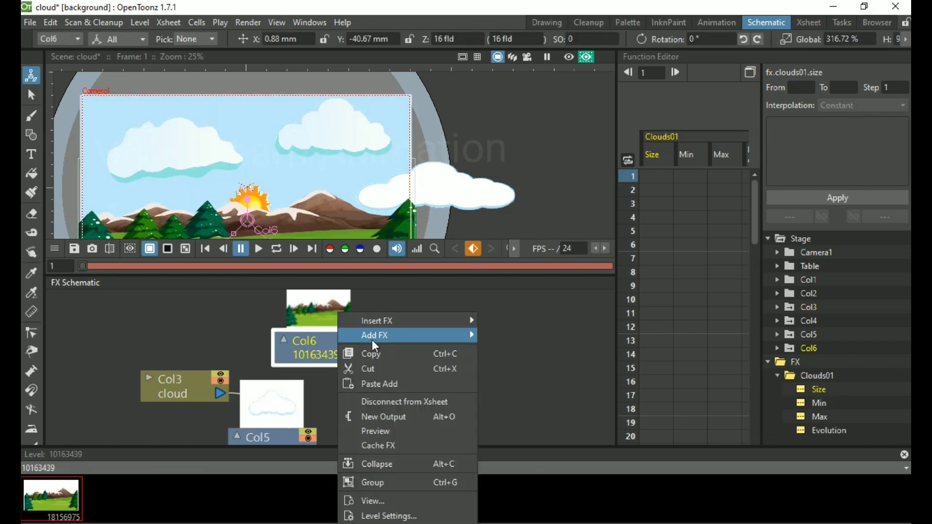
mouse_move(418, 336)
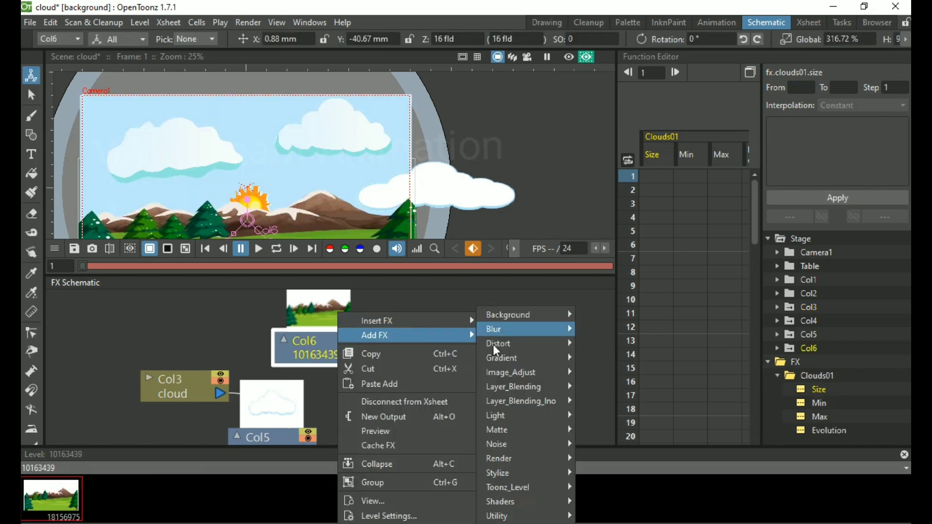
mouse_move(513, 462)
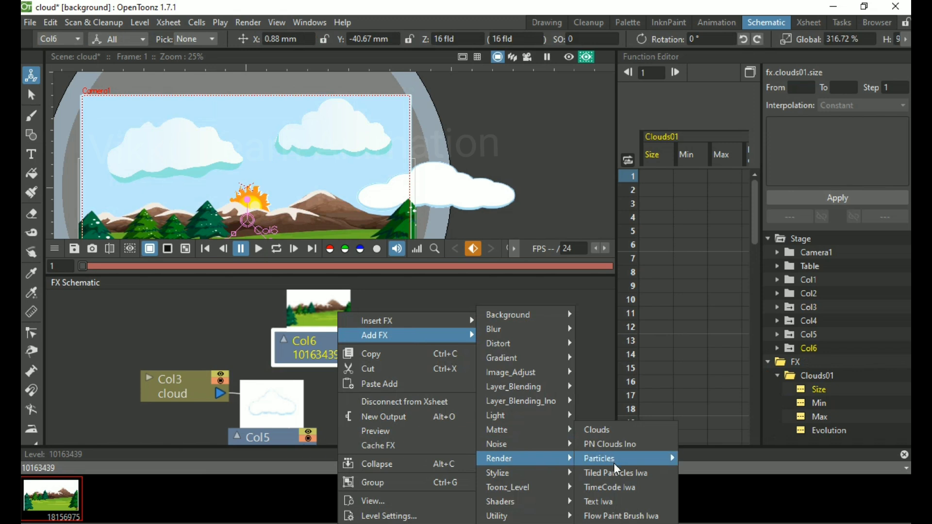
click(623, 493)
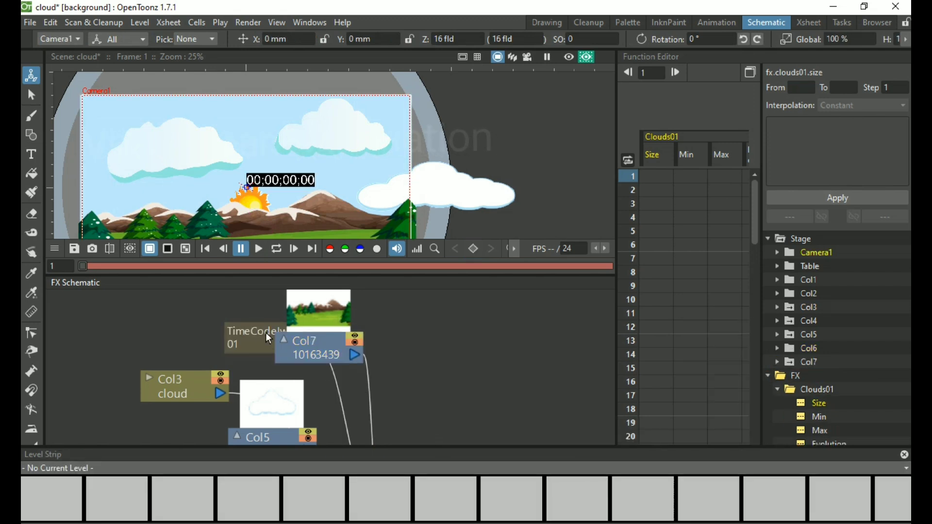
drag(252, 334, 455, 334)
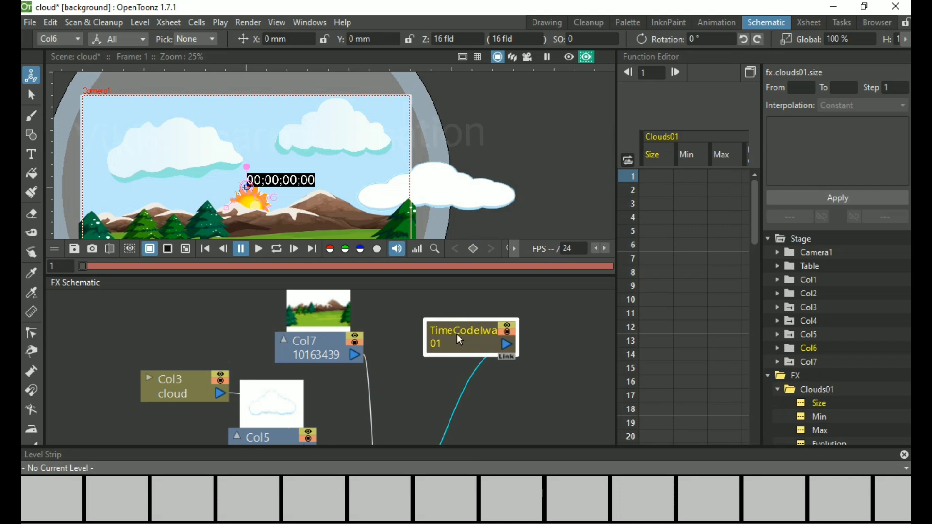
Step: Open the TimeCodeIwa01 settings and toggle Show Box off and back on
double_click(456, 334)
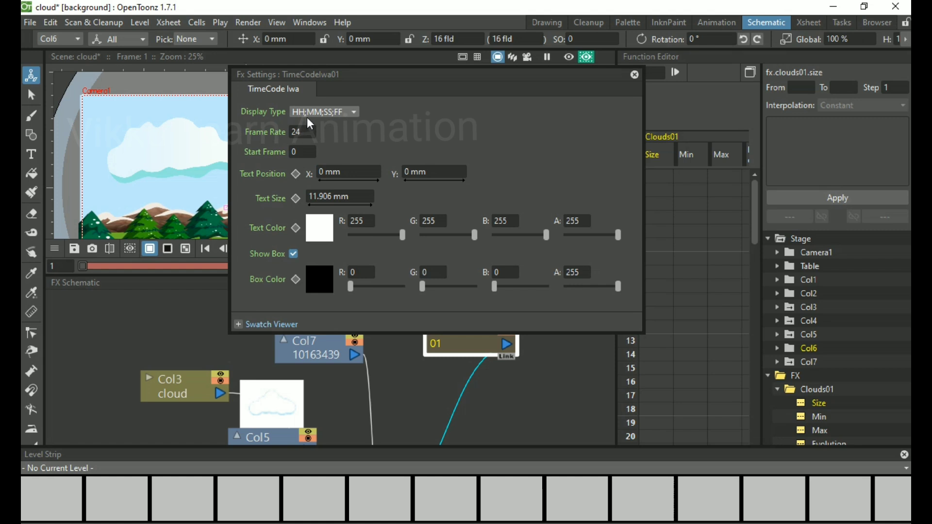
drag(340, 76, 573, 131)
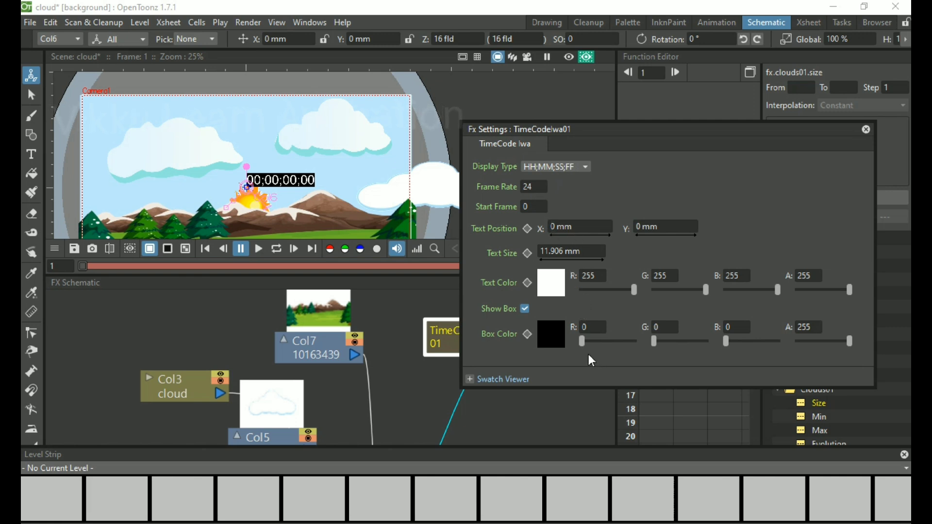
click(525, 309)
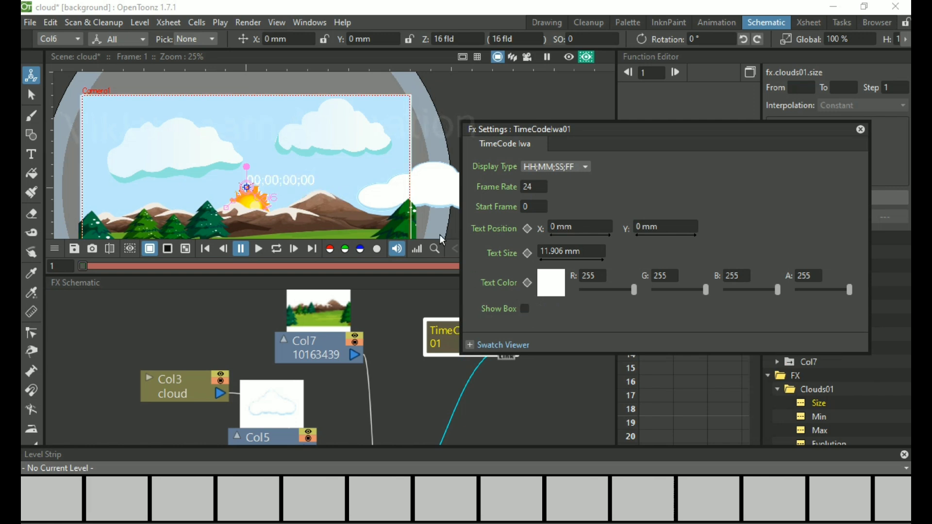
click(525, 308)
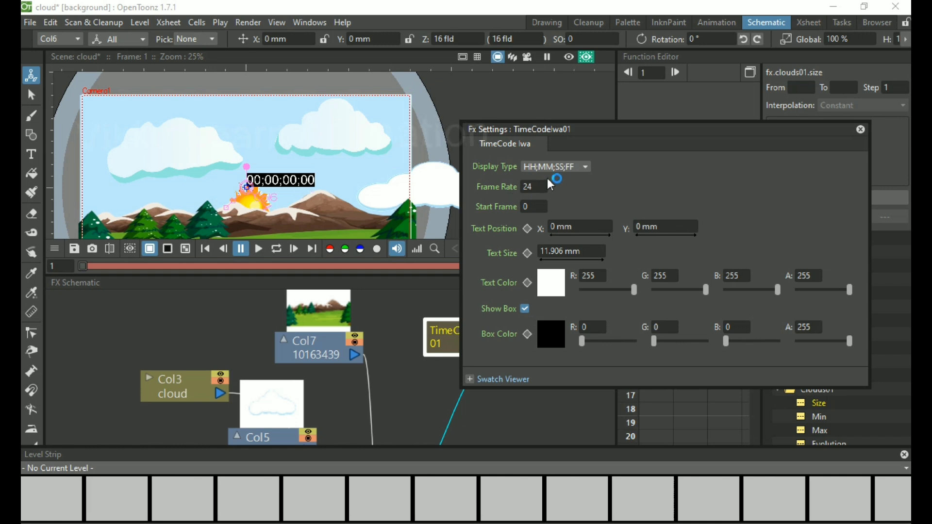
Step: Try the Frame Number display type for the time code, and set Display Type to HH:MM:SS:FF
click(585, 169)
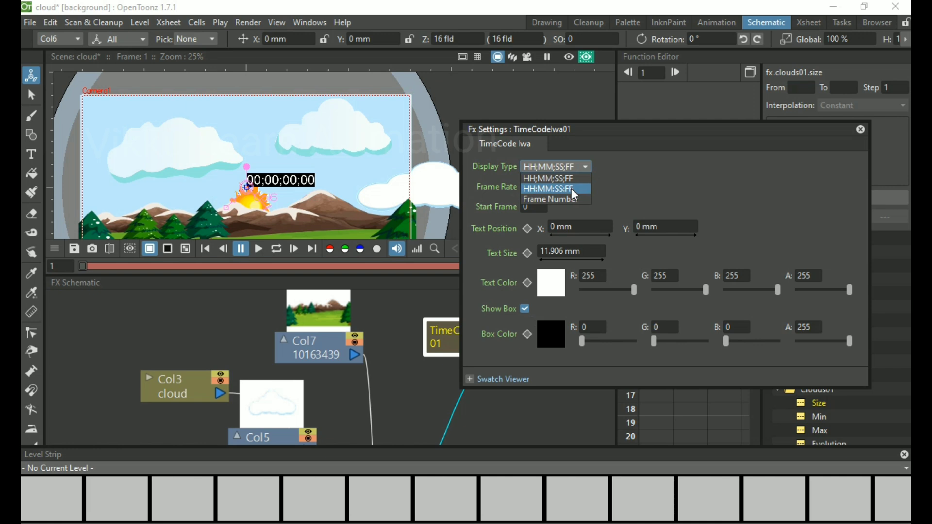
click(573, 200)
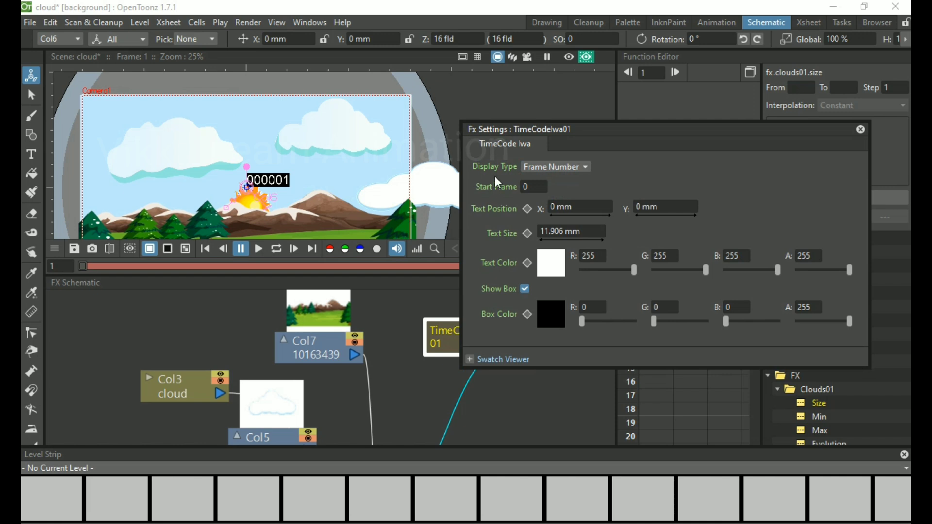
click(554, 171)
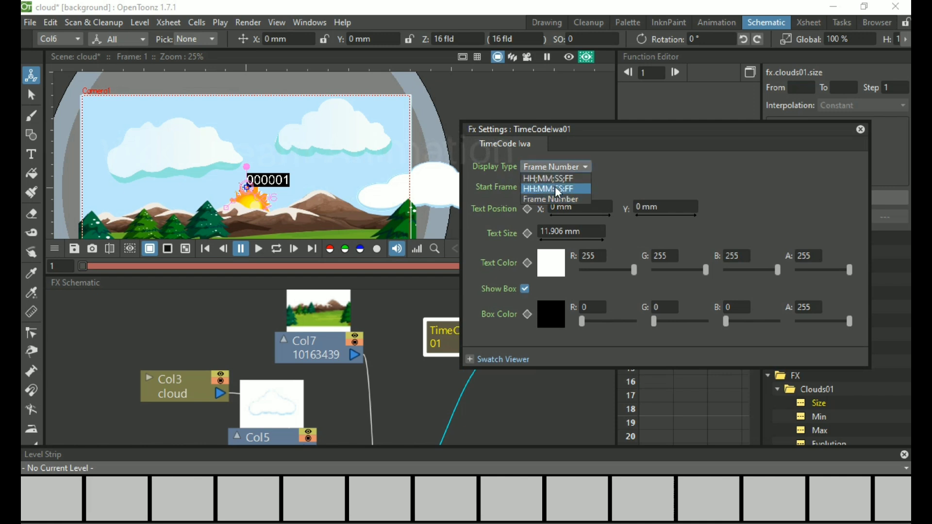
click(557, 189)
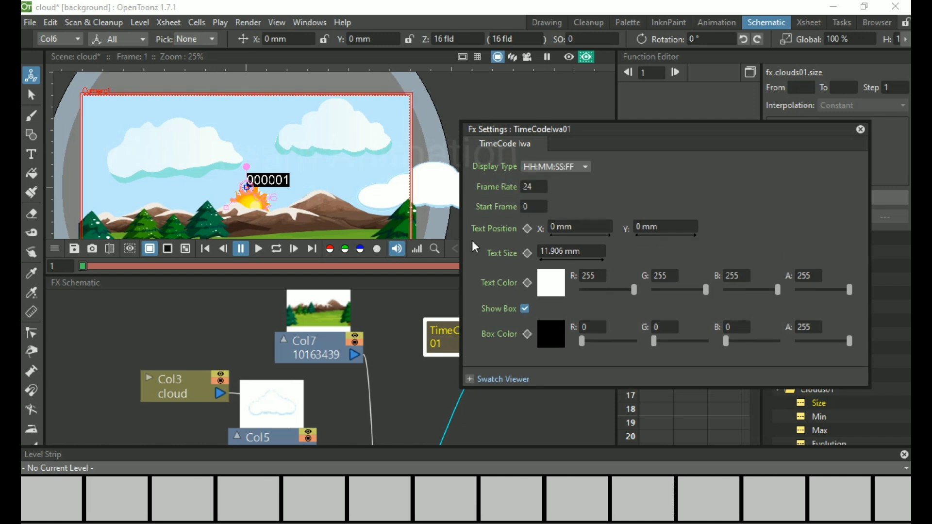
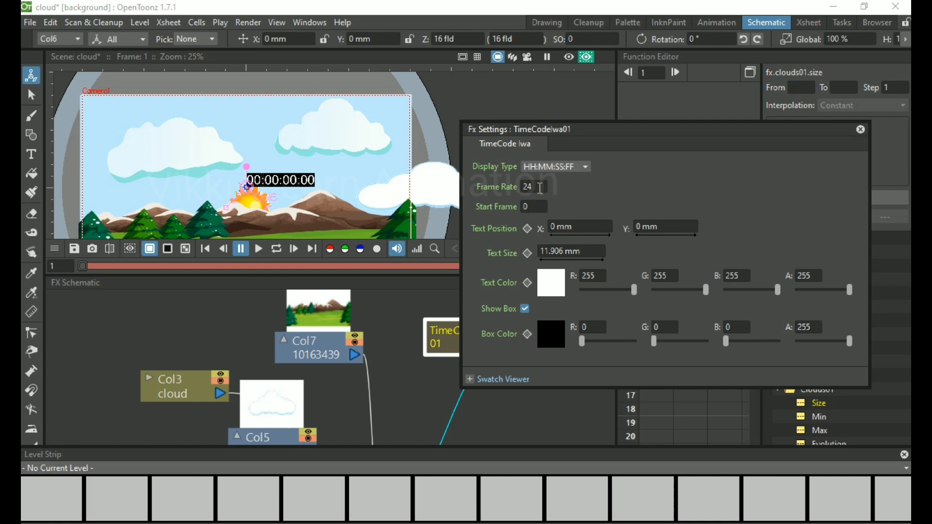
Step: Close the TimeCodeIwa01 settings and delete its node from the FX schematic
click(537, 205)
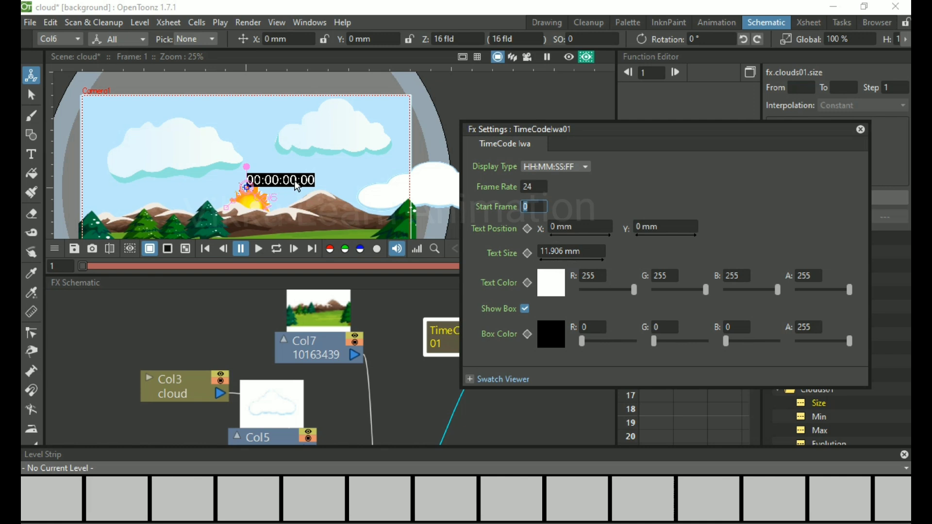
click(418, 316)
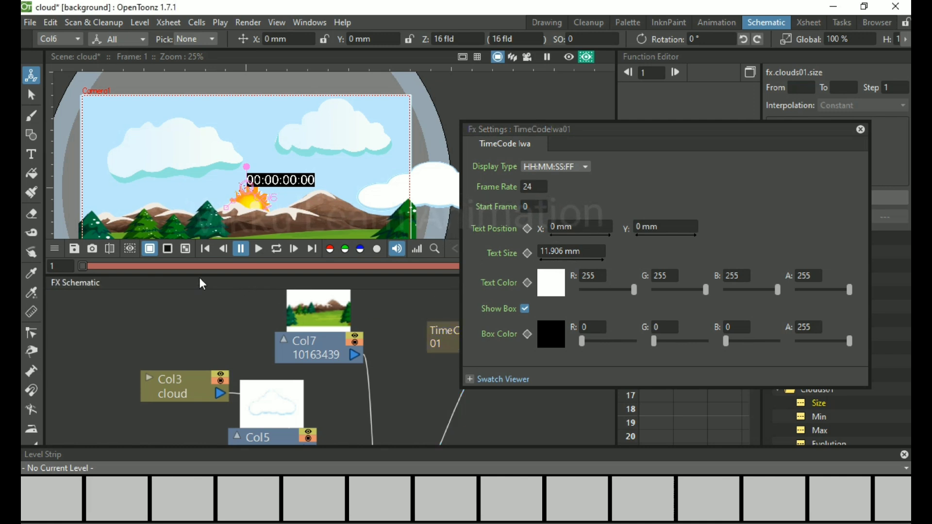
click(860, 129)
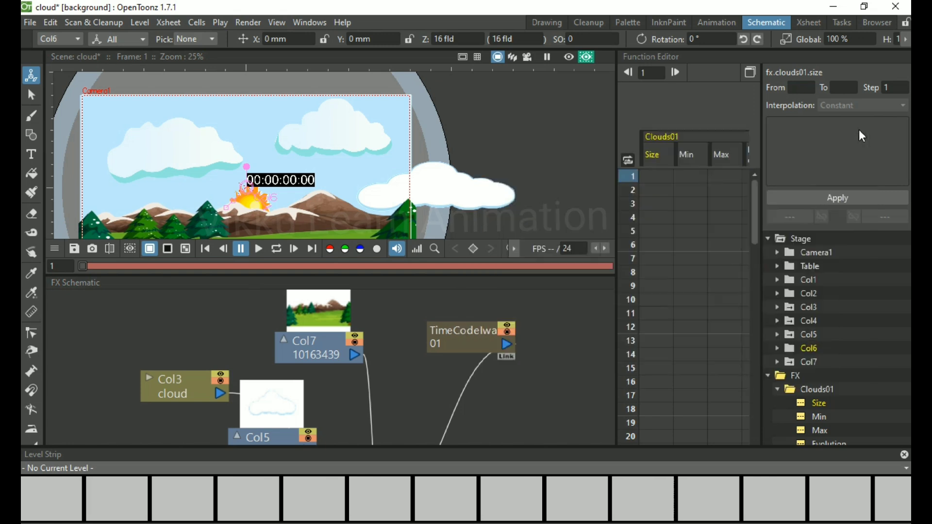
click(458, 344)
key(Delete)
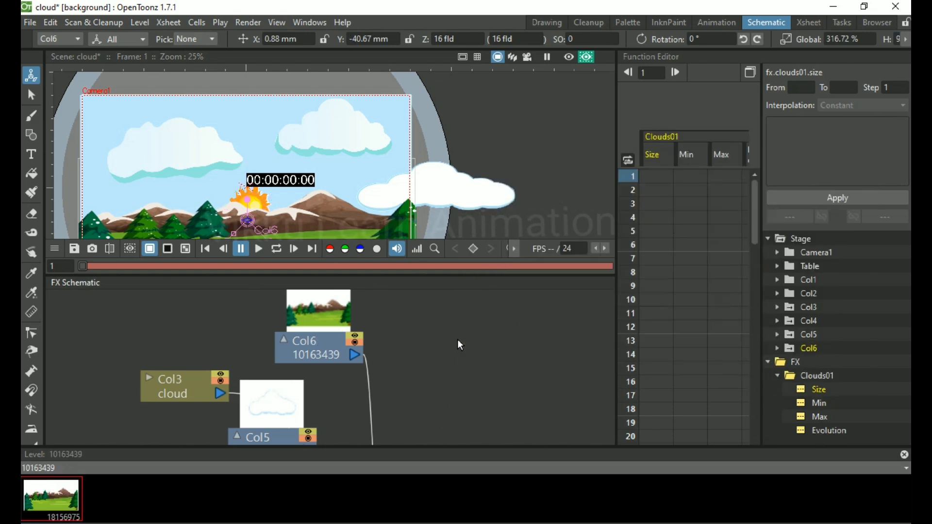
Step: Add a Text Iwa effect from the Render category to landscape column Col6 and place its node beside the landscape column
right_click(321, 355)
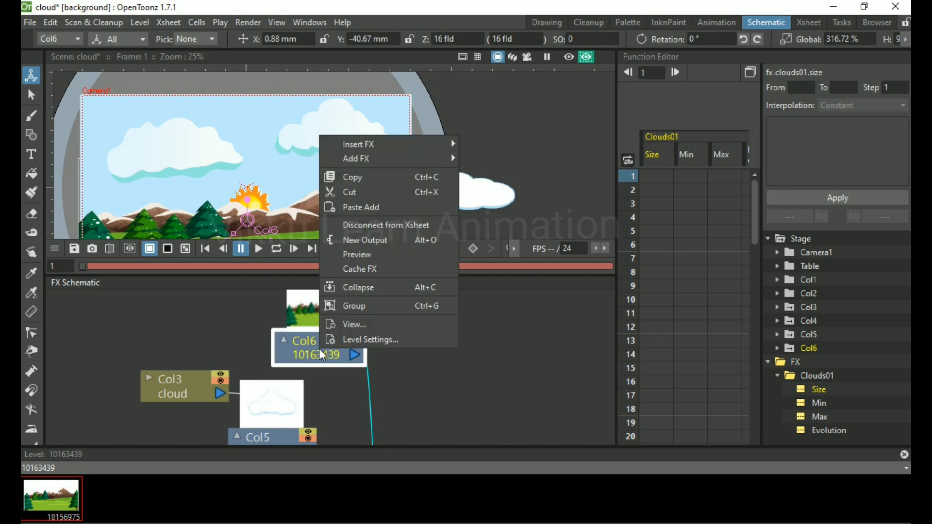
mouse_move(411, 164)
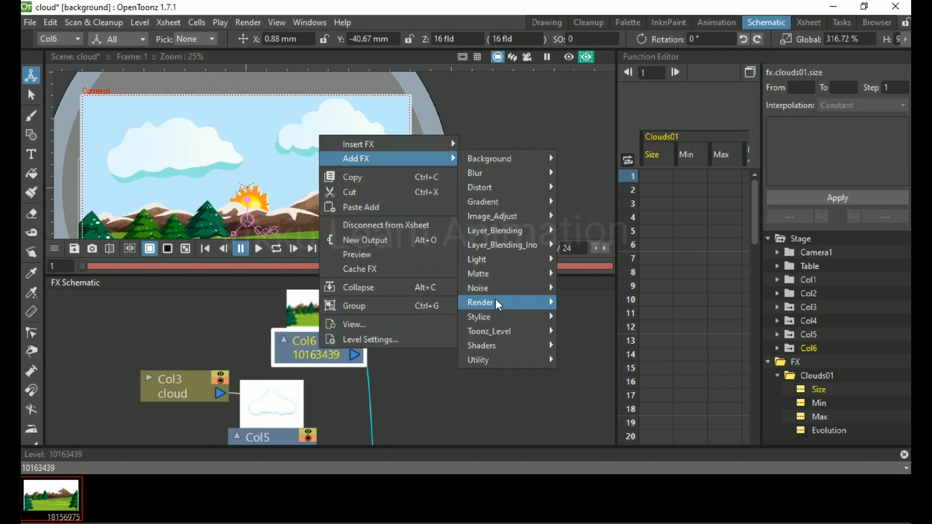
mouse_move(495, 301)
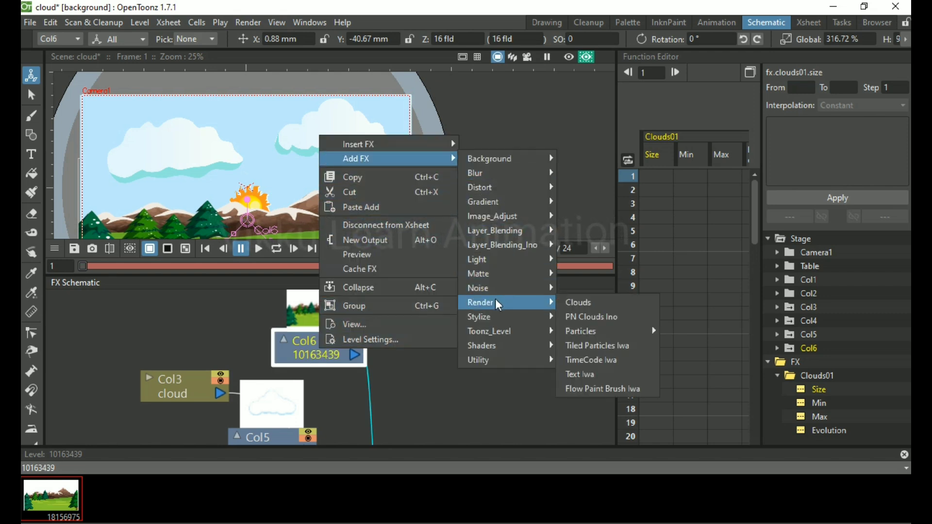
click(593, 376)
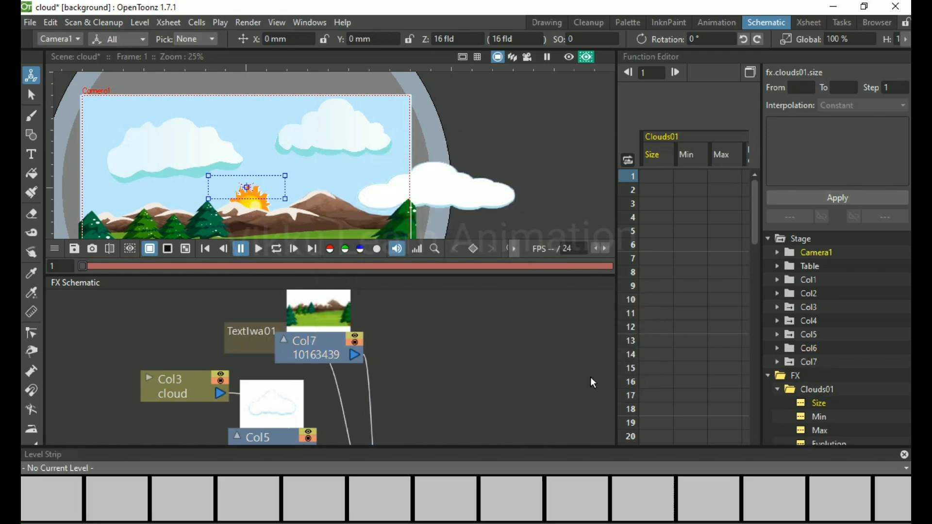
drag(267, 337, 413, 316)
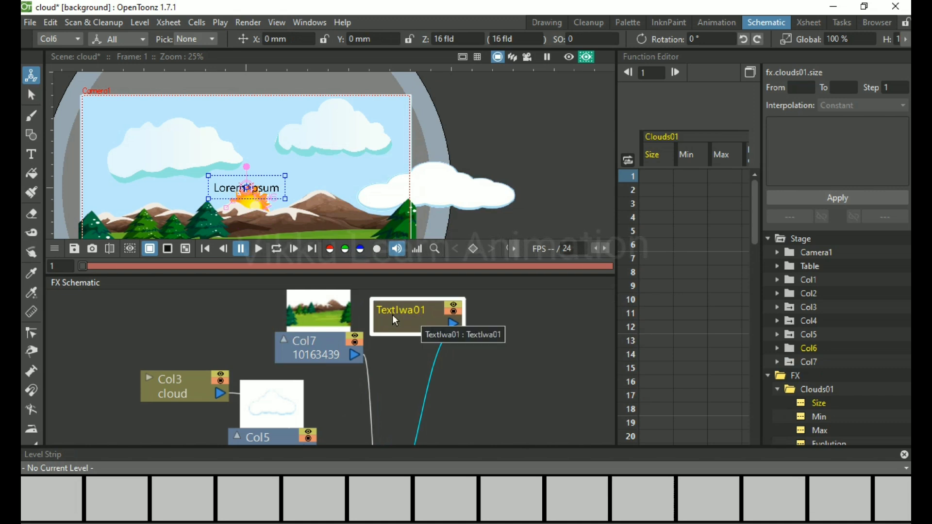
scroll(216, 198, up, 3)
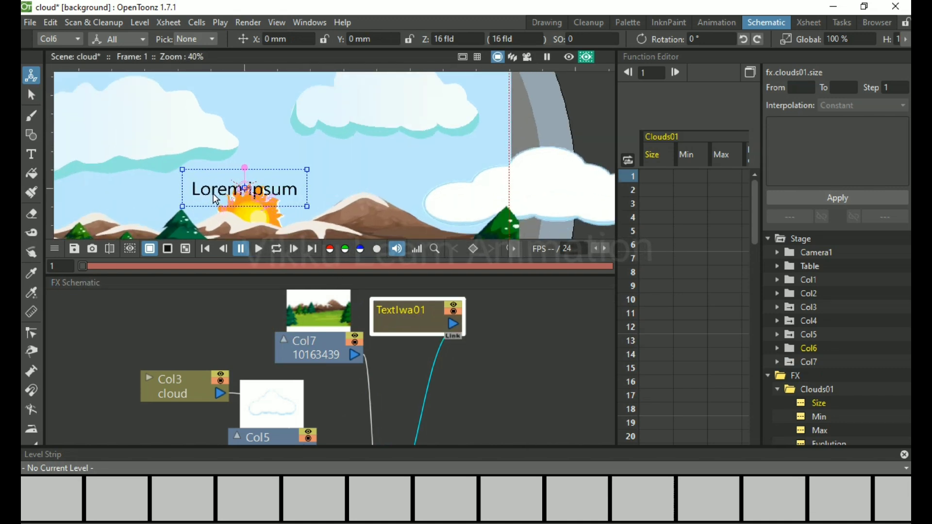
scroll(268, 194, down, 1)
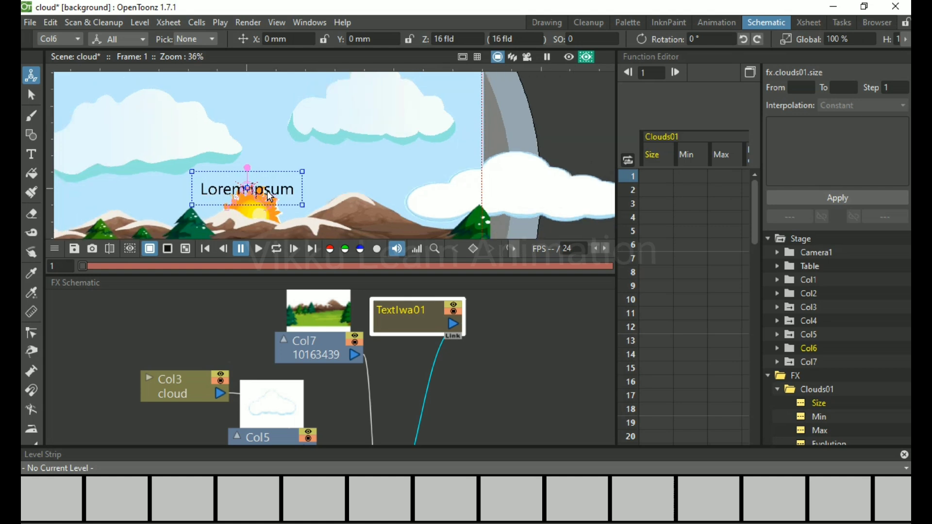
scroll(267, 191, down, 2)
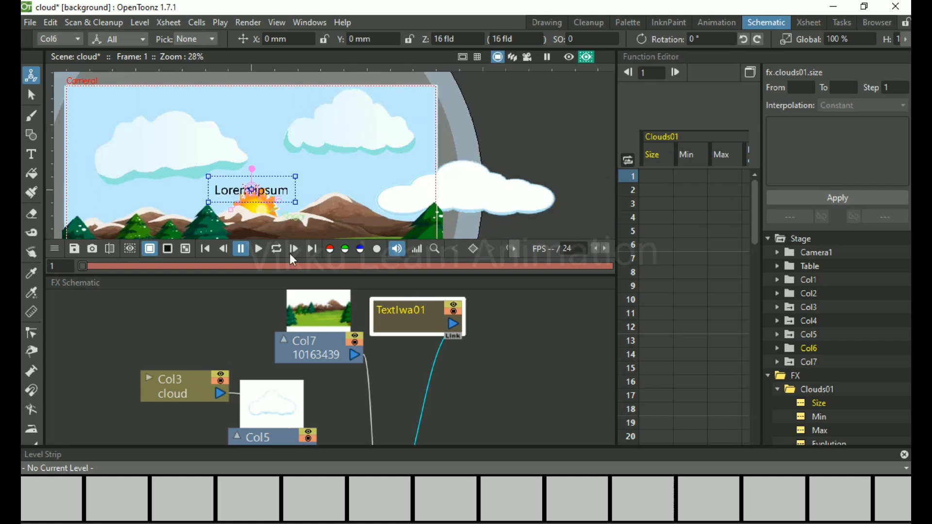
Step: Open the TextIwa01 settings, try the Nearby Note Column and Specified Note Column sources, and set Source back to Input Text
double_click(401, 313)
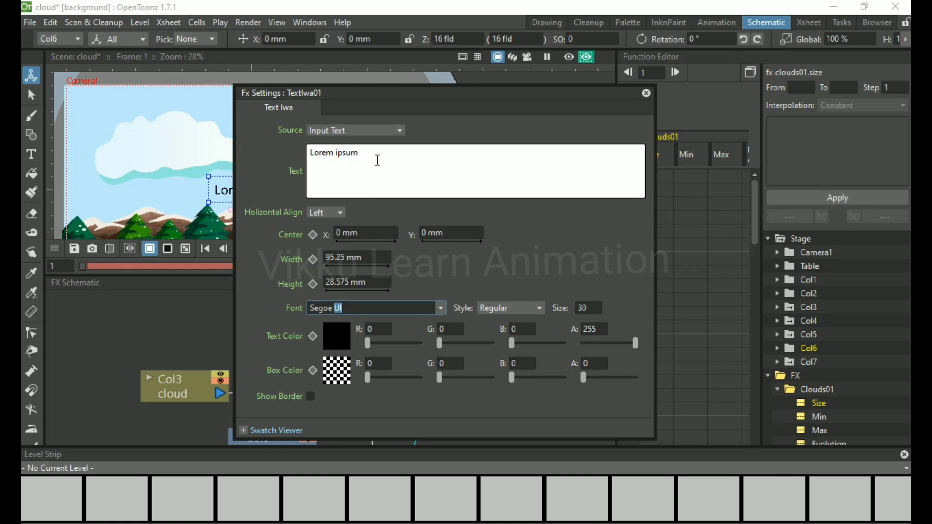
click(391, 130)
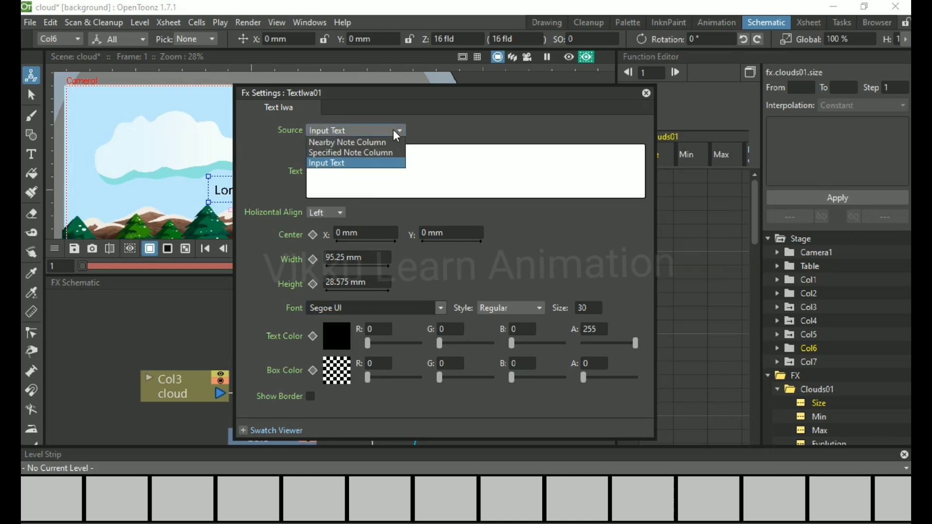
click(379, 144)
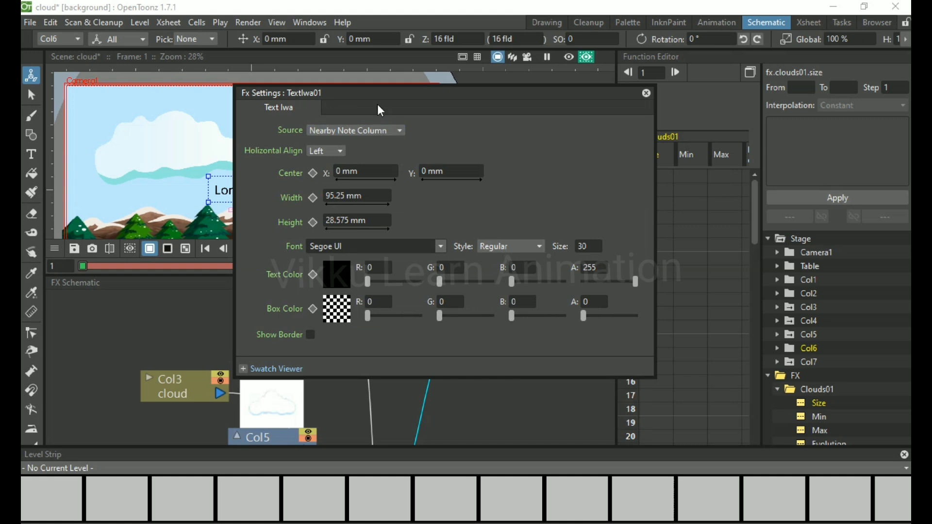
drag(380, 94, 607, 146)
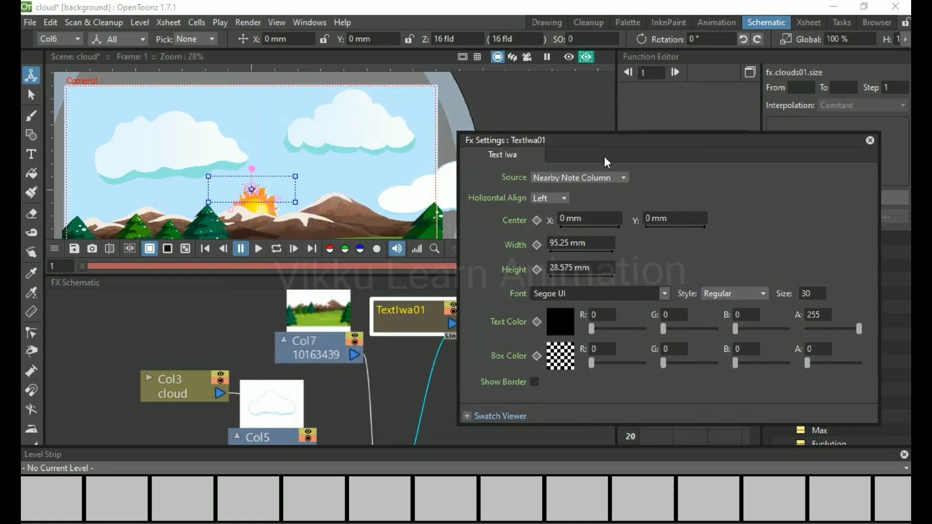
click(600, 178)
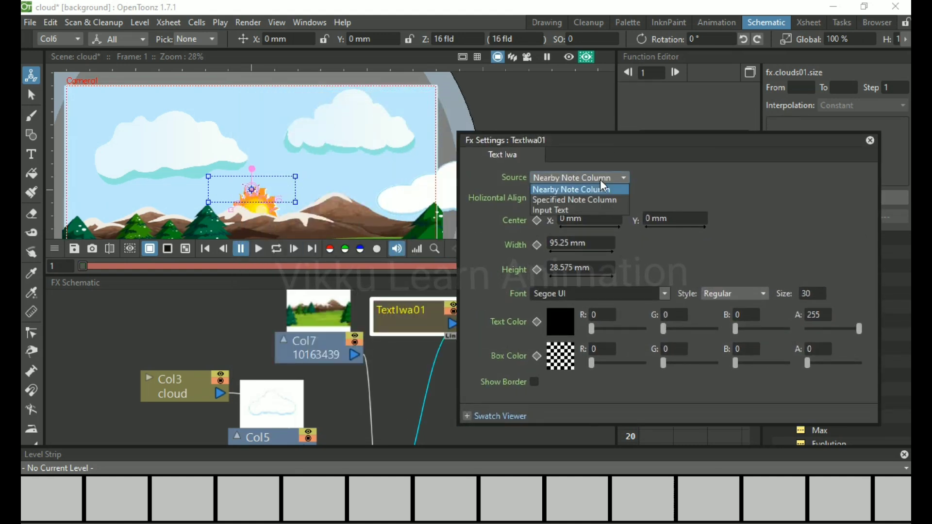
click(580, 201)
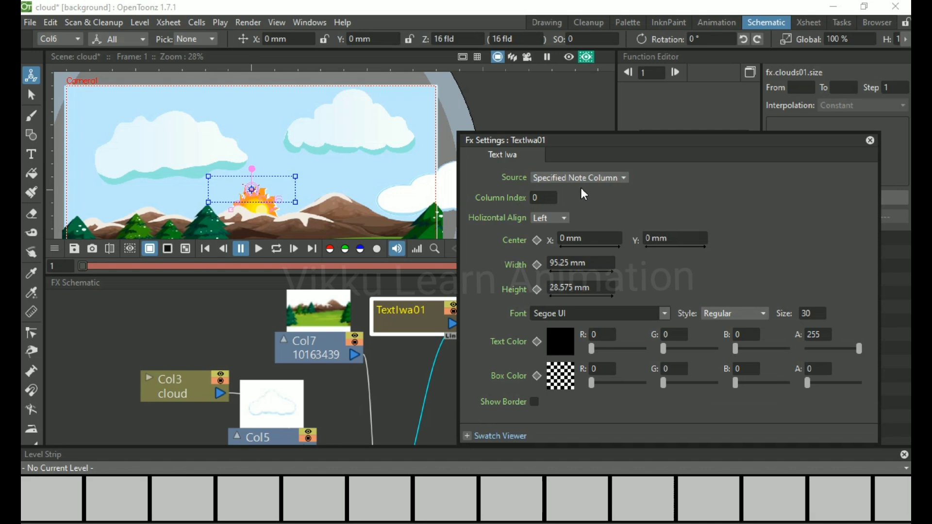
click(610, 177)
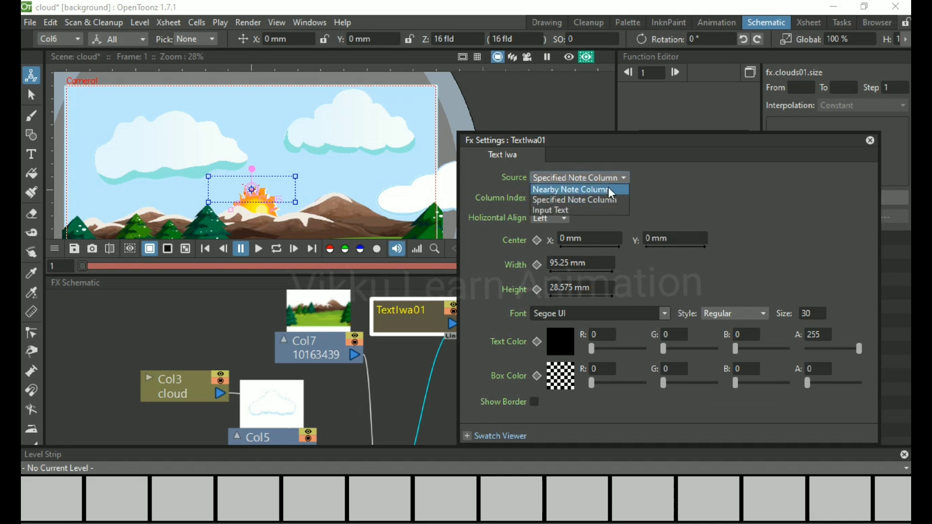
click(604, 190)
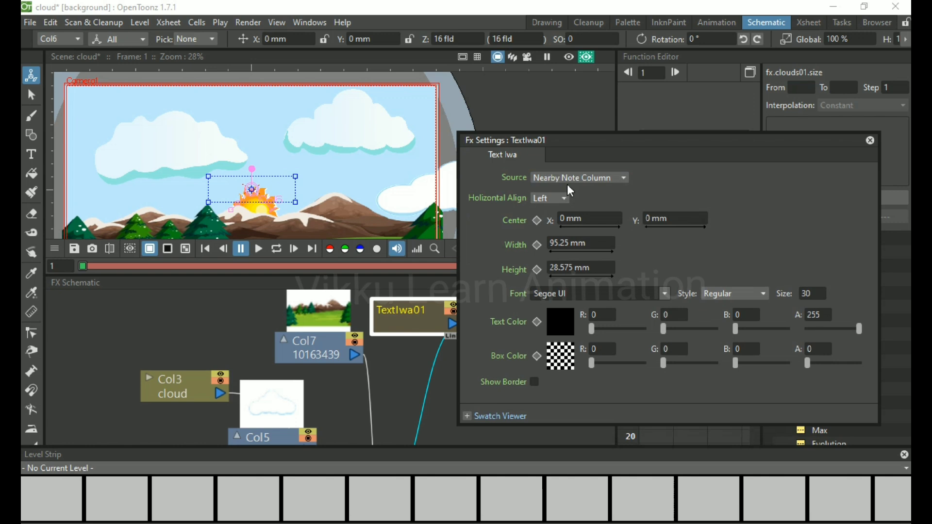
click(588, 177)
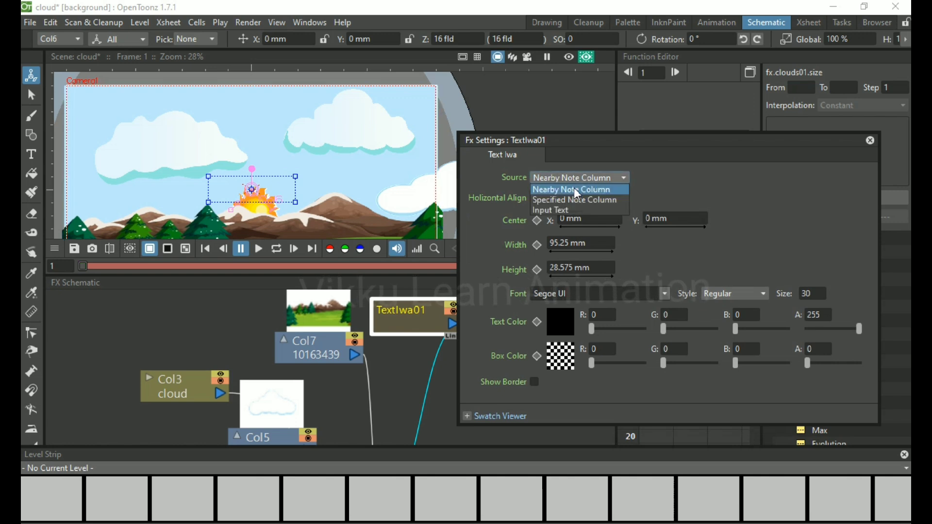
click(571, 210)
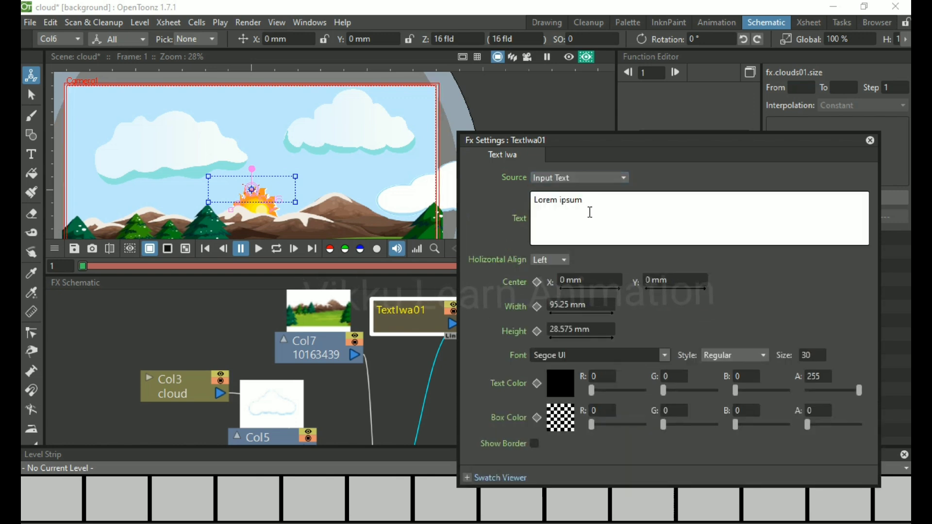
Step: Replace the placeholder text of the Text Iwa effect with "Vikku learn Animation"
double_click(571, 201)
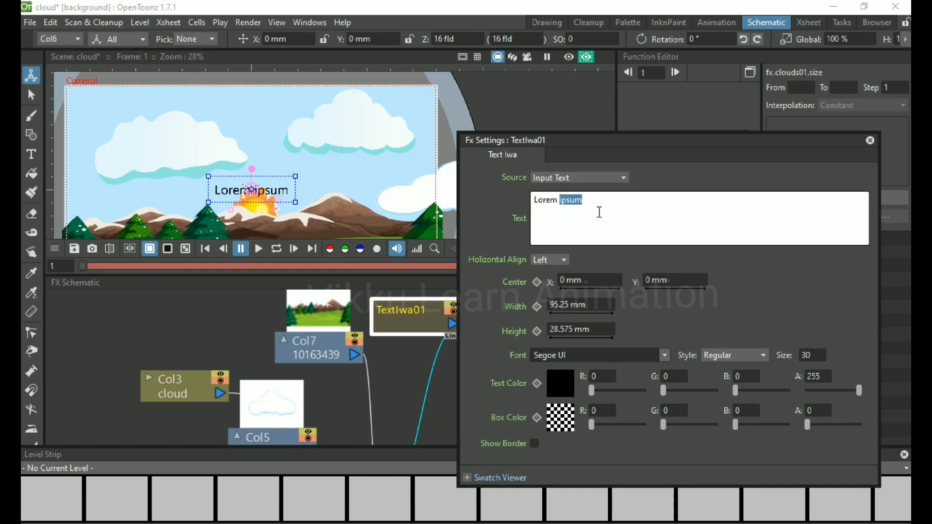
key(BackSpace)
key(BackSpace)
key(BackSpace)
key(BackSpace)
key(BackSpace)
key(BackSpace)
key(BackSpace)
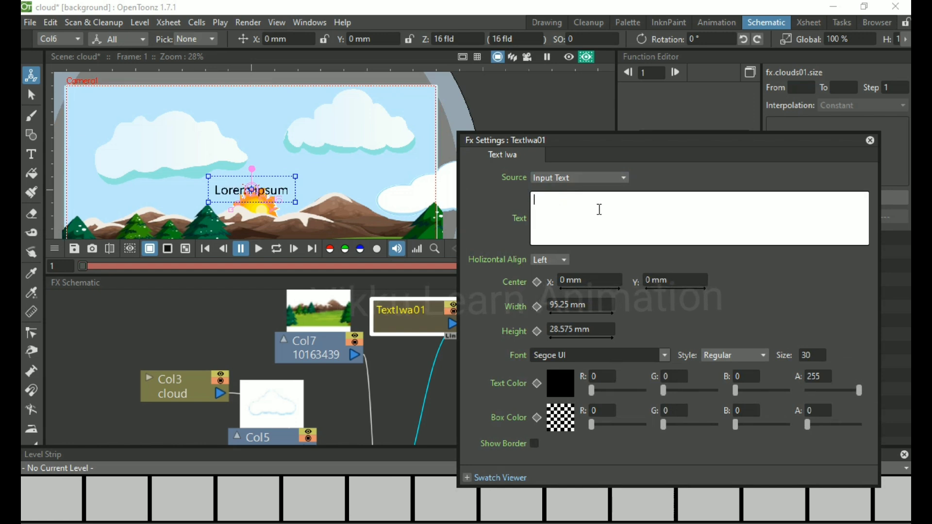
text(vik)
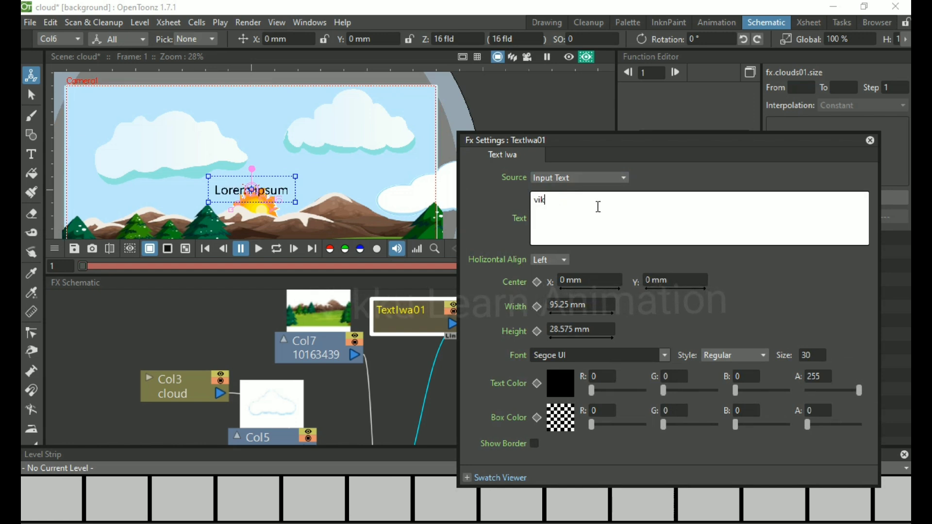
key(BackSpace)
key(BackSpace)
key(BackSpace)
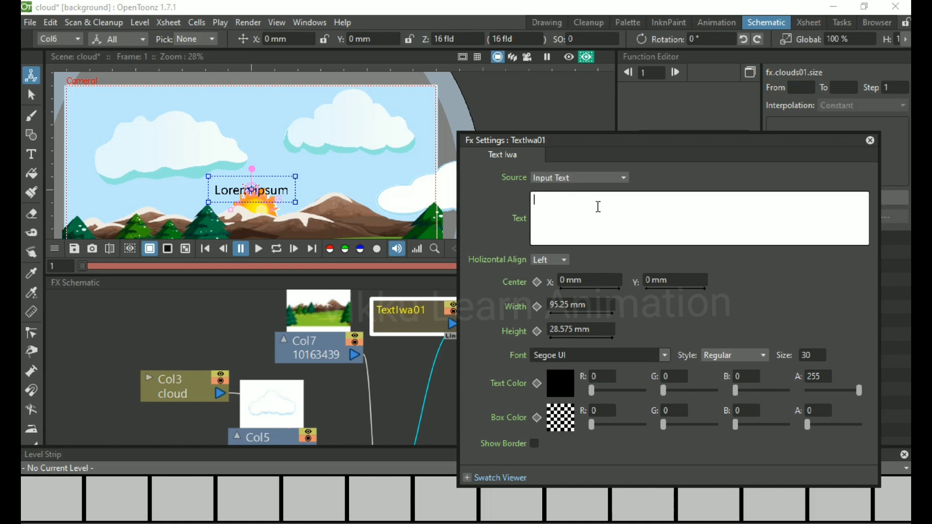
text(Vikku learn Animation)
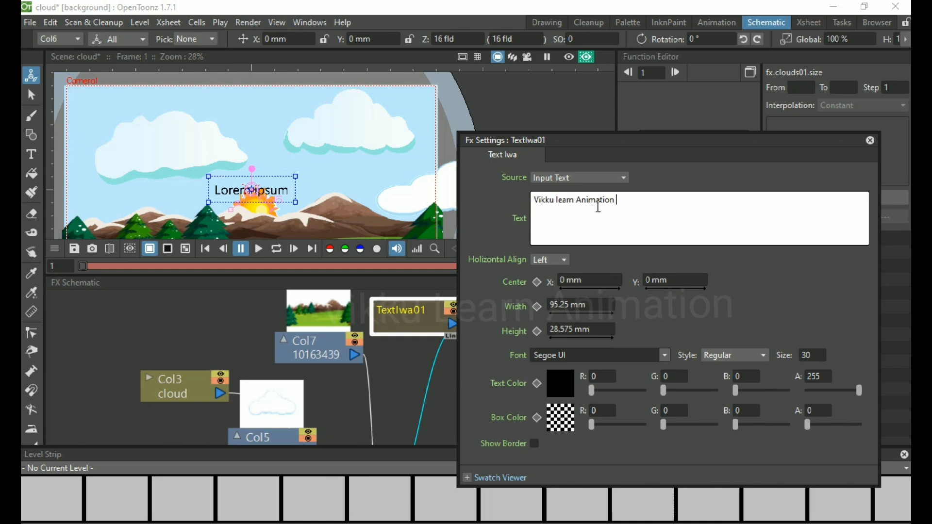
Step: Set the horizontal alignment of the Text Iwa text to Right
click(566, 260)
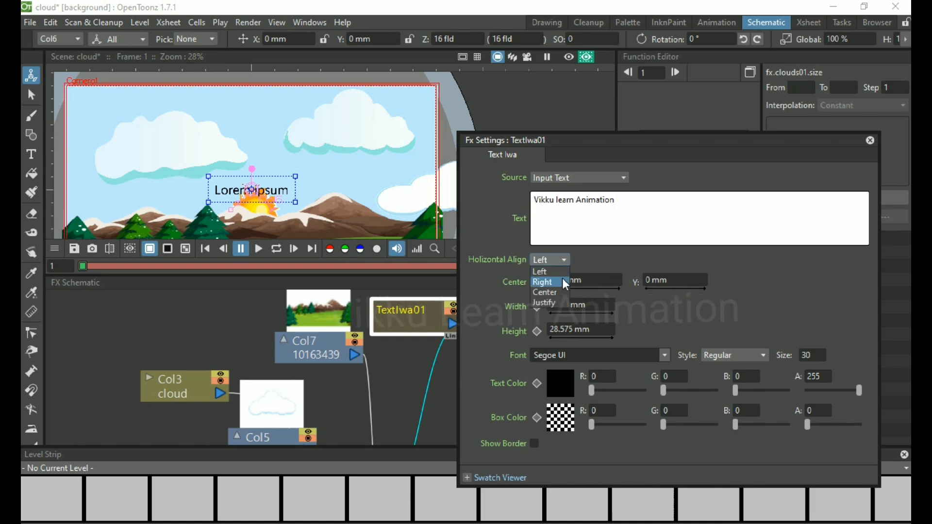
click(563, 281)
click(561, 261)
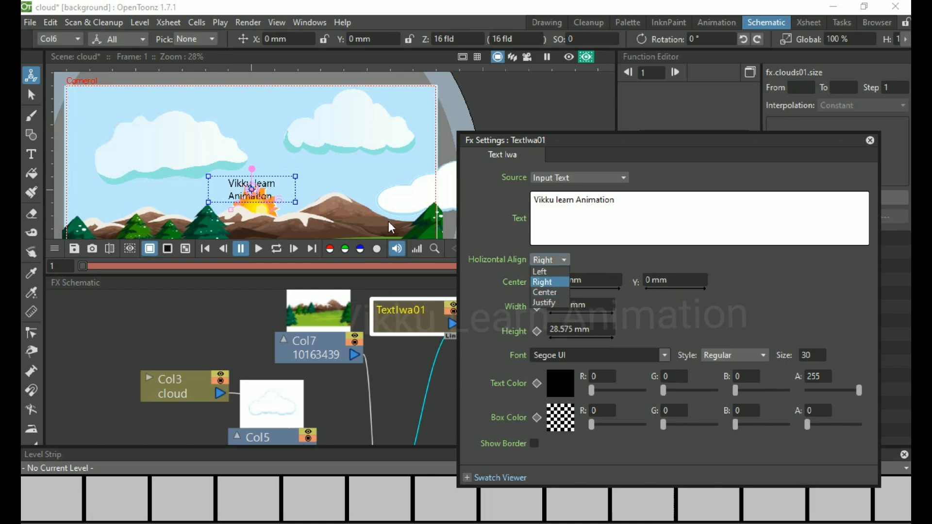
click(331, 180)
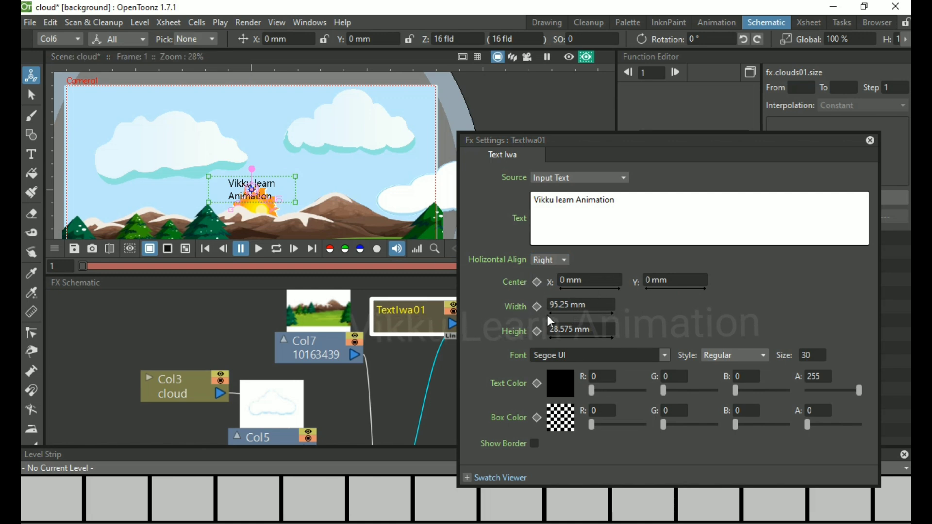
Step: Set the width of the Text Iwa text box to 150 mm
click(587, 306)
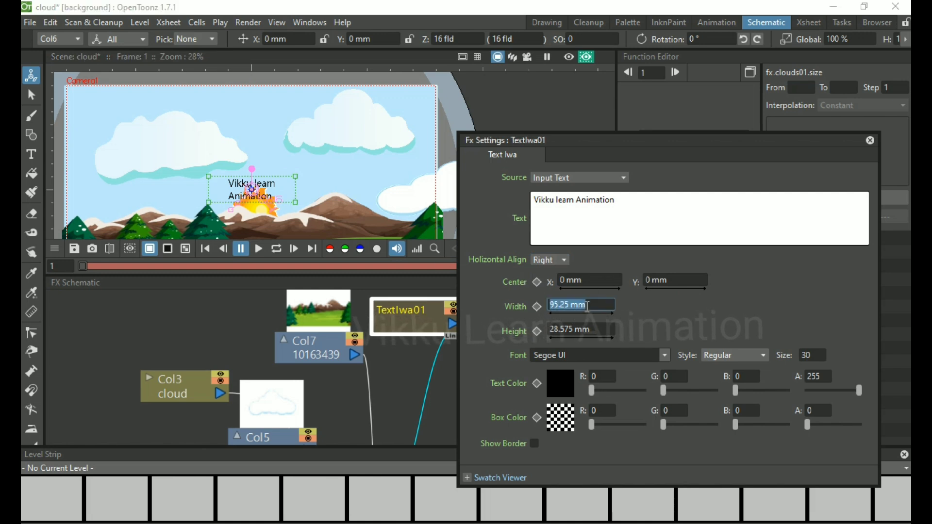
text(1)
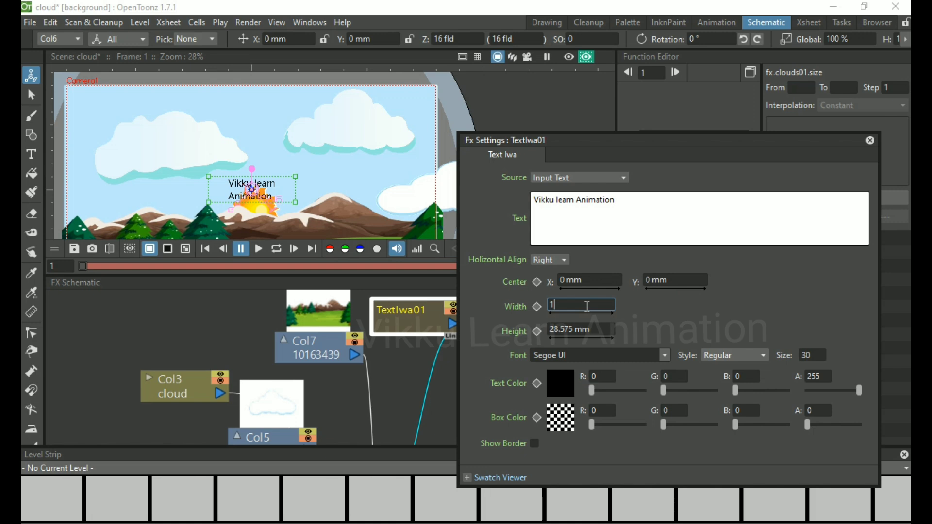
text(50)
key(Return)
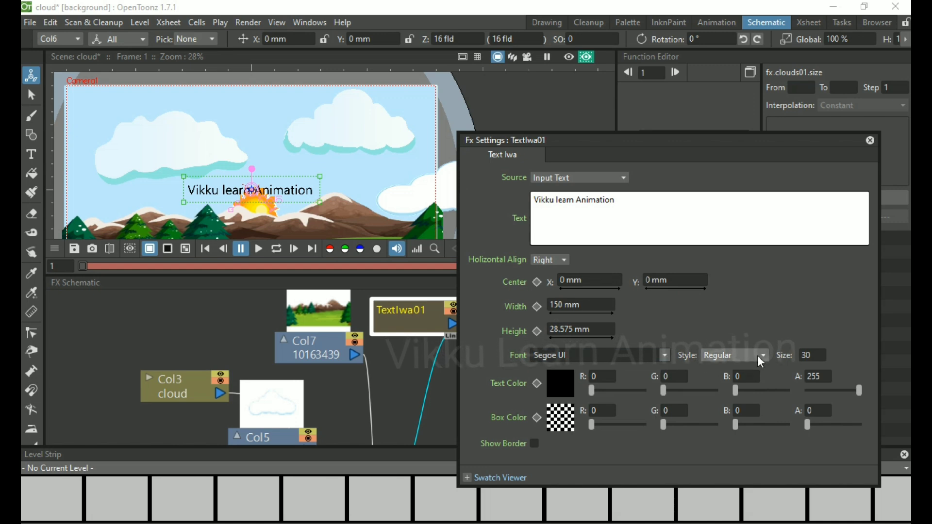
Step: Change the Text Iwa font to Sanskrit Text, check its available styles, and inspect the lettering up close
click(665, 356)
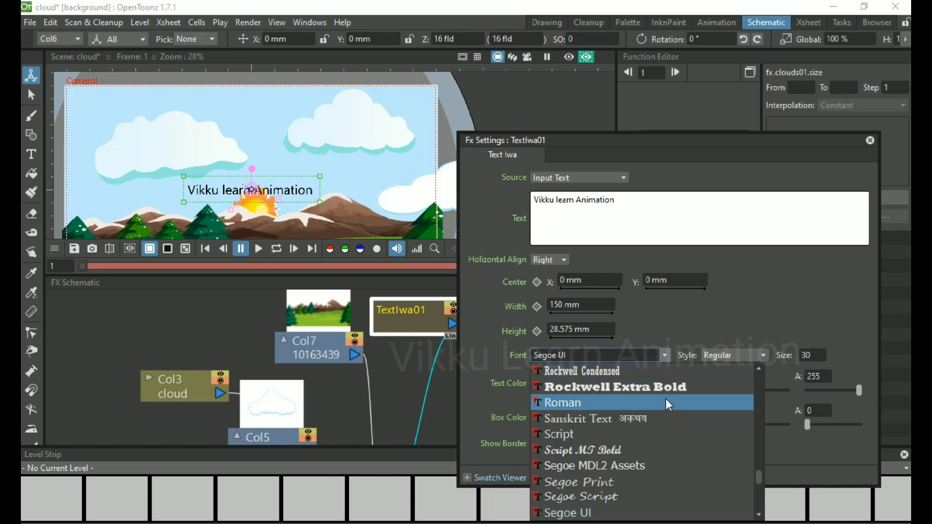
click(654, 418)
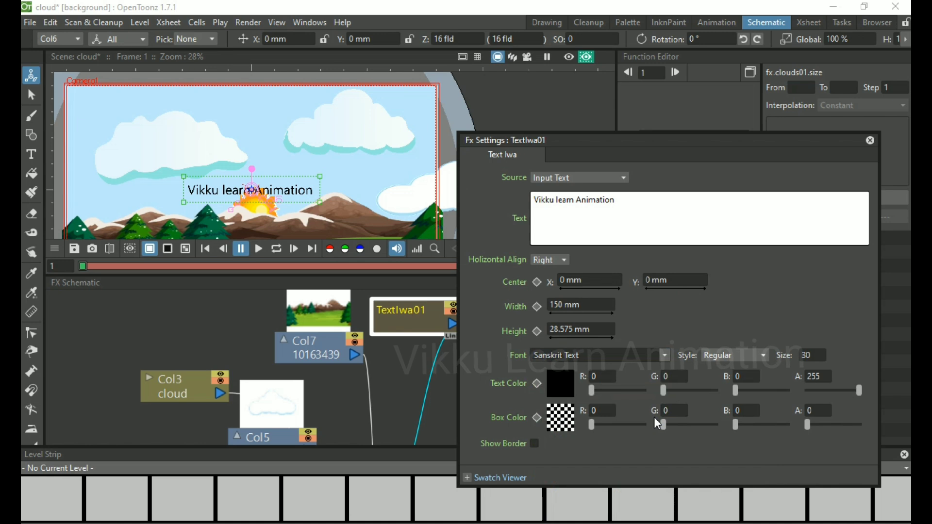
click(737, 354)
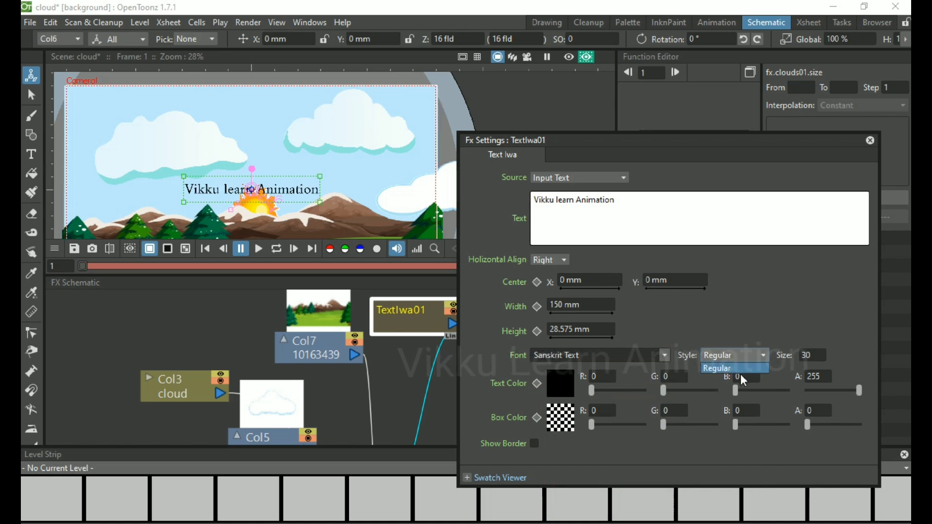
click(761, 355)
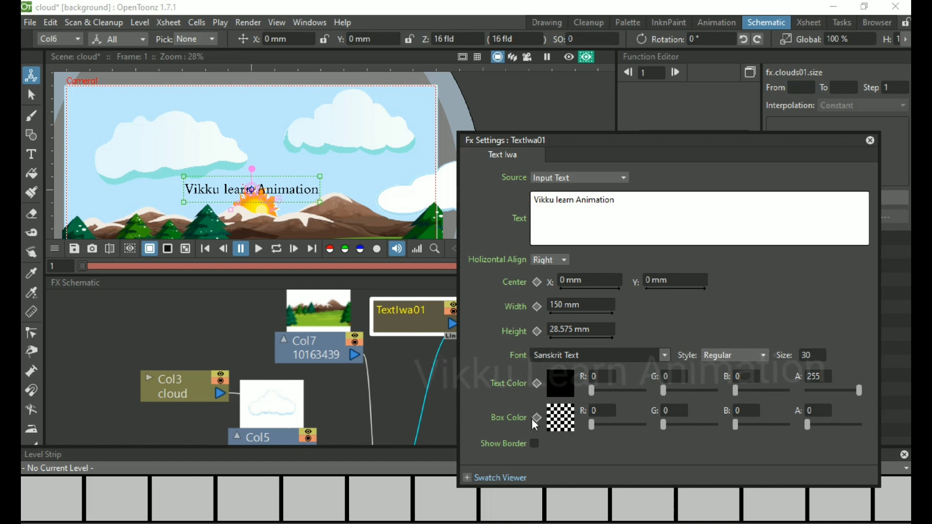
scroll(292, 195, up, 3)
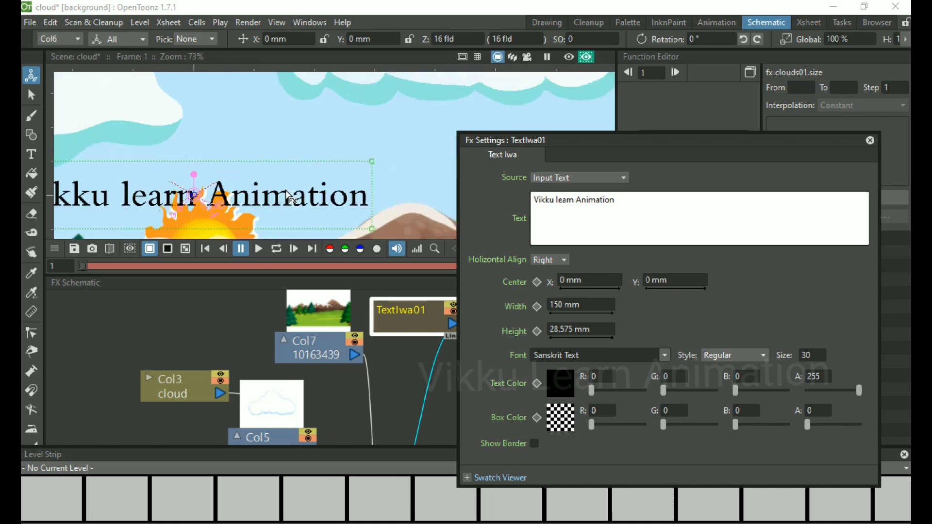
scroll(290, 197, up, 3)
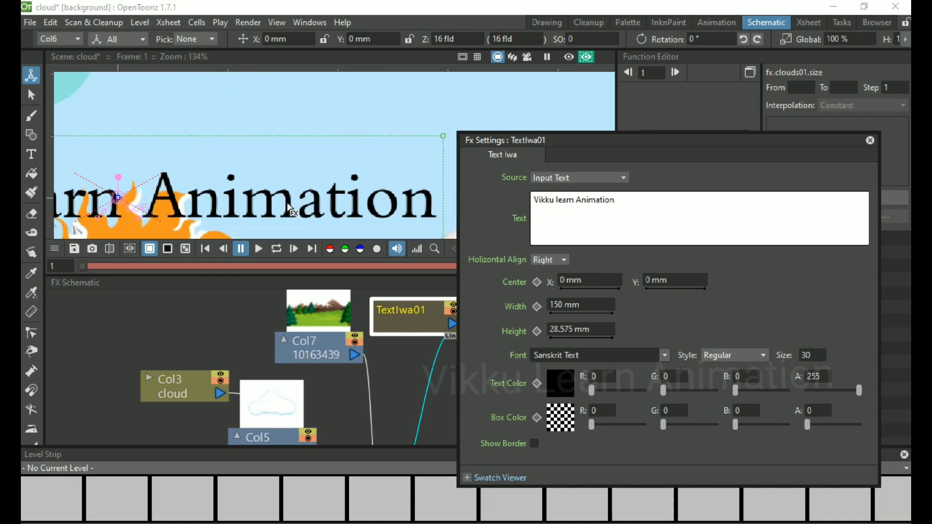
Step: Give the Text Iwa box a visible border and an opaque red fill (R 214, A 255), and align its text Left
scroll(290, 210, down, 6)
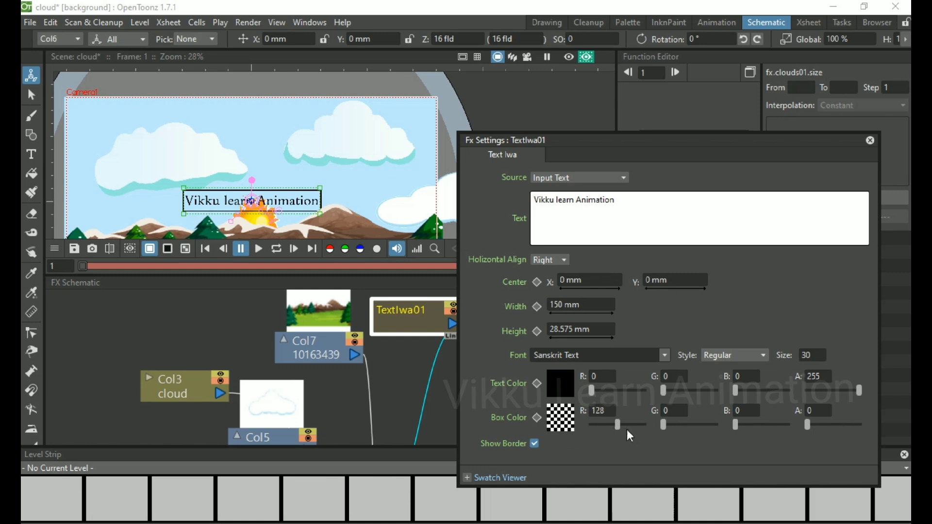
drag(627, 431, 638, 432)
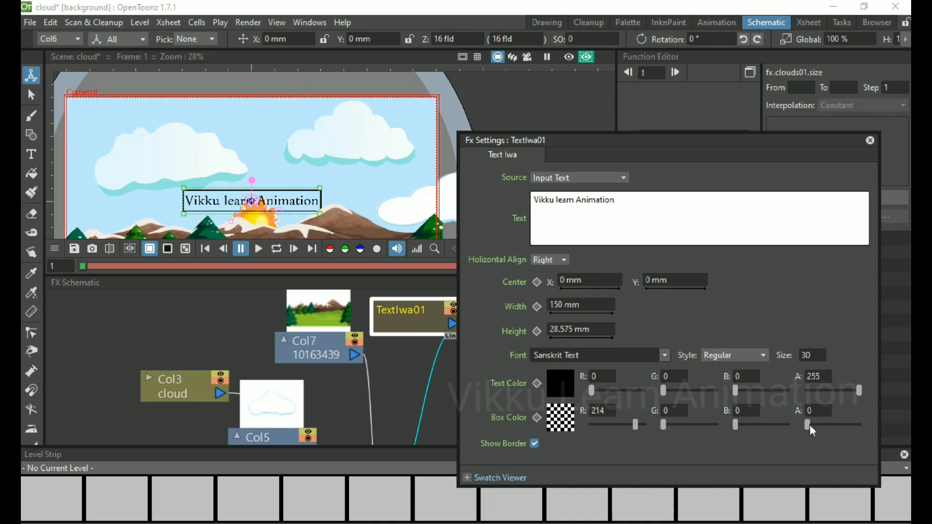
drag(807, 424, 881, 442)
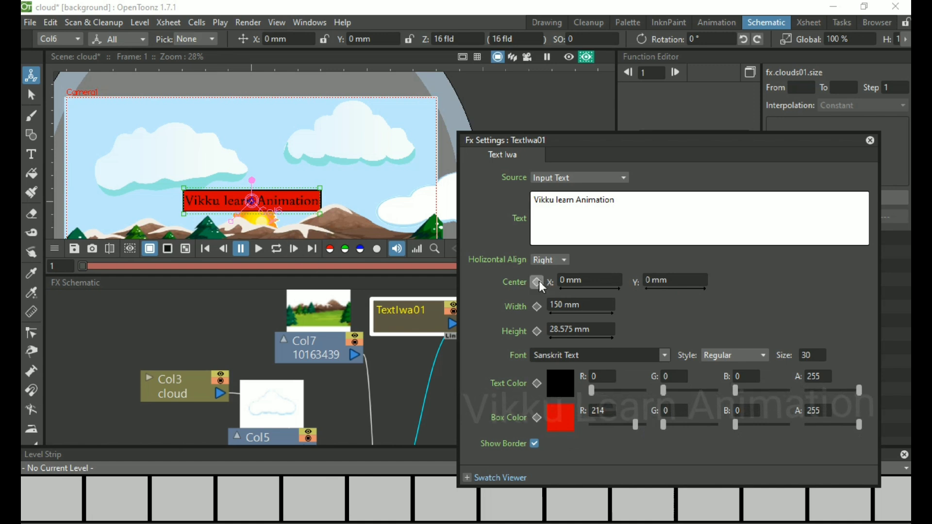
click(563, 264)
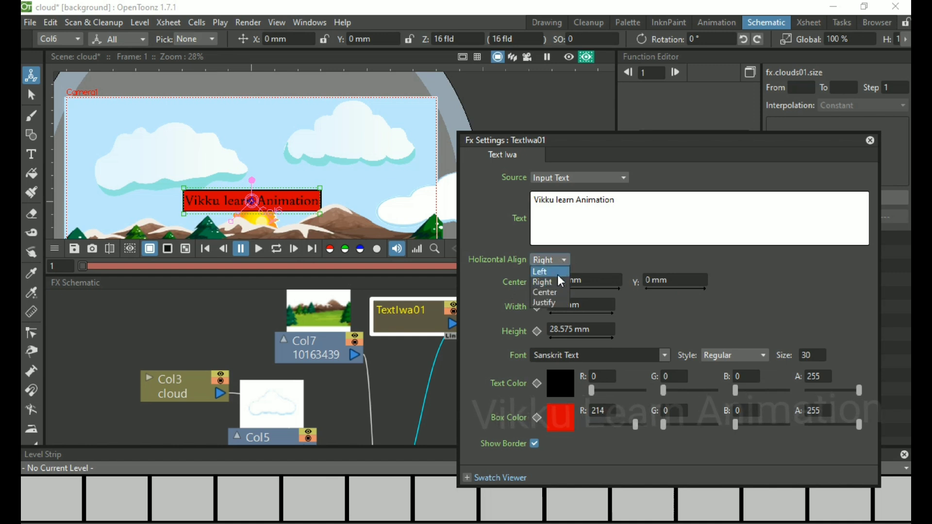
click(558, 270)
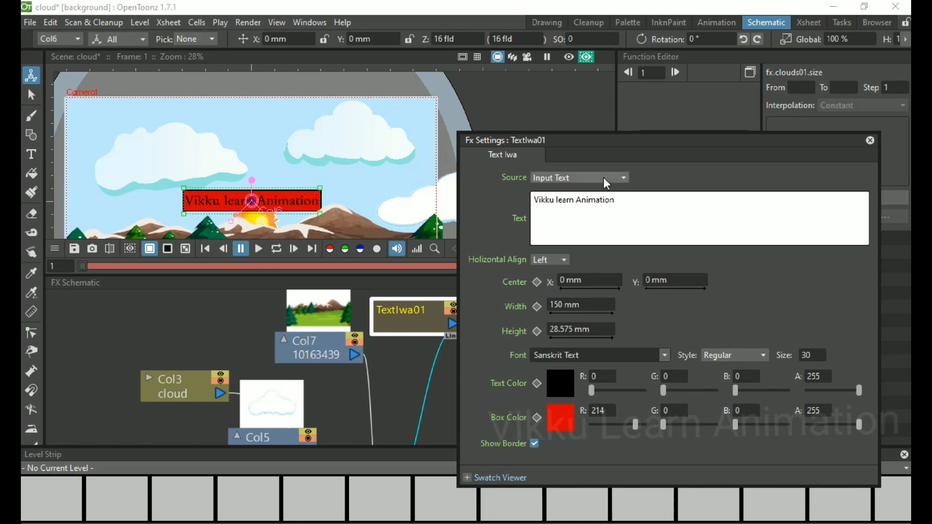
Step: Delete the Text Iwa effect and add a Flow Paint Brush Iwa effect to the Col6 landscape column
click(414, 313)
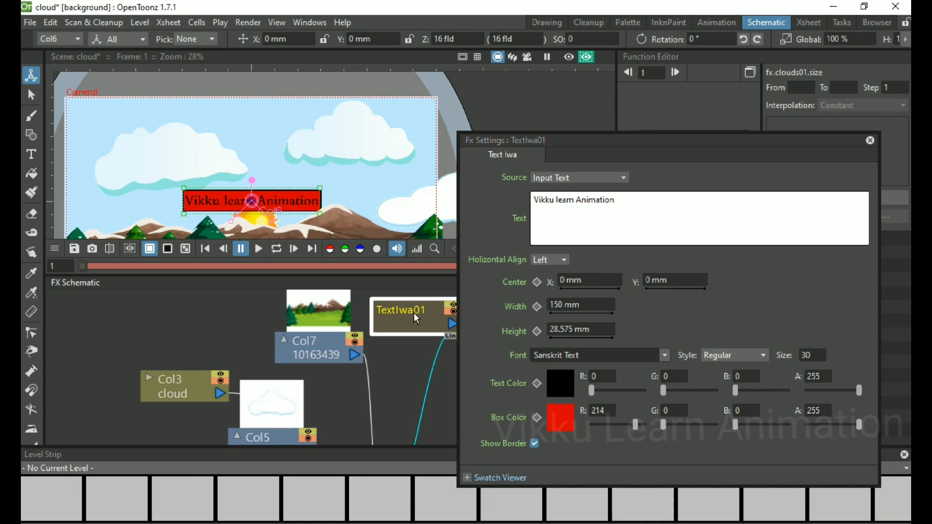
key(Delete)
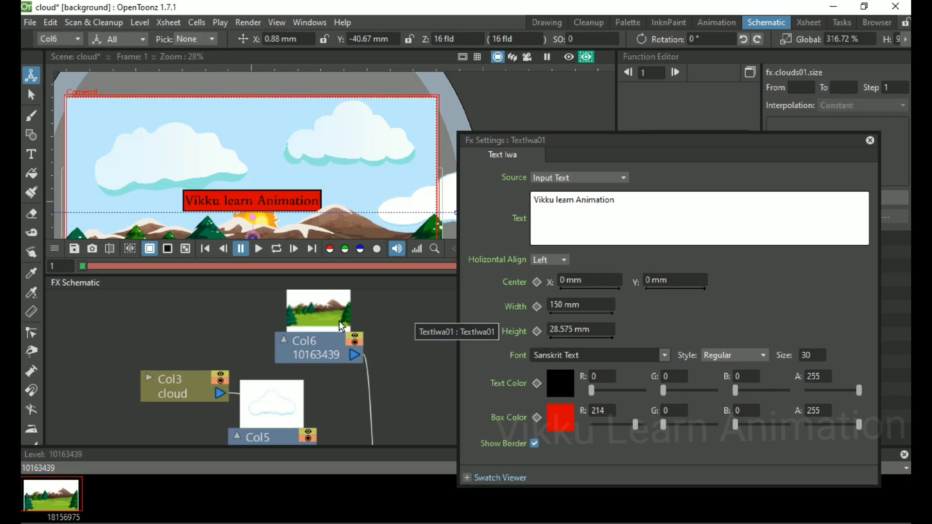
click(324, 340)
right_click(325, 340)
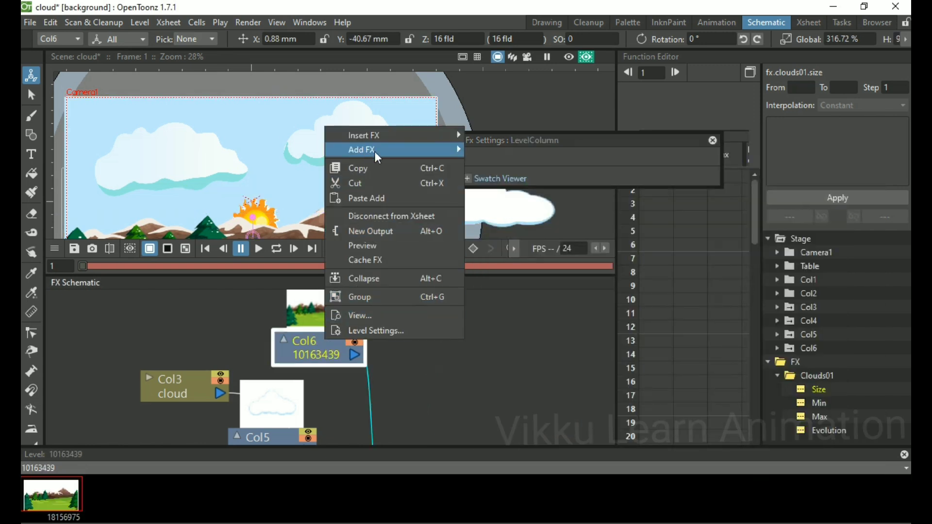
mouse_move(397, 152)
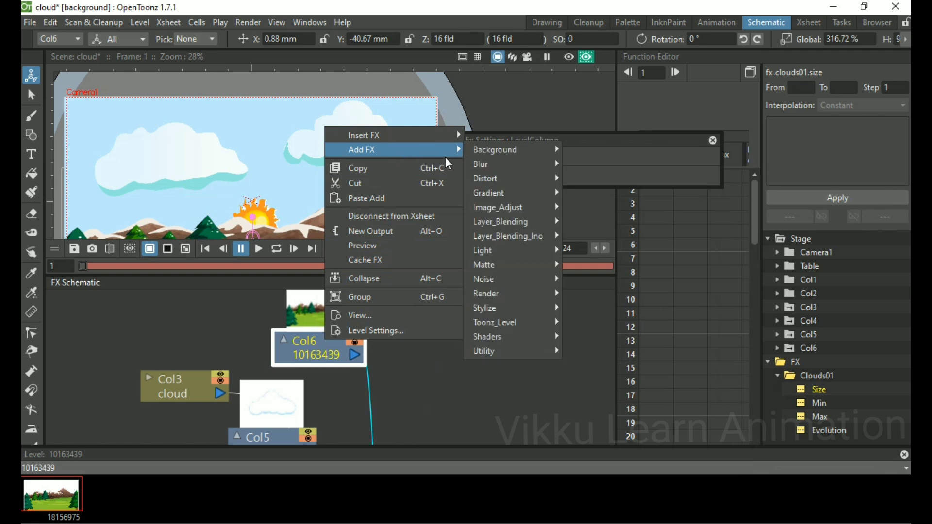
mouse_move(493, 296)
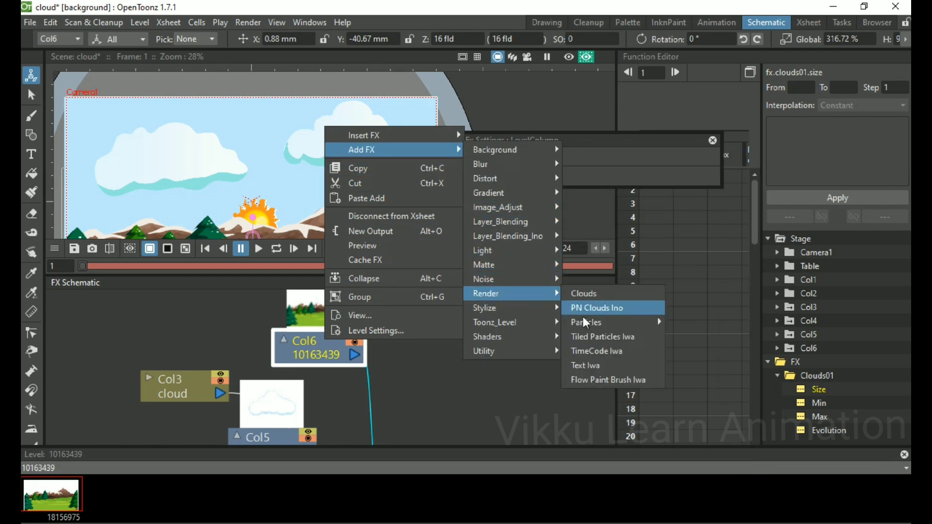
click(612, 381)
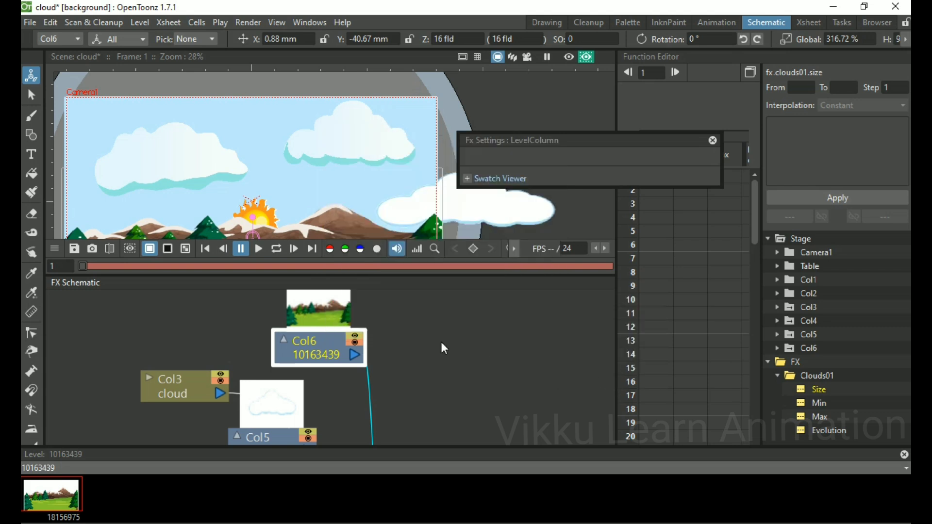
drag(436, 354, 403, 324)
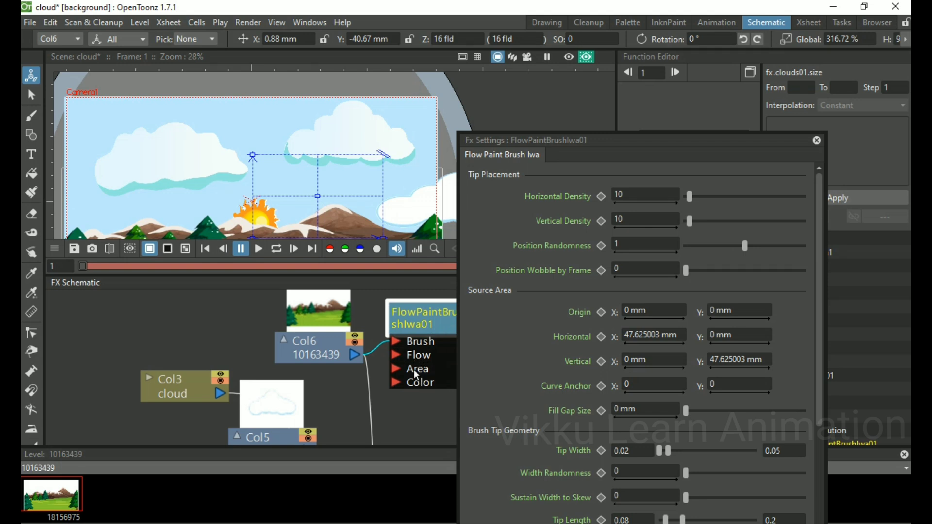
Step: Spread out the Flow Paint Brush Iwa, Col6 and Col5 nodes in the FX schematic so their connections are clear
drag(417, 317, 395, 308)
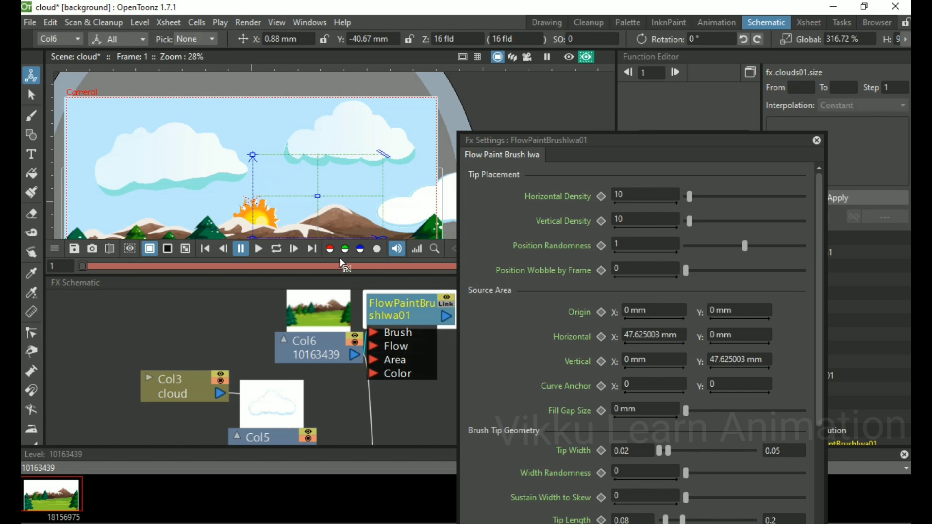
drag(259, 348, 247, 348)
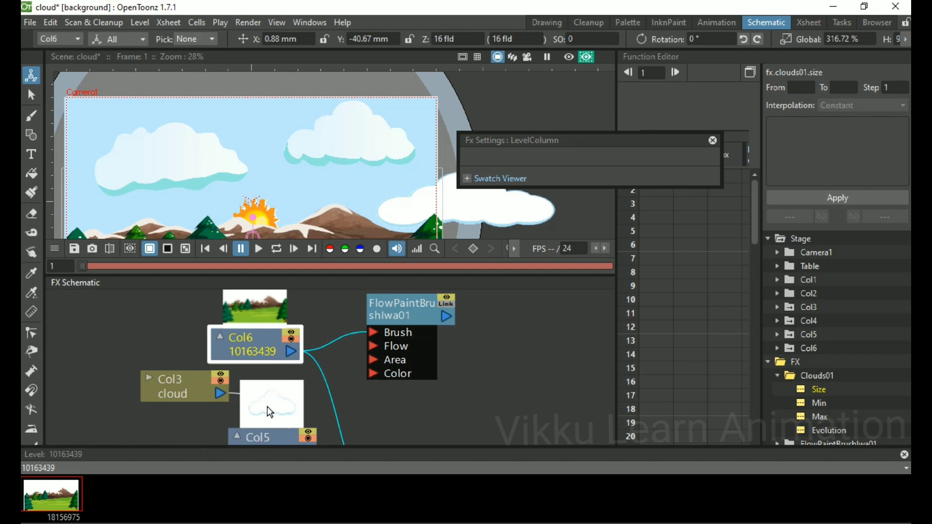
drag(273, 430, 181, 369)
Step: Connect the Col6 landscape output to the Flow input of the Flow Paint Brush Iwa node
scroll(257, 425, down, 2)
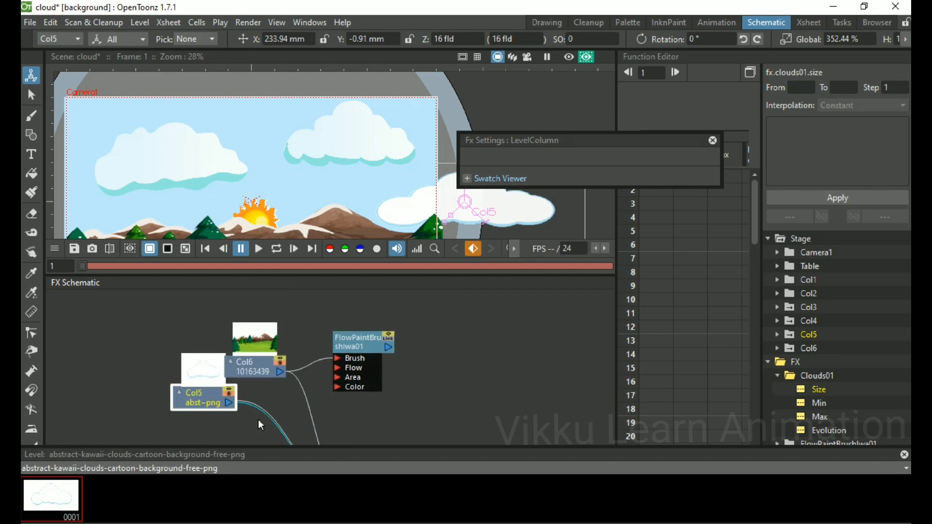
scroll(264, 427, down, 1)
scroll(294, 403, down, 1)
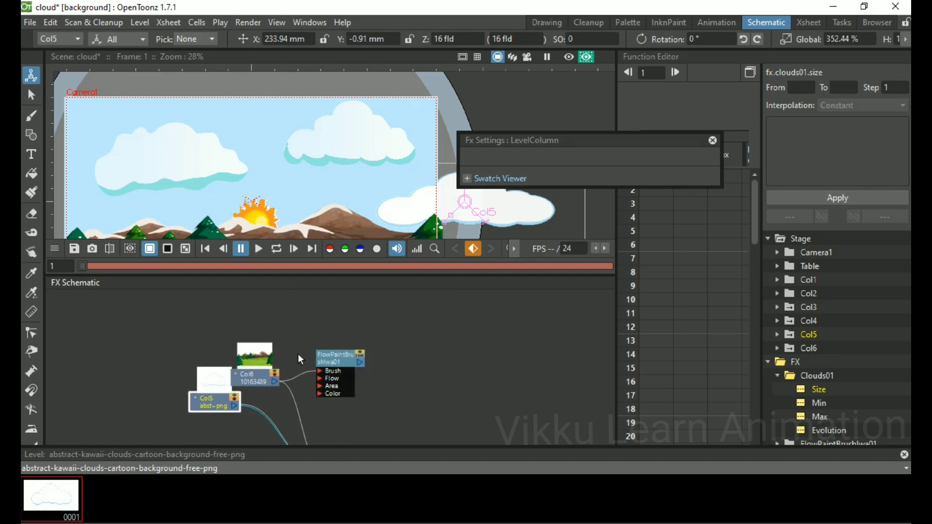
scroll(308, 335, down, 1)
scroll(313, 342, down, 1)
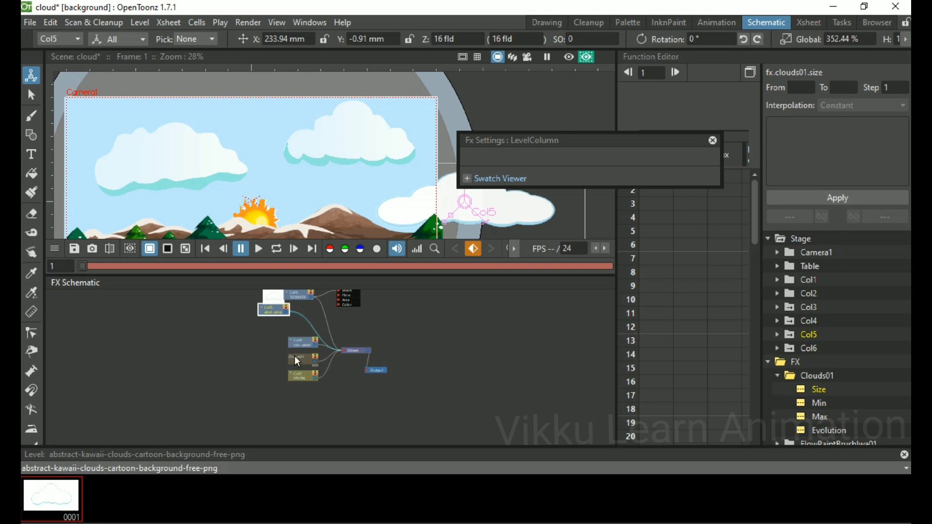
scroll(300, 369, up, 5)
scroll(310, 383, down, 5)
scroll(375, 318, up, 4)
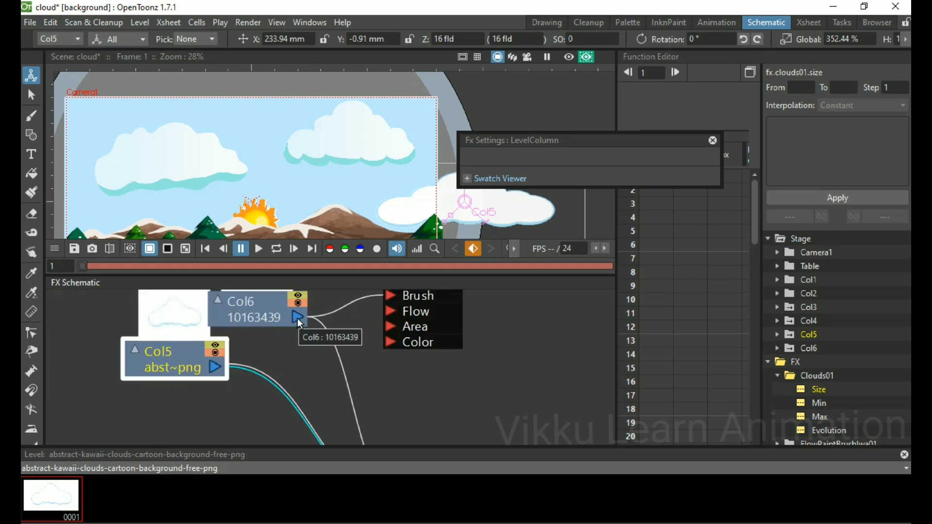
drag(300, 324, 403, 319)
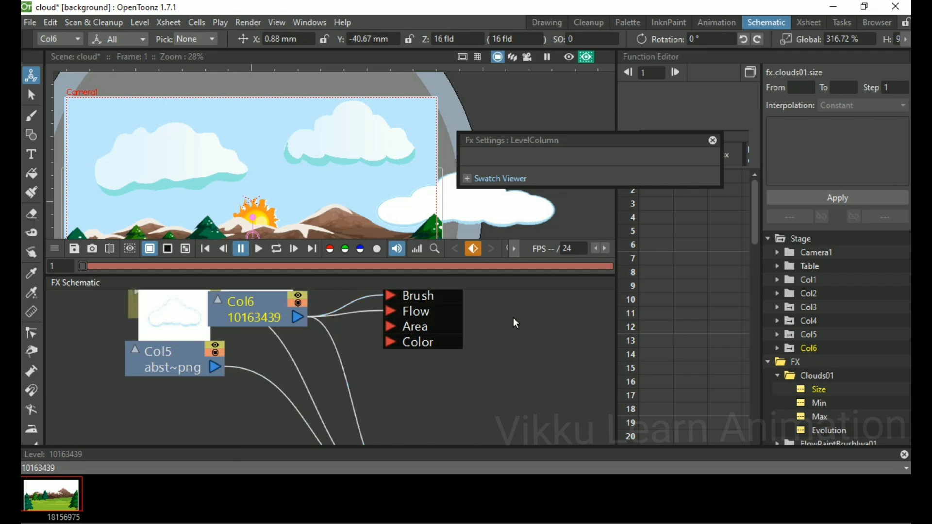
Step: Move the Flow Paint Brush Iwa node closer to Col6, review its settings, and set Horizontal Density to 254
scroll(513, 328, down, 2)
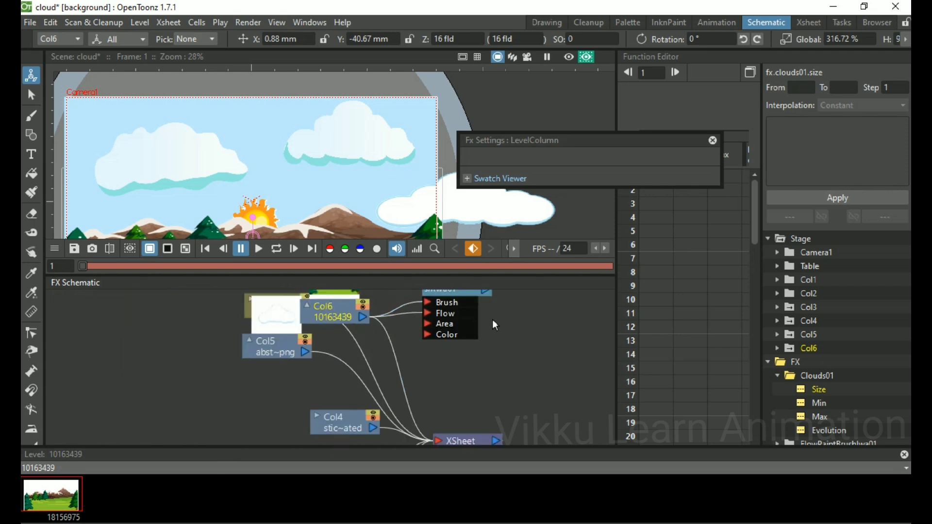
drag(468, 300, 434, 359)
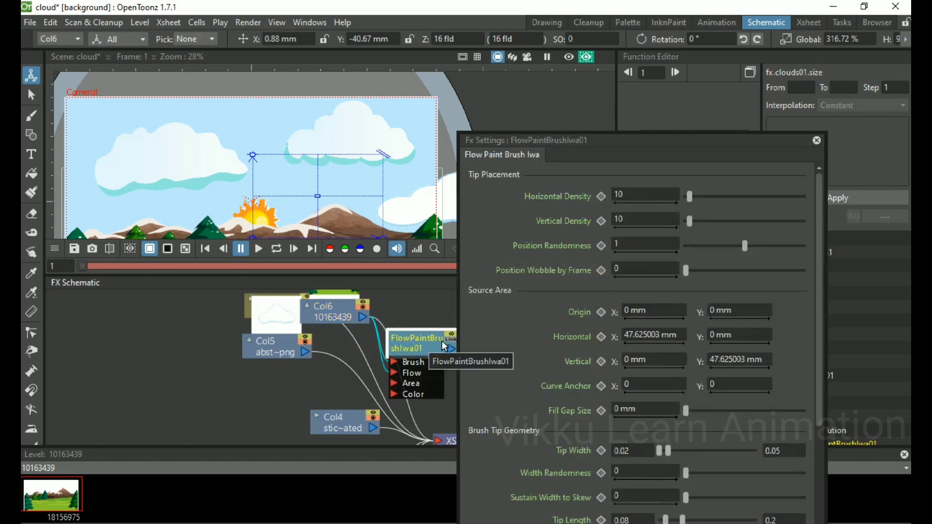
scroll(516, 385, down, 3)
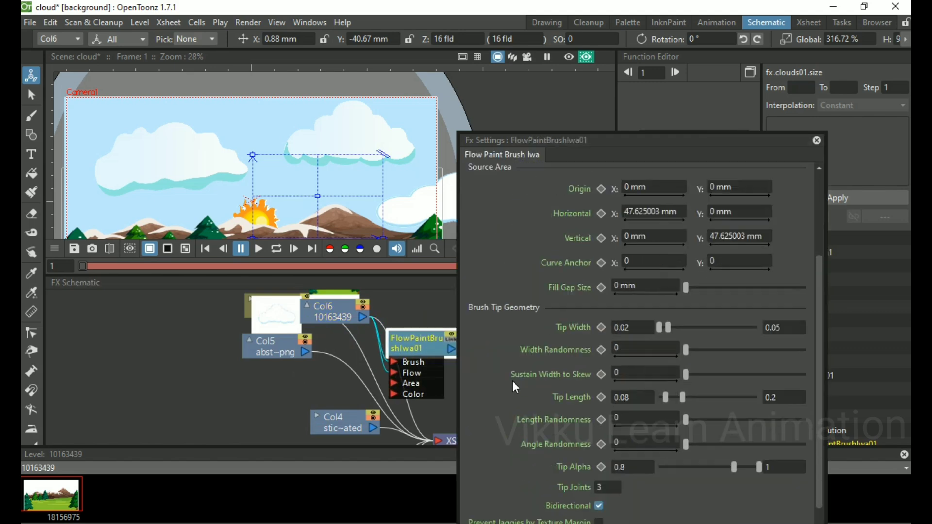
scroll(679, 343, down, 2)
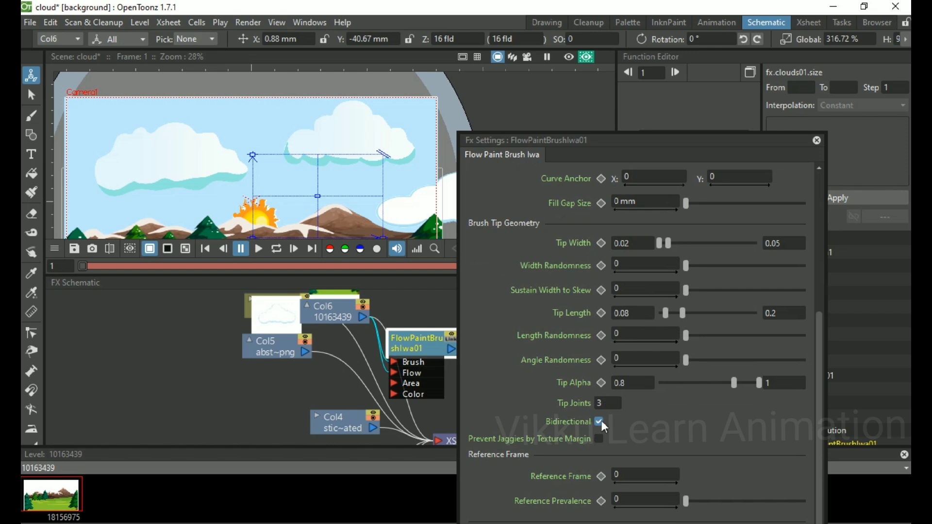
scroll(678, 378, up, 5)
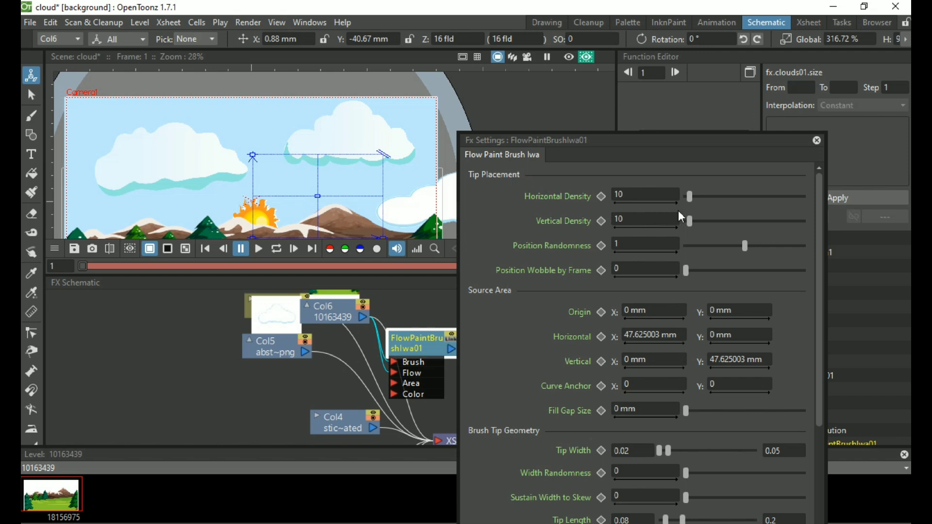
drag(689, 197, 790, 204)
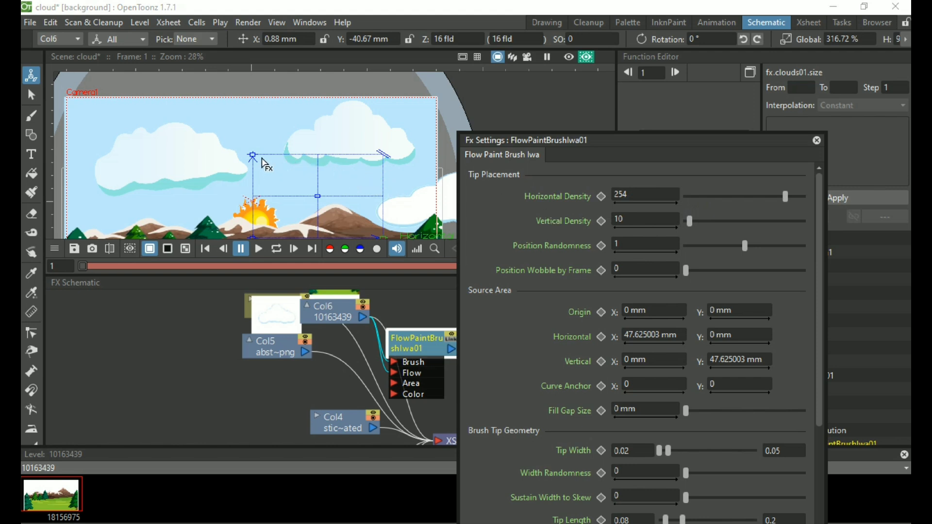
Step: Skew the brush's source area in the viewer to about origin (2, 0.1), horizontal (49.5, 3.6) and vertical (-49.4, 49.5) mm
drag(252, 156, 124, 147)
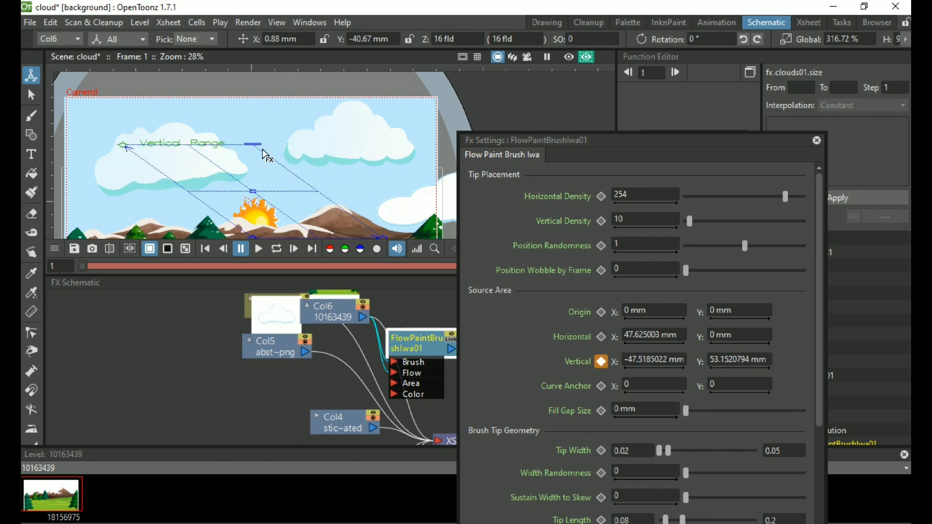
mouse_move(257, 145)
mouse_down()
mouse_move(276, 100)
mouse_move(364, 116)
mouse_move(264, 117)
mouse_move(258, 127)
mouse_up()
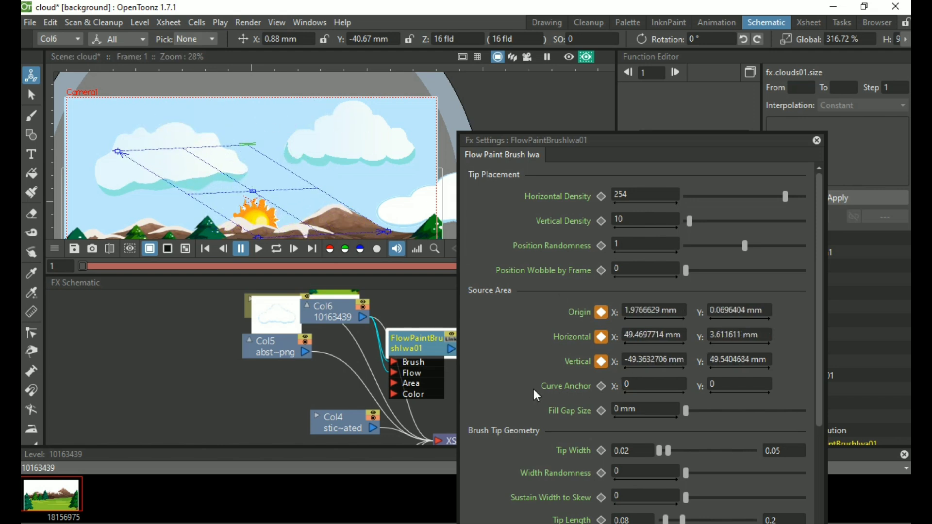
Step: Set the brush Tip Width range to 0.6547–0.7914 and Width Randomness to 0.607
scroll(537, 395, down, 1)
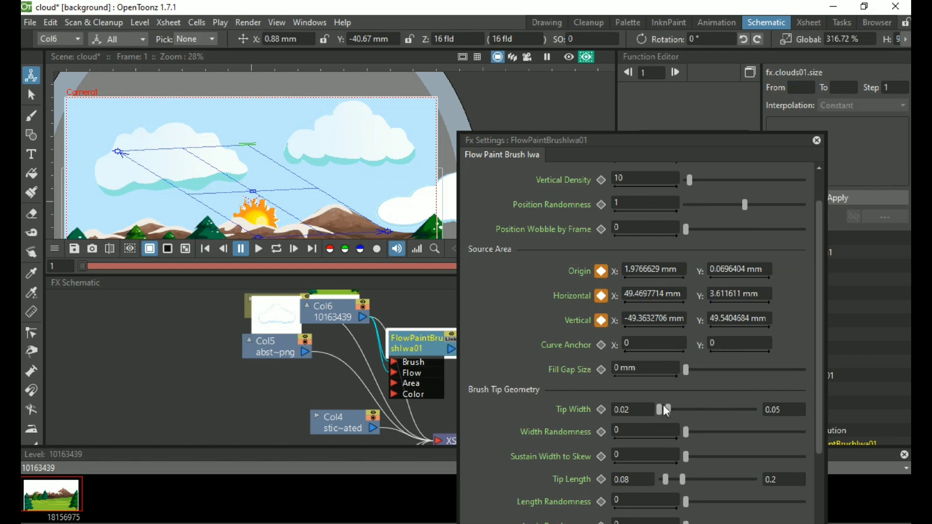
drag(668, 410, 740, 420)
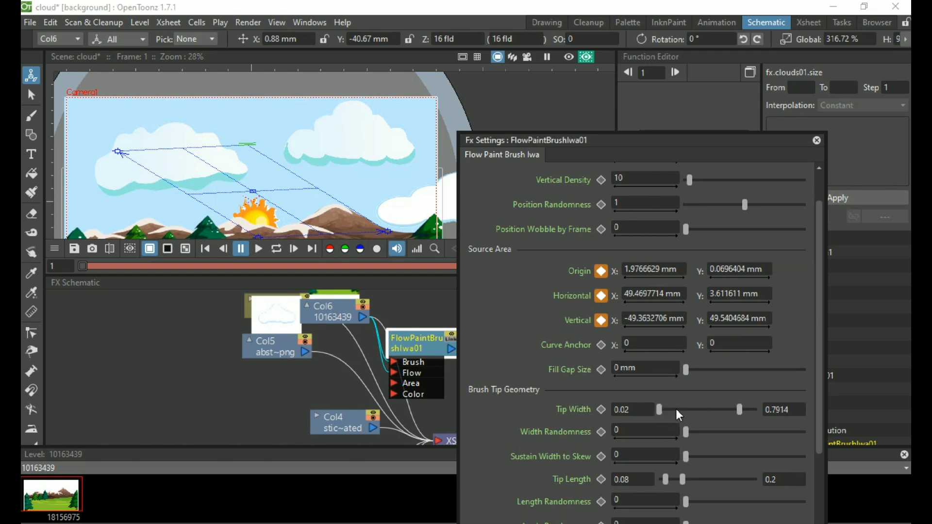
click(648, 410)
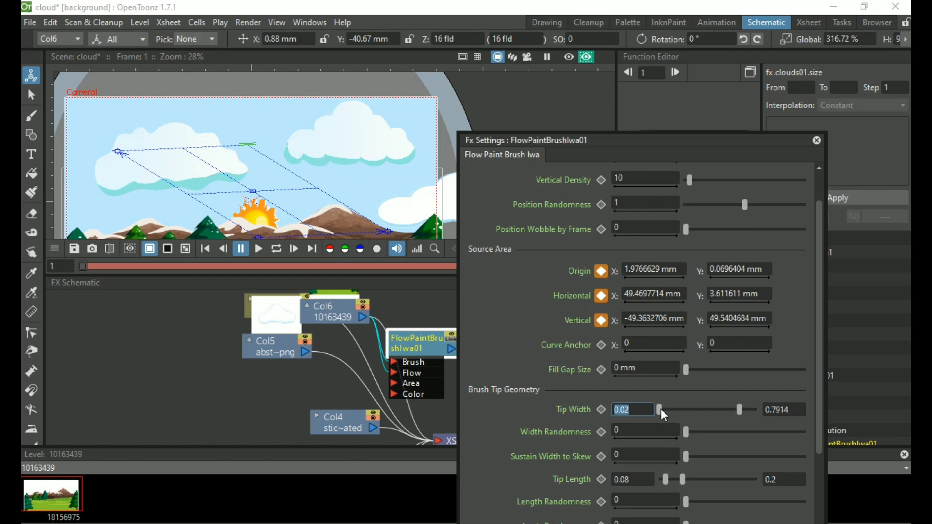
drag(659, 410, 708, 410)
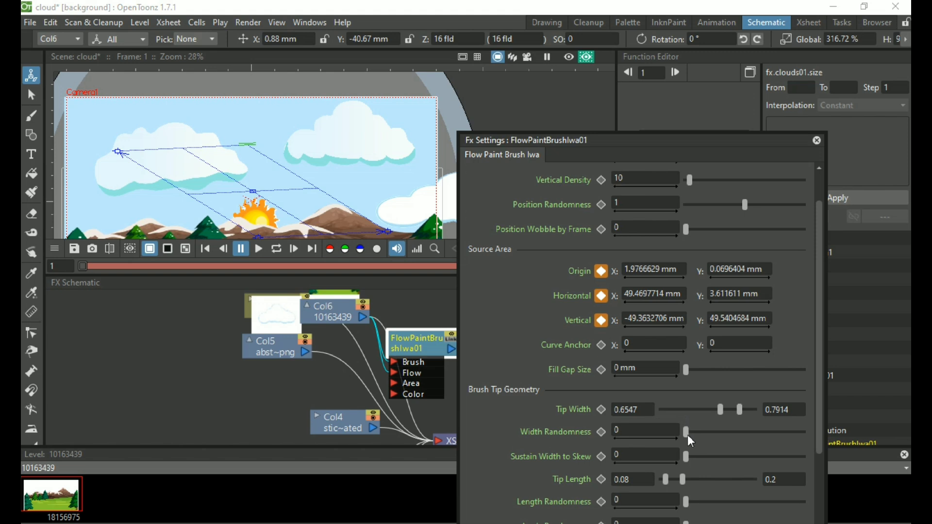
drag(693, 442, 767, 447)
Step: Turn off Bidirectional and Prevent Jaggies by Texture Margin, with Tip Joints at 10 and Reference Prevalence at 0.55
scroll(585, 468, down, 3)
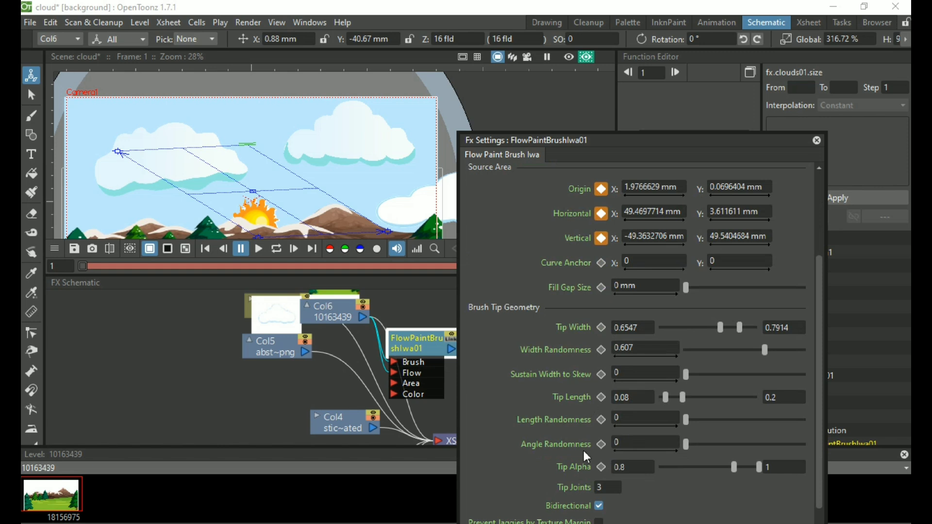
scroll(586, 457, down, 3)
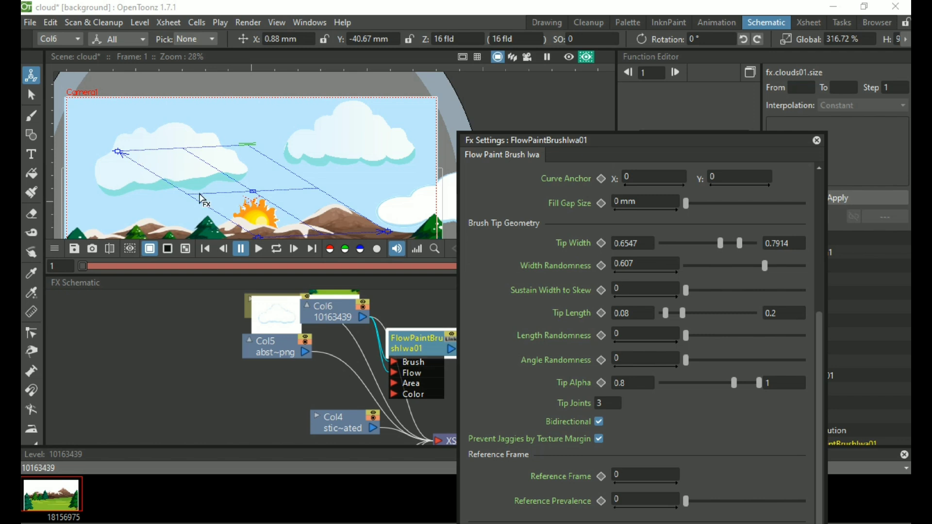
click(600, 439)
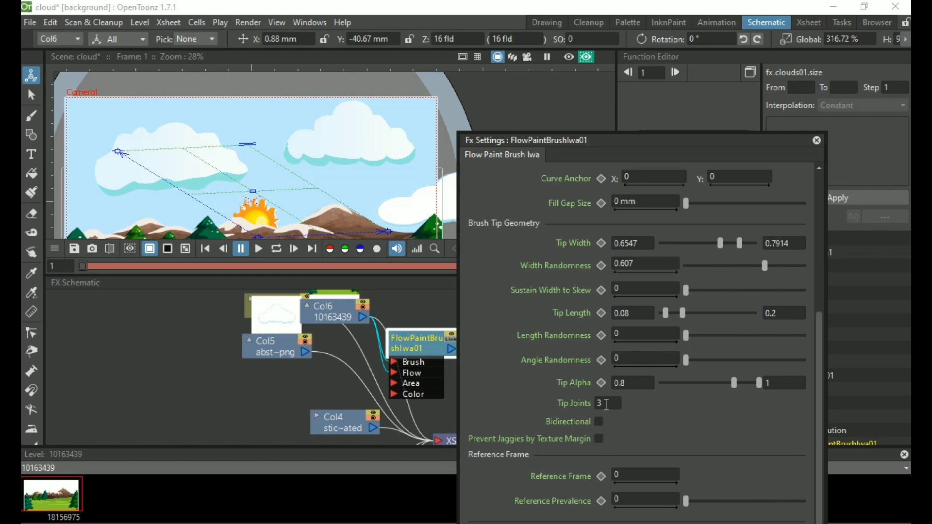
click(607, 403)
key(Return)
drag(686, 501, 745, 515)
Step: Move the Flow Paint Brush Iwa node higher in the schematic and connect Col6 to its Color input
drag(427, 335, 430, 293)
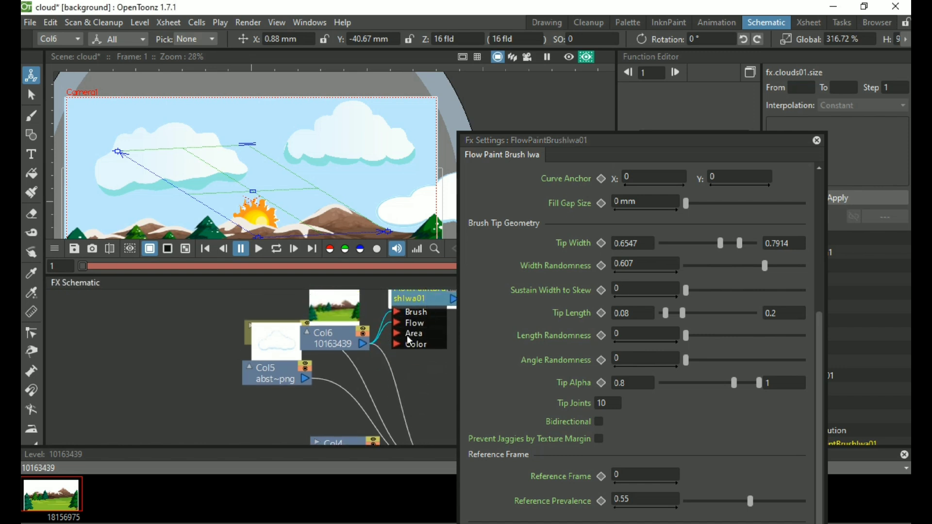
drag(365, 345, 396, 347)
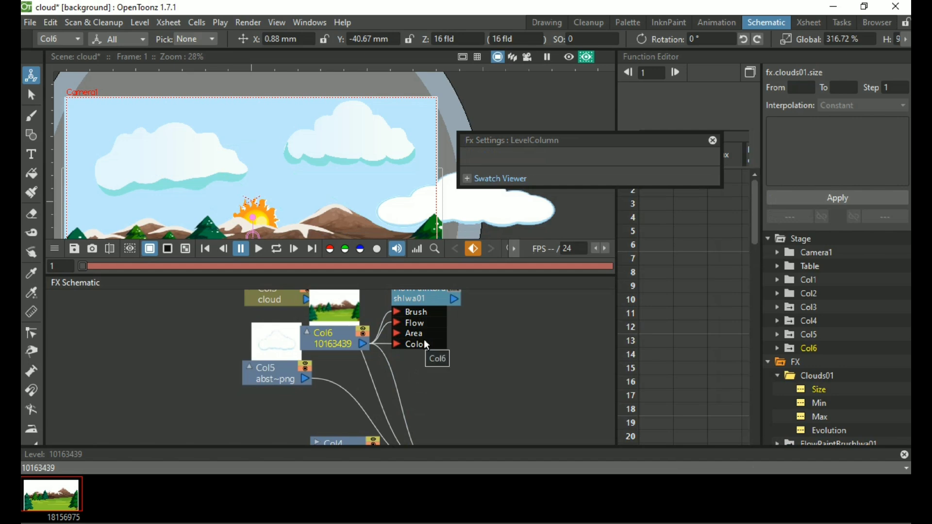
Step: Review the Flow Paint Brush Iwa settings, set Sort By to Brightness - Darker on Top, and close them
click(418, 299)
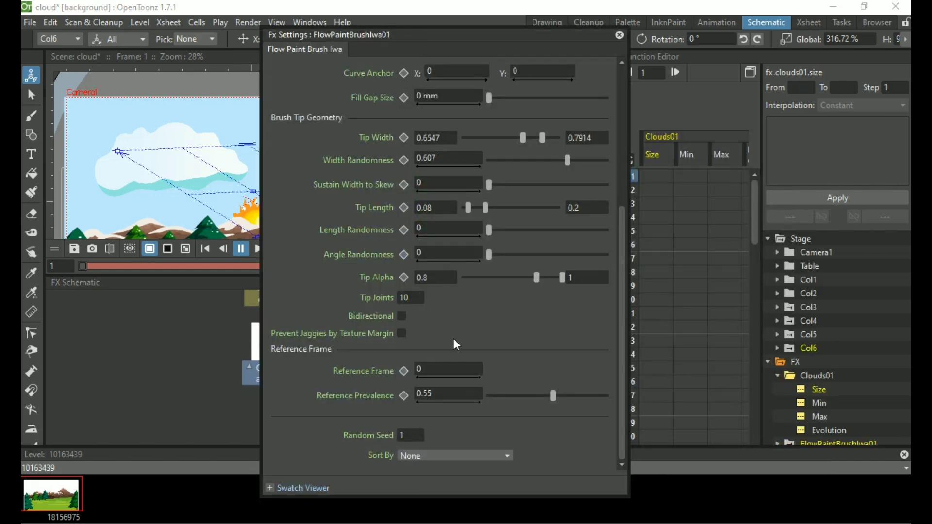
scroll(376, 354, up, 4)
scroll(376, 355, up, 2)
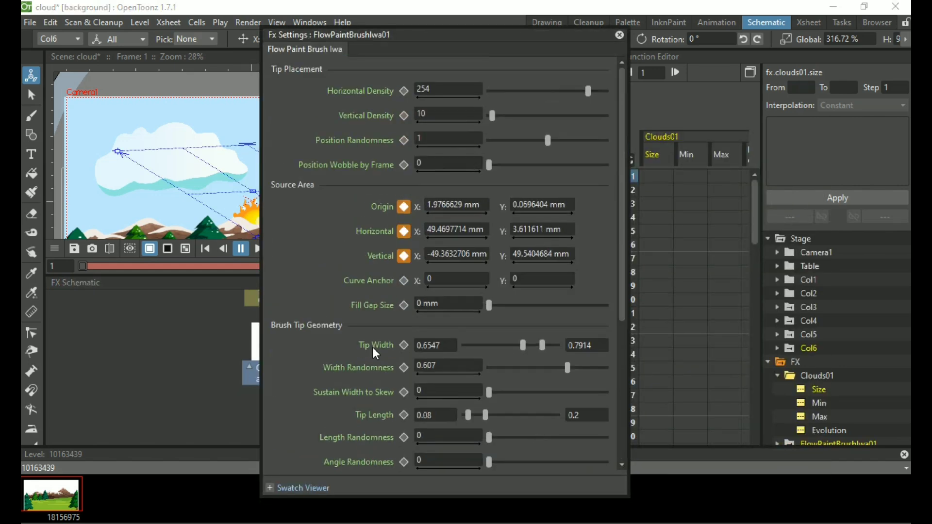
scroll(376, 354, down, 6)
click(454, 456)
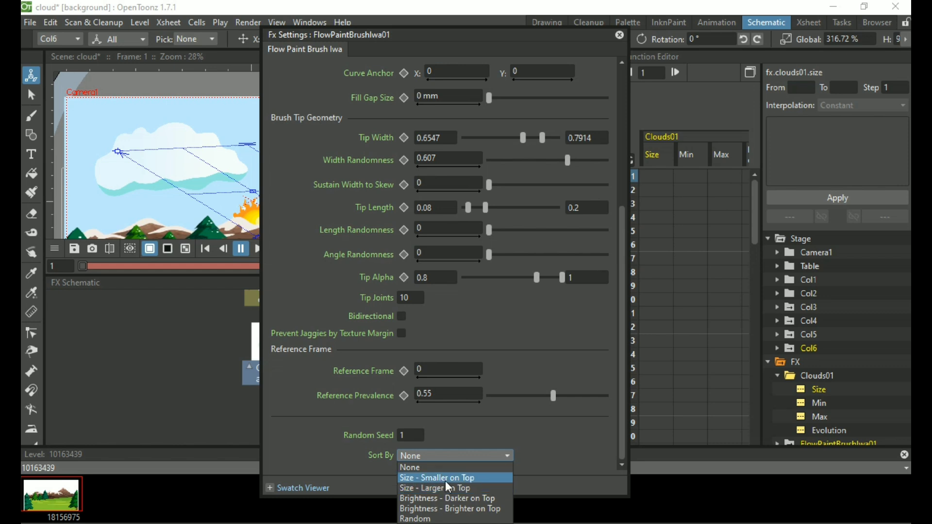
click(473, 500)
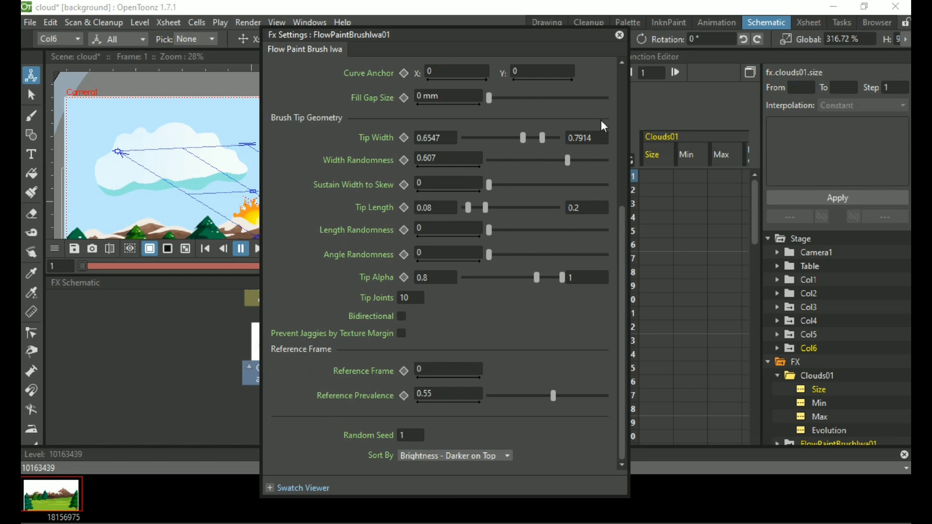
click(620, 38)
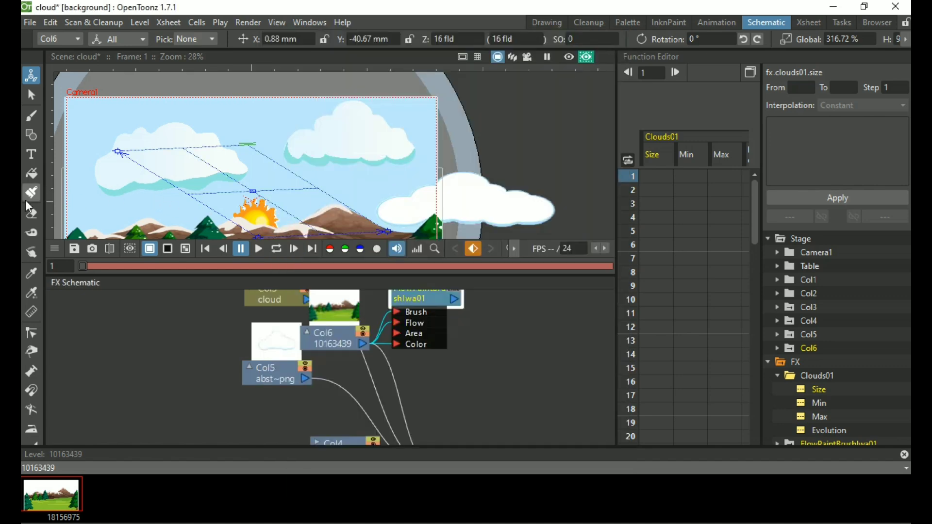
Step: Switch to the OpenToonz book in Word and read the Flow Paint Brush Iwa section, including its watercolor and ink wash examples
key(alt+Tab)
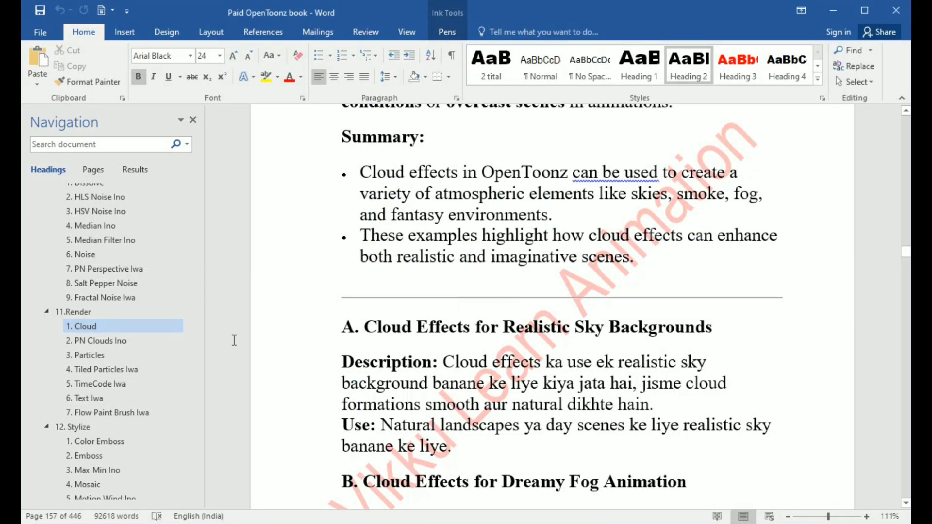
click(110, 412)
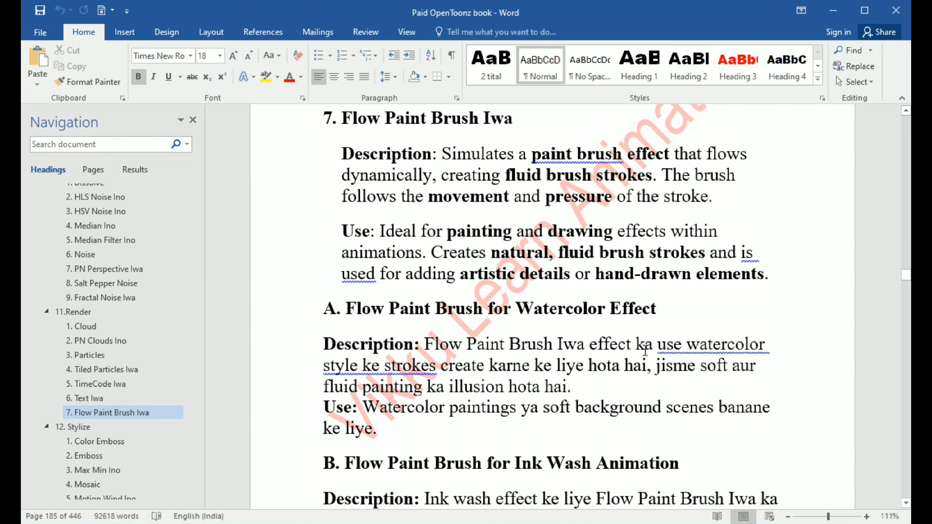
scroll(606, 359, down, 2)
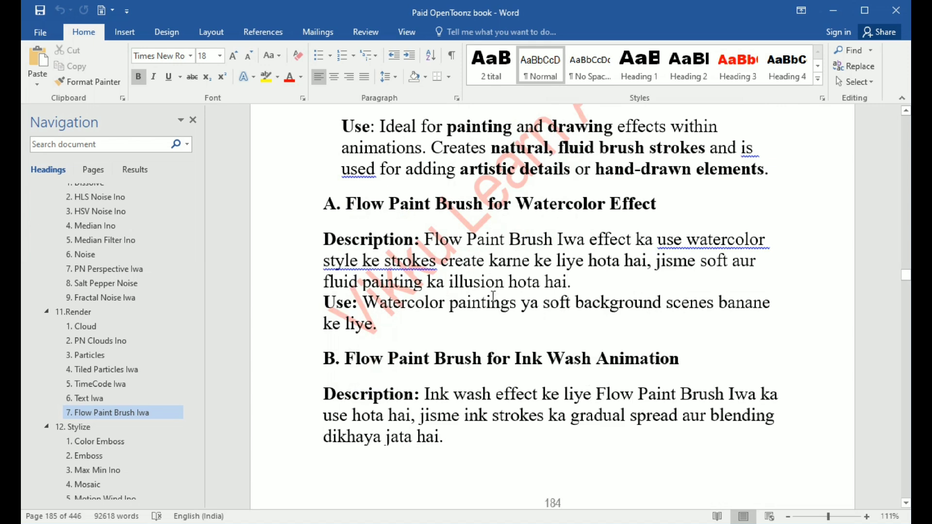
scroll(488, 277, down, 3)
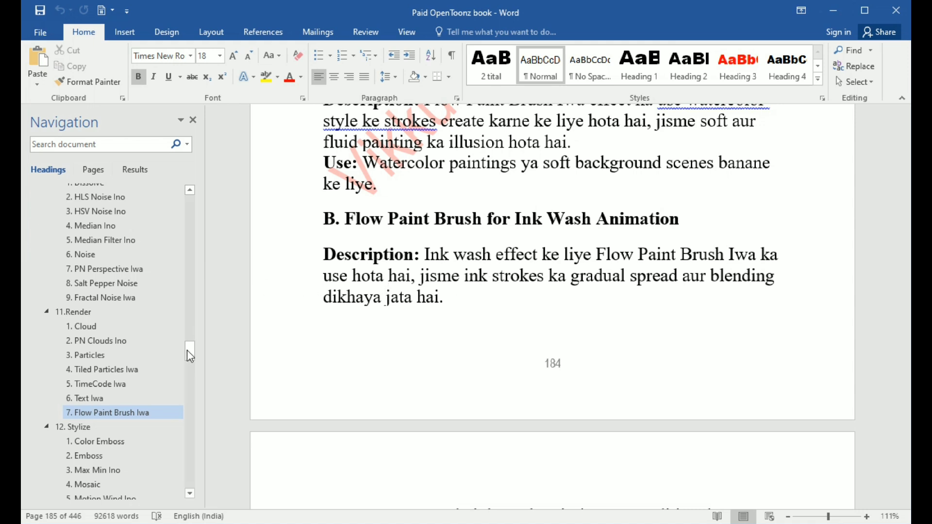
Step: Go to chapter 12, Stylize, and look through the outline of effect categories from Stylize to Utility
click(81, 430)
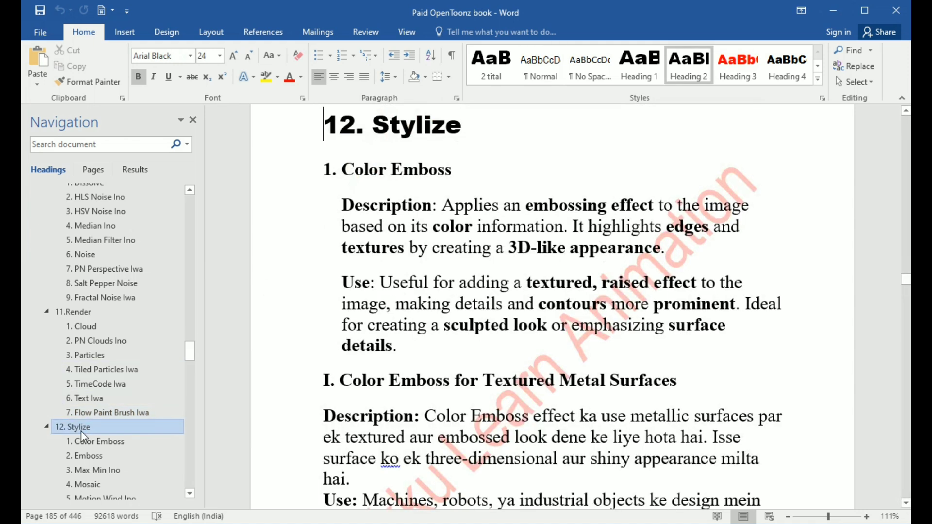
scroll(123, 423, down, 3)
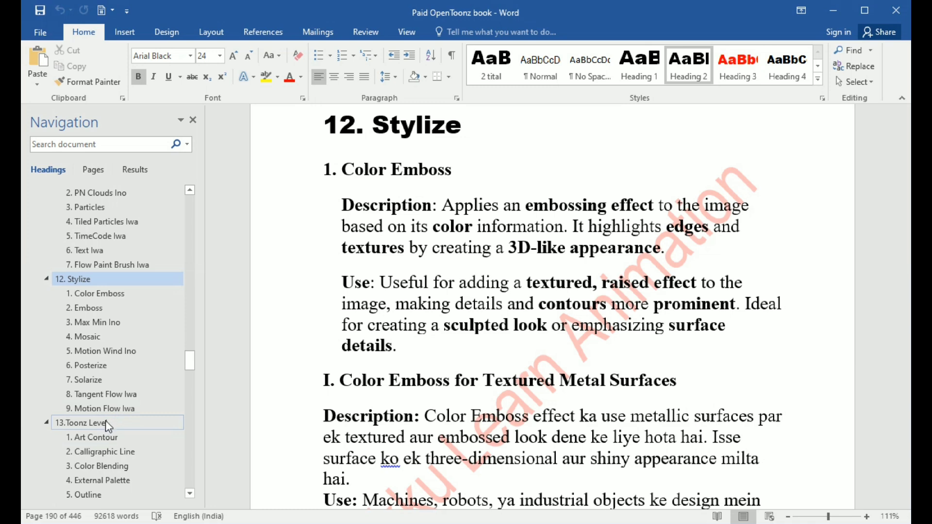
scroll(102, 427, down, 3)
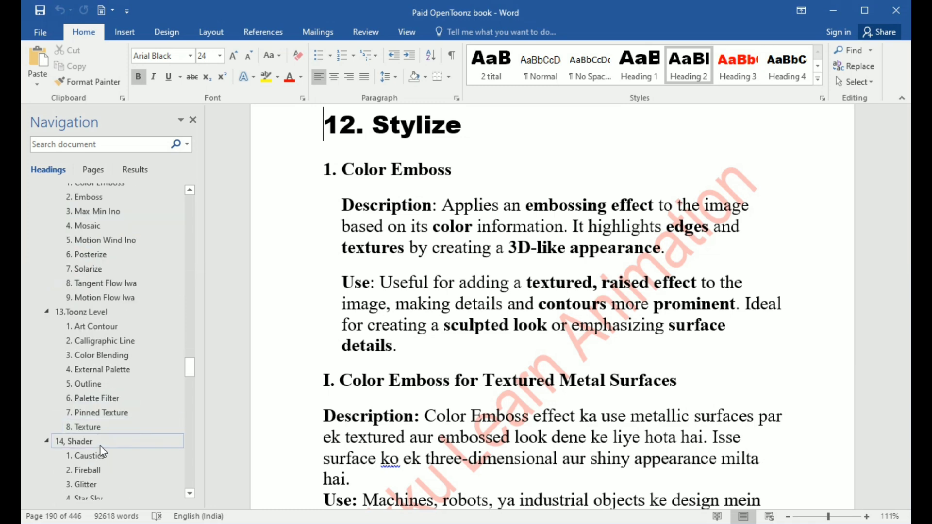
scroll(100, 444, down, 5)
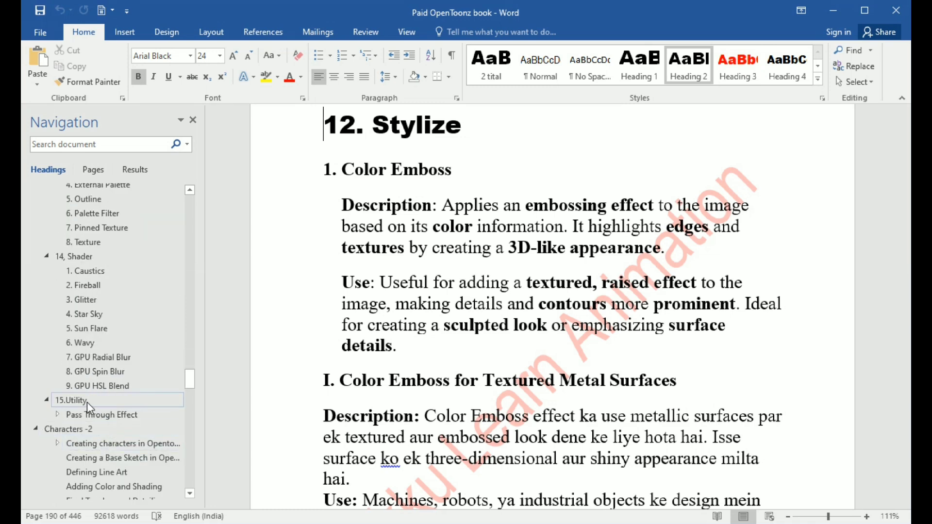